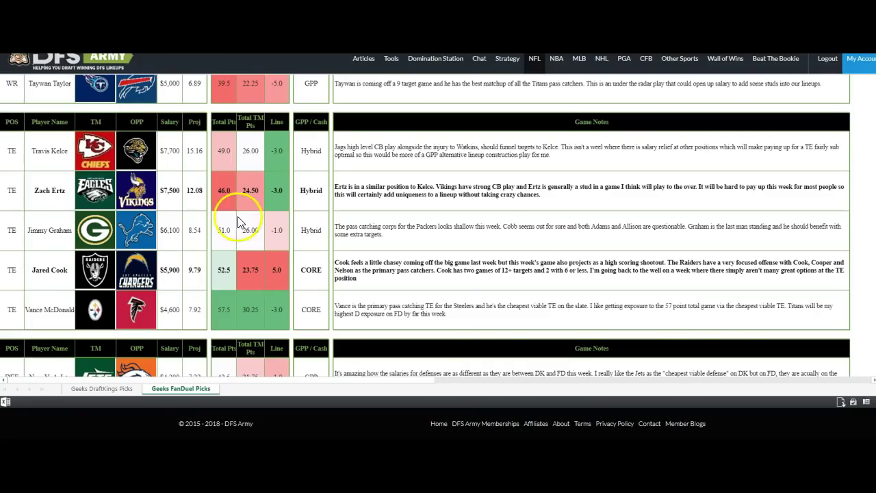
- Review the Week 5 quarterback picks in the FanDuel picks sheet, comparing game totals, lines, GPP/Cash labels and game notes
{"action": "scroll", "coordinate": [238, 219], "scroll_direction": "up", "scroll_amount": 10}
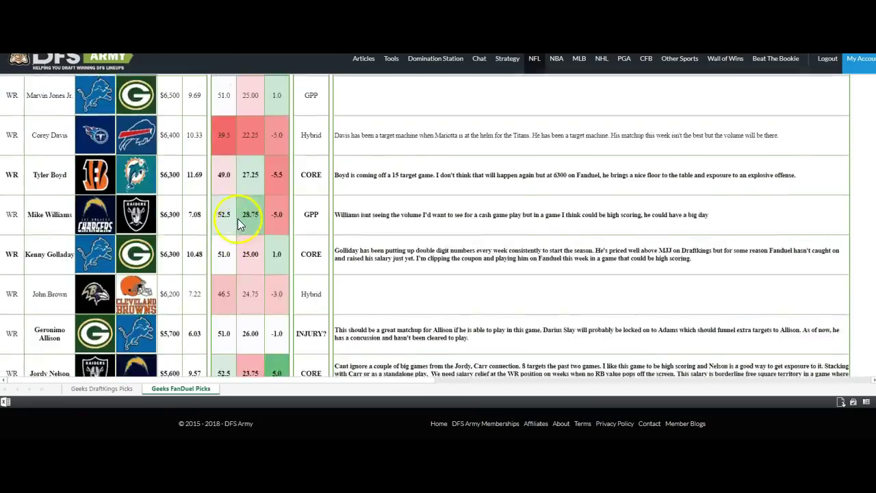
{"action": "scroll", "coordinate": [237, 217], "scroll_direction": "up", "scroll_amount": 15}
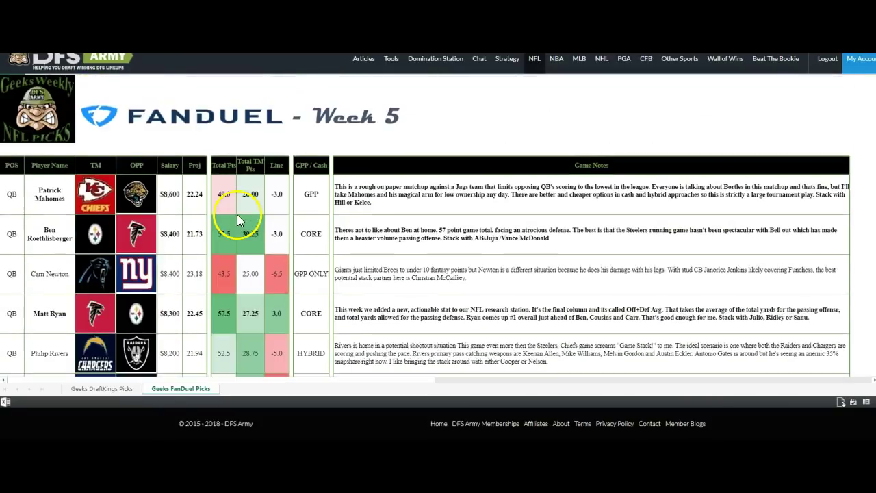
{"action": "scroll", "coordinate": [235, 214], "scroll_direction": "down", "scroll_amount": 2}
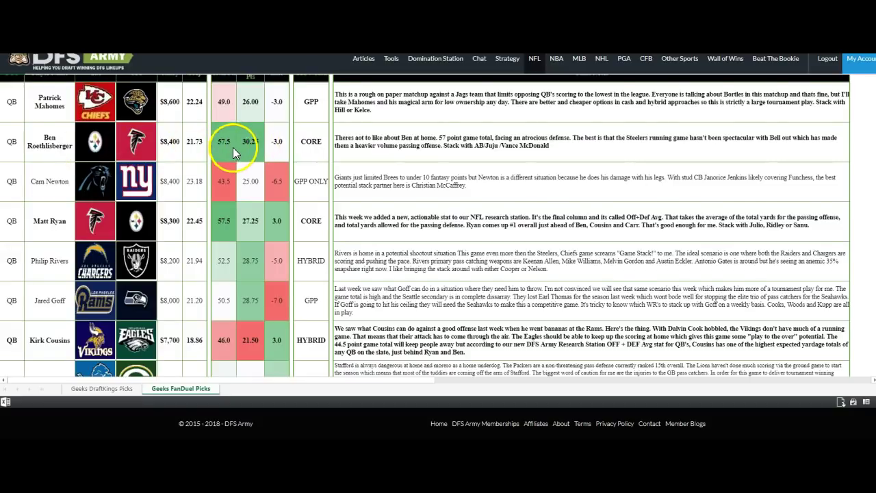
{"action": "scroll", "coordinate": [232, 147], "scroll_direction": "up", "scroll_amount": 1}
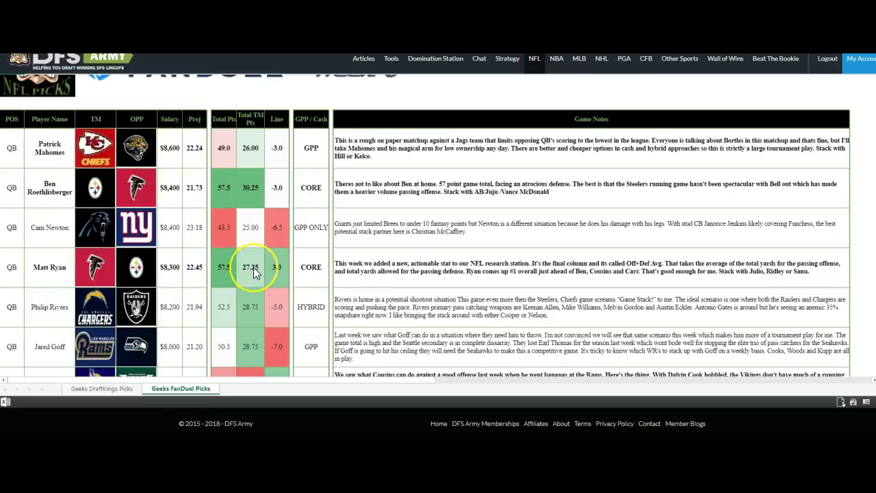
{"action": "scroll", "coordinate": [253, 268], "scroll_direction": "down", "scroll_amount": 5}
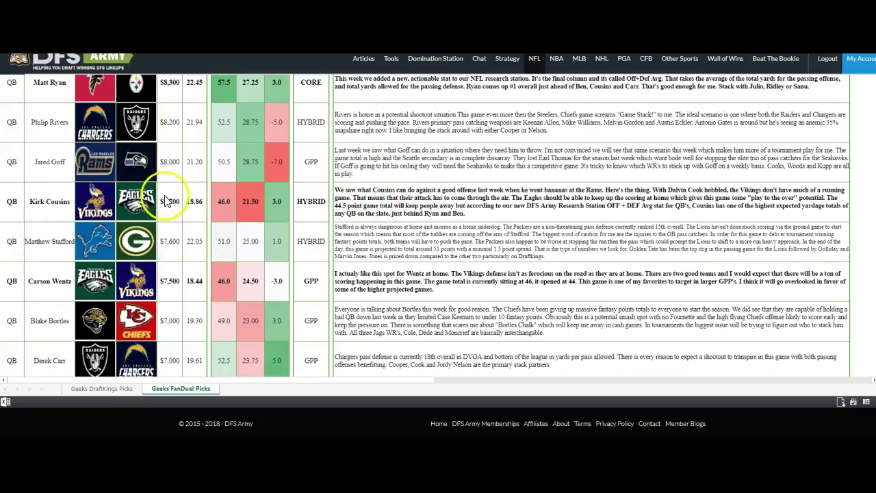
{"action": "scroll", "coordinate": [78, 191], "scroll_direction": "up", "scroll_amount": 3}
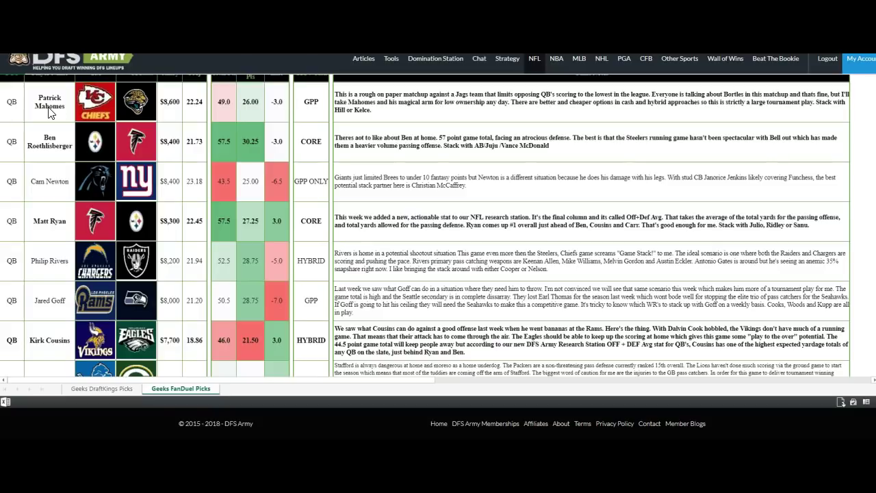
{"action": "scroll", "coordinate": [118, 157], "scroll_direction": "down", "scroll_amount": 2}
{"action": "scroll", "coordinate": [117, 157], "scroll_direction": "down", "scroll_amount": 3}
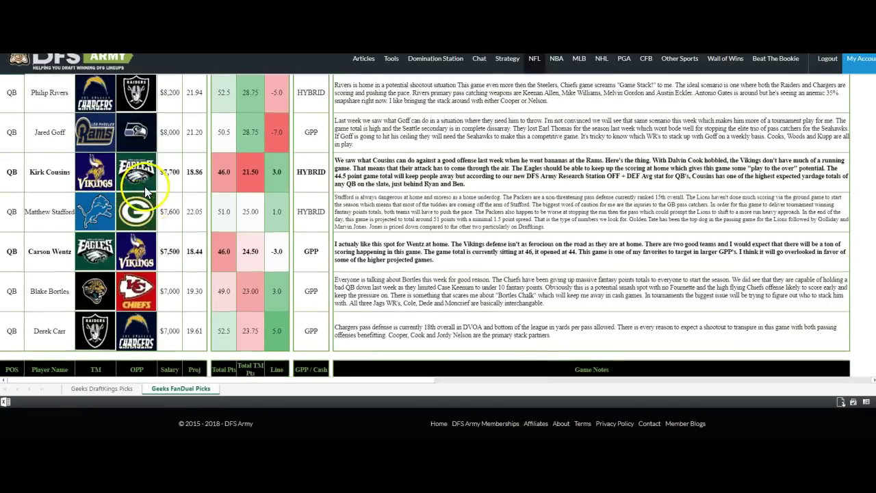
{"action": "scroll", "coordinate": [144, 186], "scroll_direction": "up", "scroll_amount": 1}
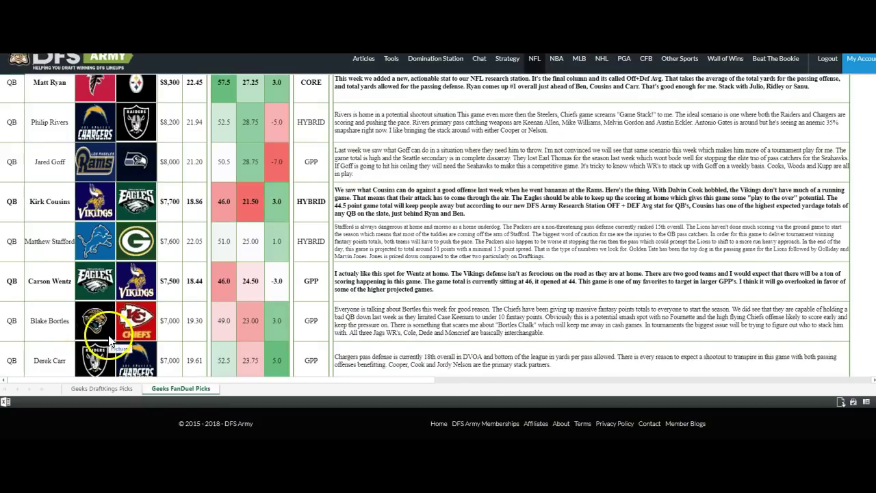
{"action": "scroll", "coordinate": [108, 335], "scroll_direction": "down", "scroll_amount": 1}
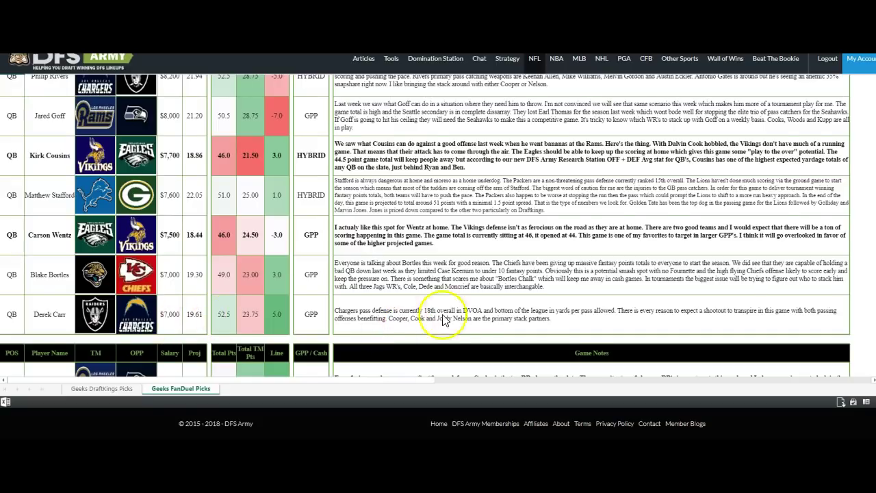
{"action": "scroll", "coordinate": [479, 312], "scroll_direction": "up", "scroll_amount": 3}
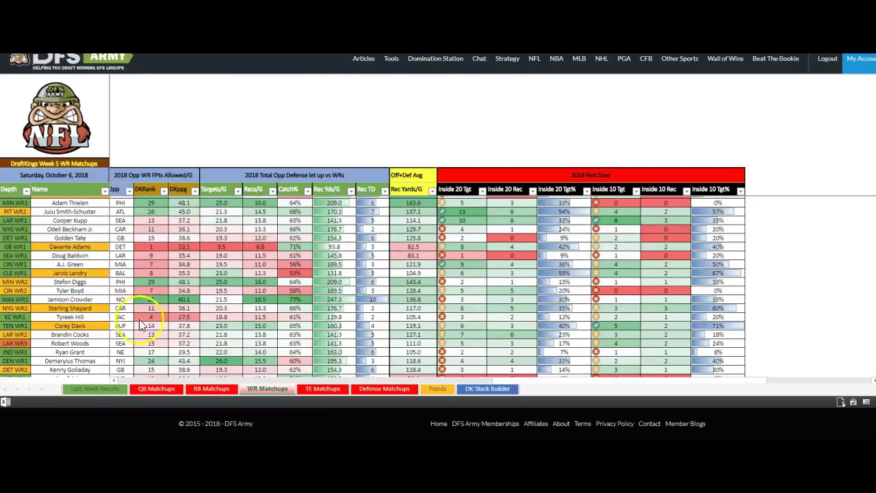
- Examine the DraftKings Week 5 QB Matchups sheet in the research station
{"action": "left_click", "coordinate": [154, 389]}
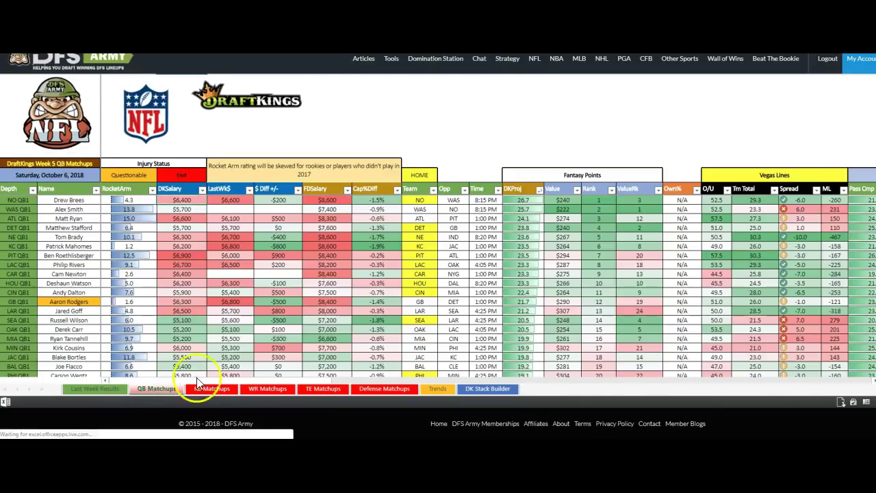
{"action": "scroll", "coordinate": [153, 226], "scroll_direction": "down", "scroll_amount": 2}
{"action": "scroll", "coordinate": [151, 260], "scroll_direction": "up", "scroll_amount": 2}
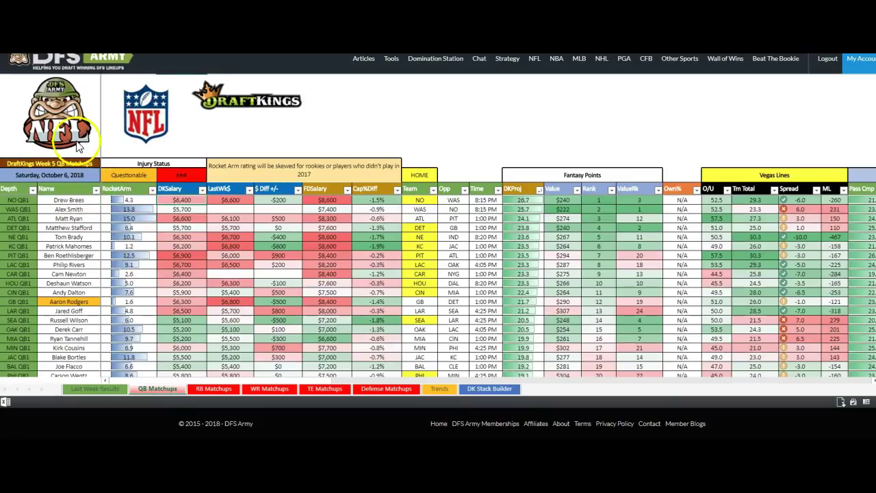
{"action": "scroll", "coordinate": [47, 108], "scroll_direction": "down", "scroll_amount": 1}
{"action": "scroll", "coordinate": [130, 288], "scroll_direction": "up", "scroll_amount": 1}
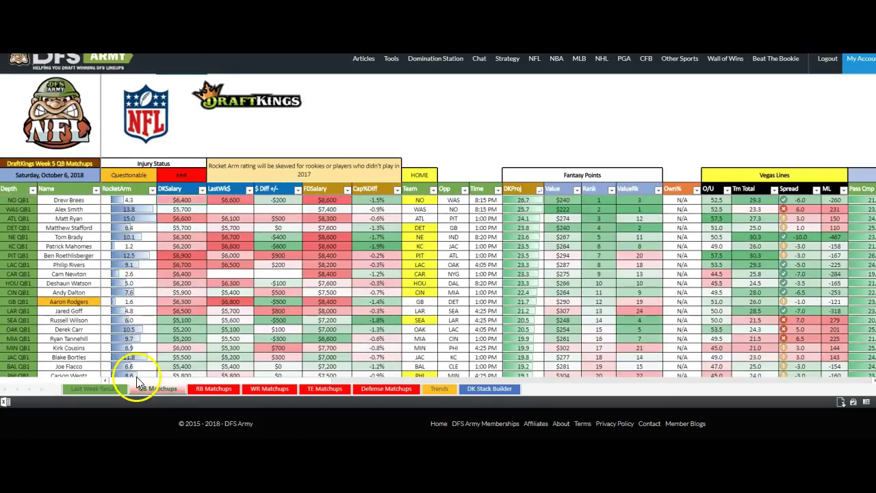
{"action": "left_click", "coordinate": [167, 389]}
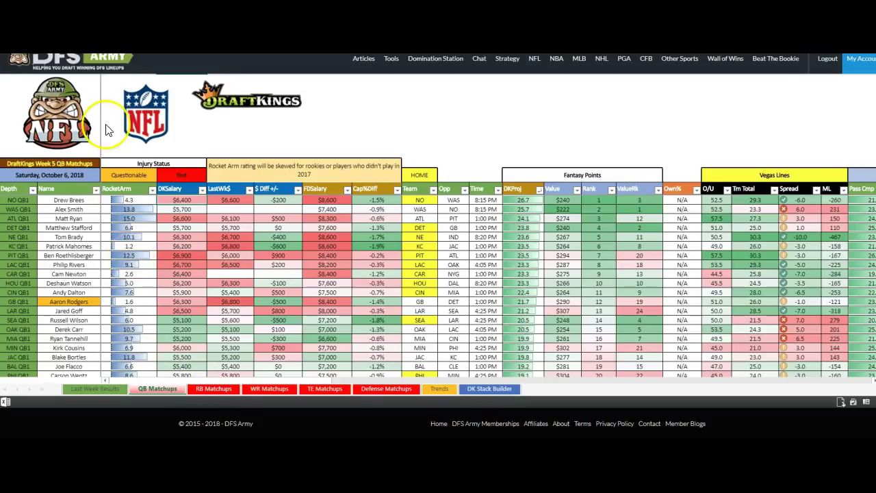
- Open the FanDuel version of the NFL research station and examine the Week 5 quarterbacks' RocketArm ratings and projections
{"action": "mouse_move", "coordinate": [531, 60]}
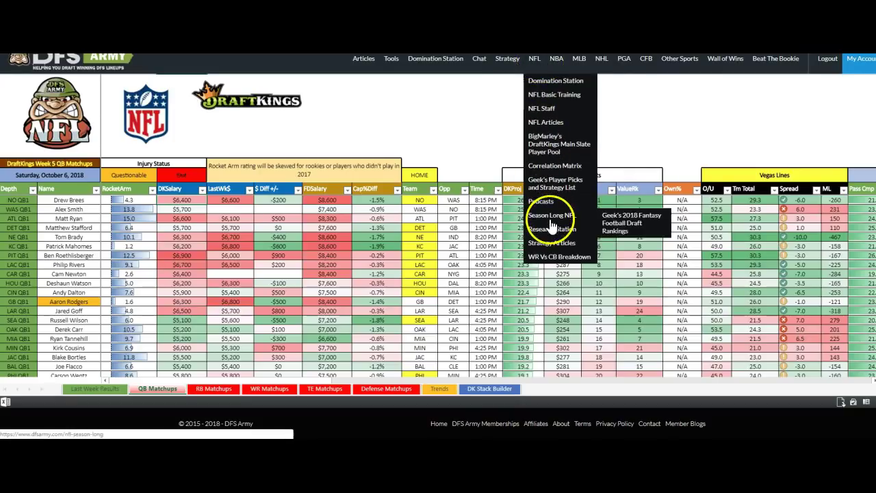
{"action": "mouse_move", "coordinate": [551, 231]}
{"action": "left_click", "coordinate": [620, 258]}
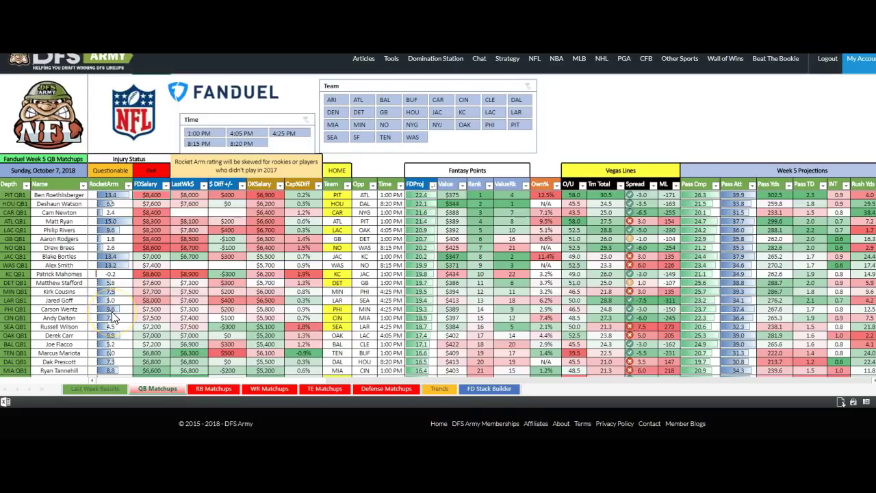
{"action": "scroll", "coordinate": [113, 318], "scroll_direction": "down", "scroll_amount": 2}
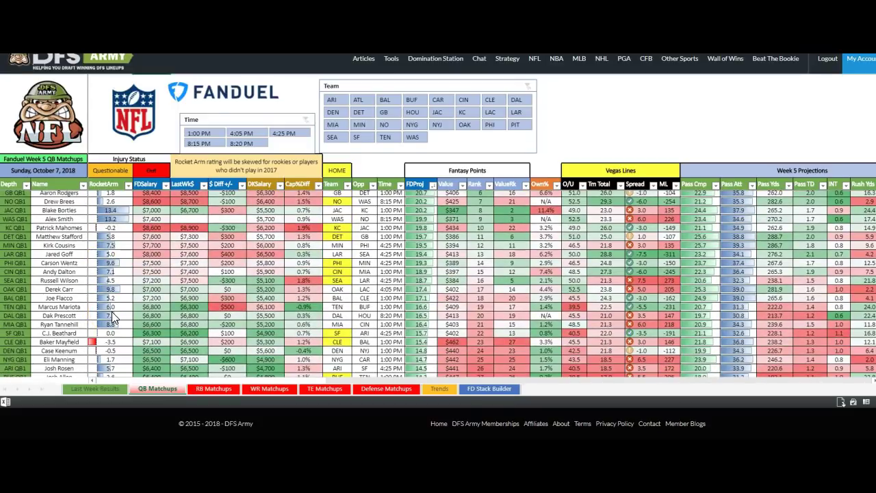
{"action": "scroll", "coordinate": [110, 308], "scroll_direction": "up", "scroll_amount": 2}
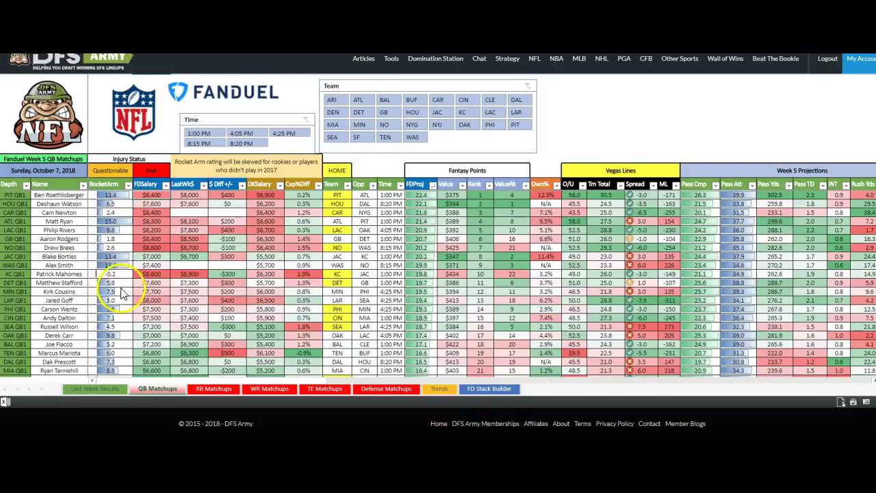
{"action": "scroll", "coordinate": [120, 301], "scroll_direction": "down", "scroll_amount": 2}
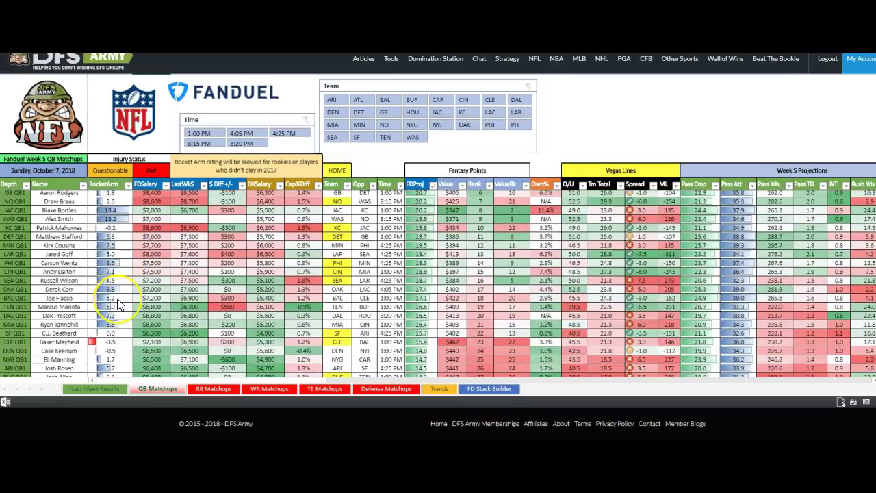
{"action": "scroll", "coordinate": [120, 303], "scroll_direction": "up", "scroll_amount": 2}
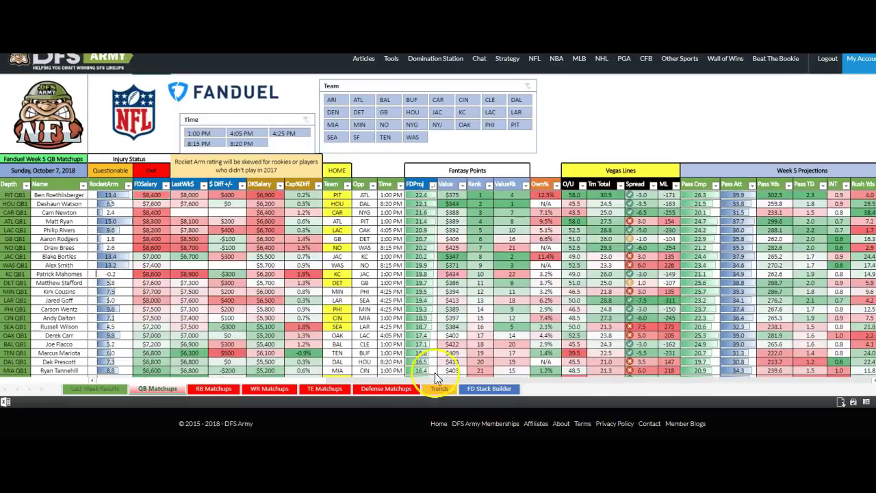
- Sort the FanDuel quarterback matchups by Off+Def Avg pass yards per game in descending order
{"action": "left_click_drag", "start_coordinate": [313, 378], "coordinate": [617, 389]}
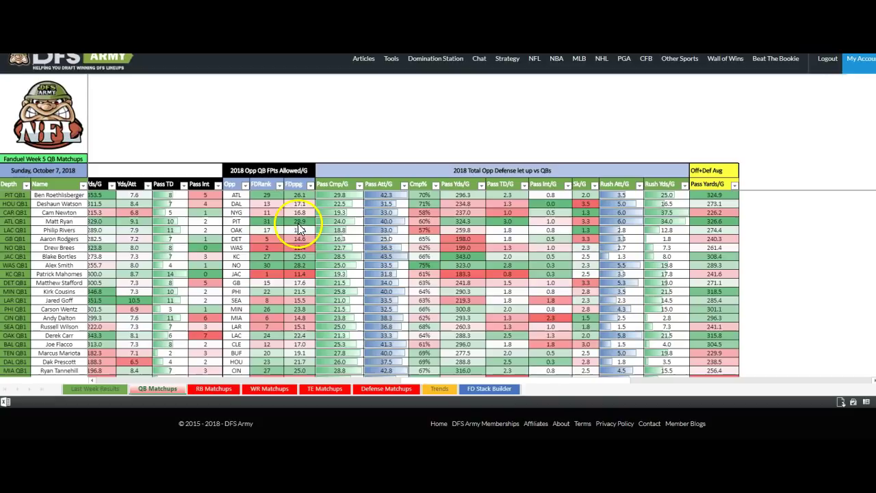
{"action": "left_click", "coordinate": [734, 185]}
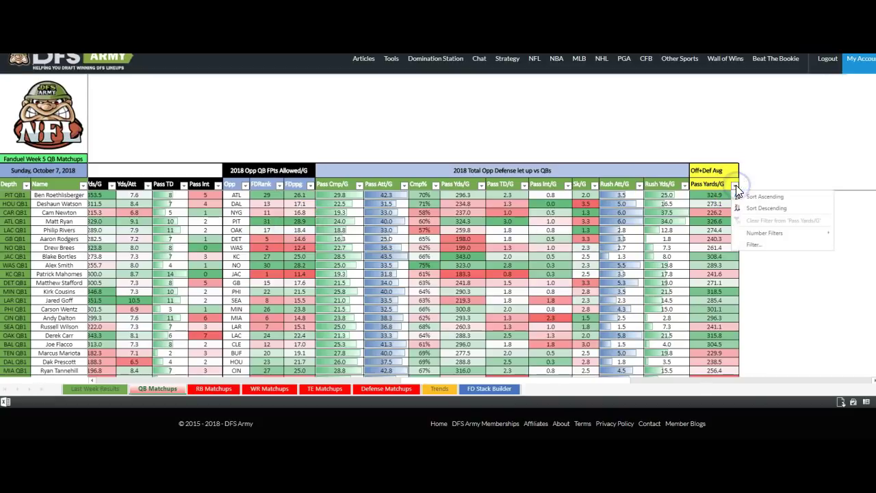
{"action": "left_click", "coordinate": [760, 207]}
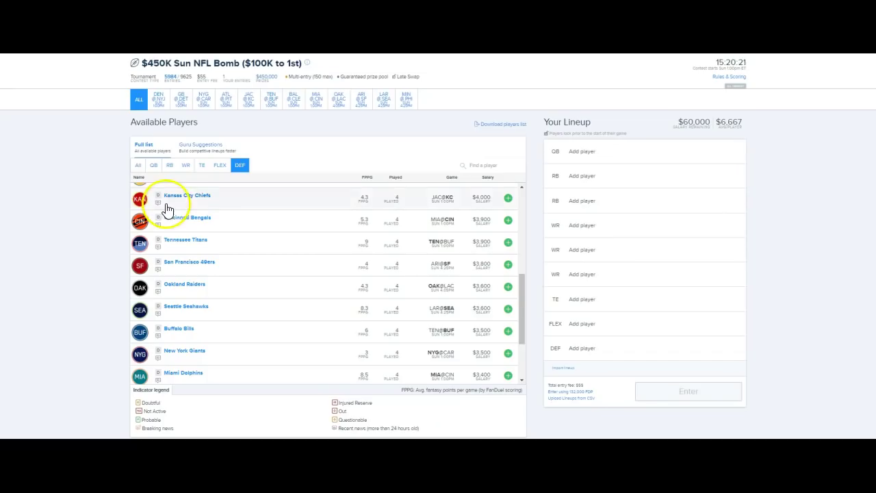
- In the FanDuel $450K Sun NFL Bomb lineup, add Ben Roethlisberger as quarterback and list the available running backs
{"action": "left_click", "coordinate": [154, 166]}
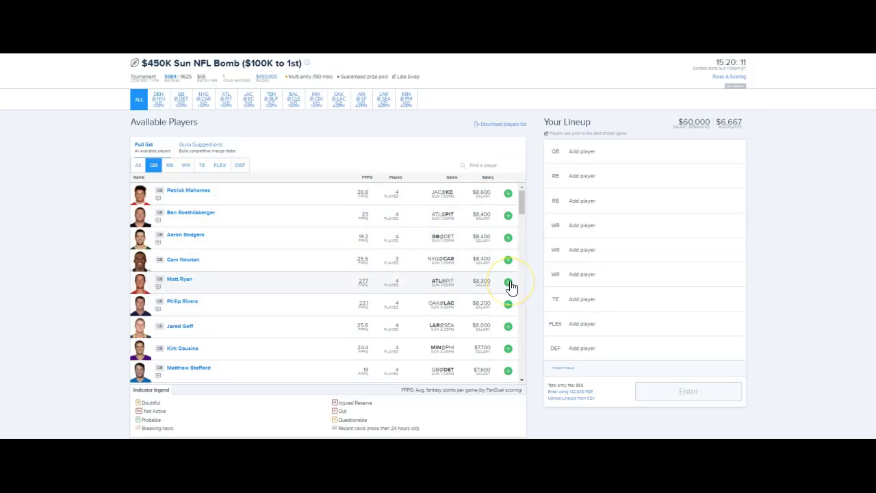
{"action": "left_click", "coordinate": [508, 215]}
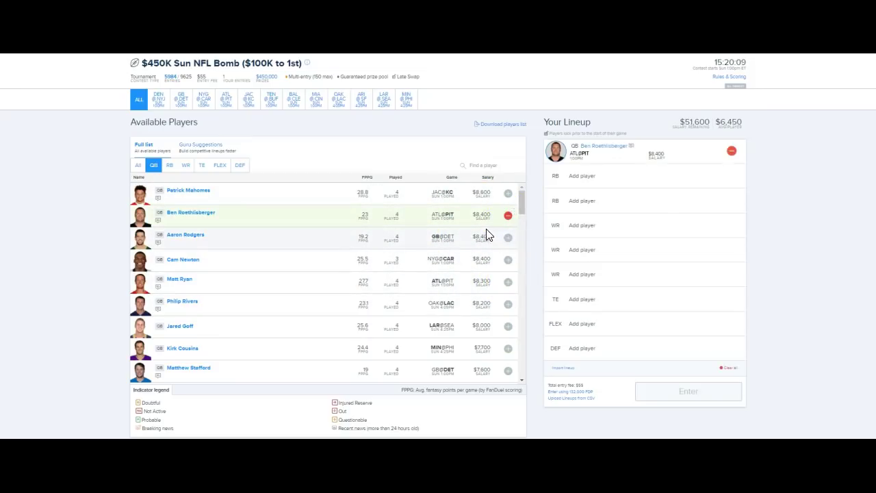
{"action": "left_click", "coordinate": [168, 168]}
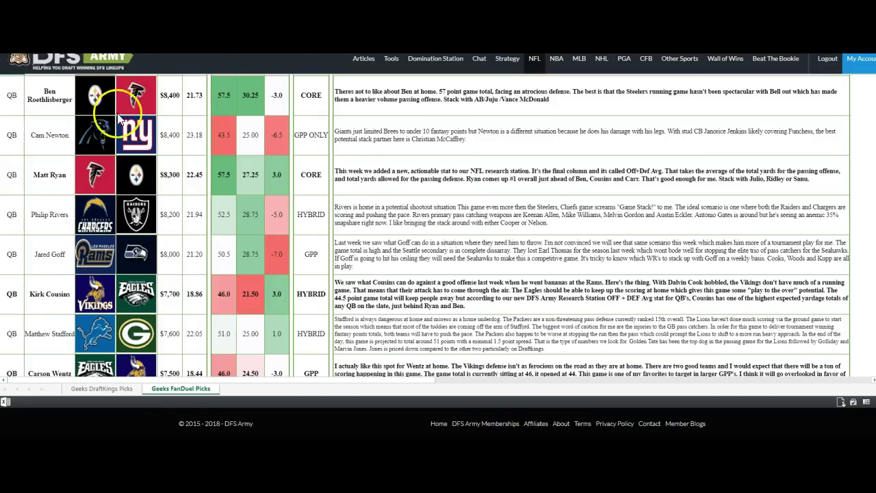
- Review the running back picks and game notes in the Geeks FanDuel Picks sheet, from Todd Gurley II down to Ty Montgomery
{"action": "scroll", "coordinate": [166, 172], "scroll_direction": "down", "scroll_amount": 5}
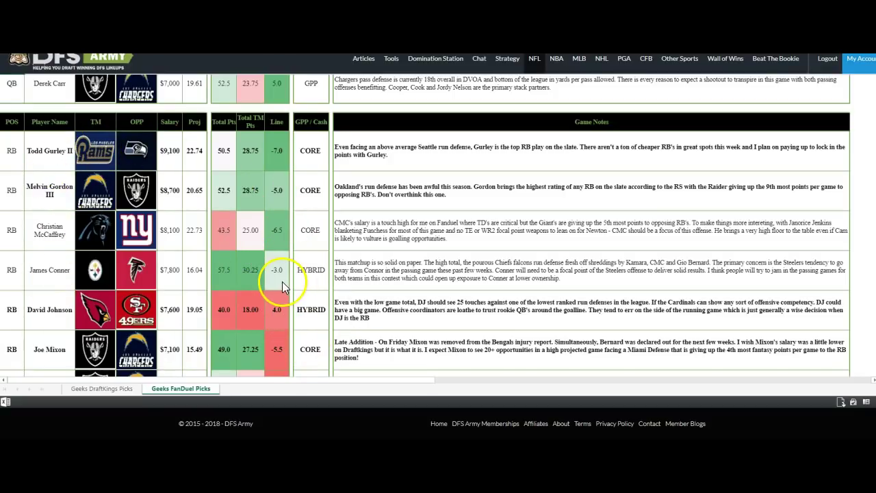
{"action": "scroll", "coordinate": [221, 291], "scroll_direction": "down", "scroll_amount": 1}
{"action": "scroll", "coordinate": [221, 291], "scroll_direction": "down", "scroll_amount": 3}
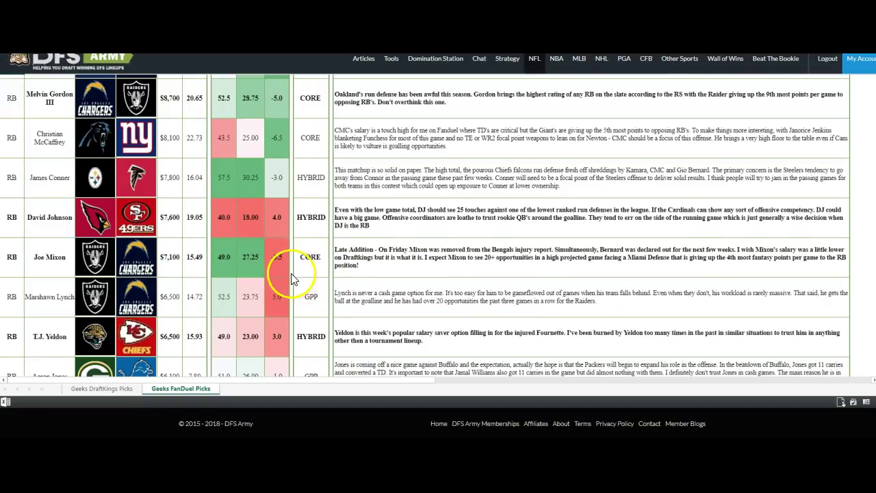
{"action": "scroll", "coordinate": [295, 274], "scroll_direction": "down", "scroll_amount": 3}
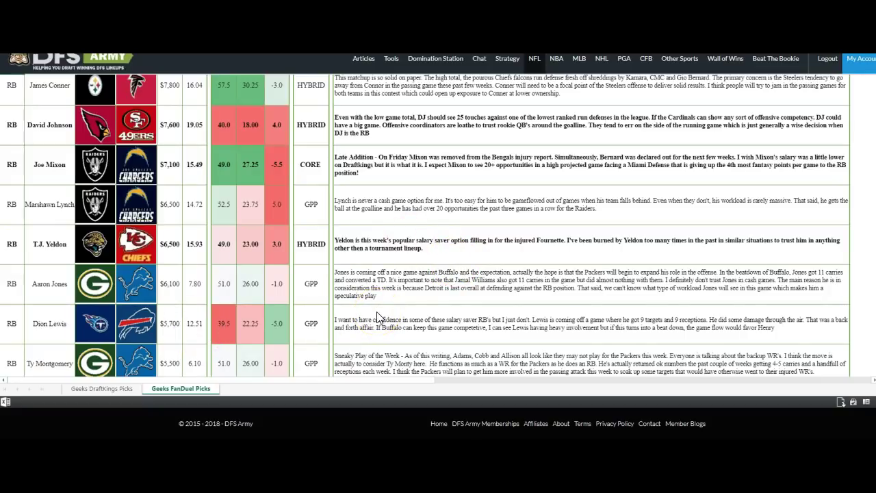
{"action": "left_click", "coordinate": [375, 355]}
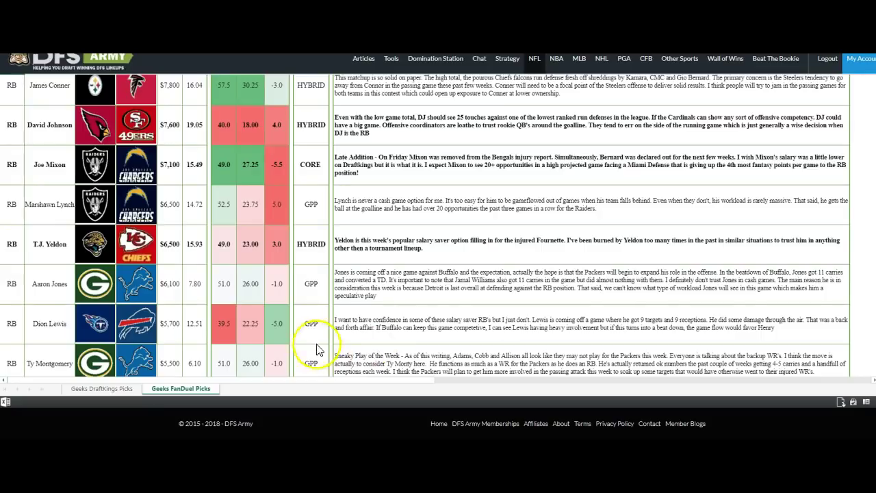
{"action": "scroll", "coordinate": [45, 268], "scroll_direction": "down", "scroll_amount": 1}
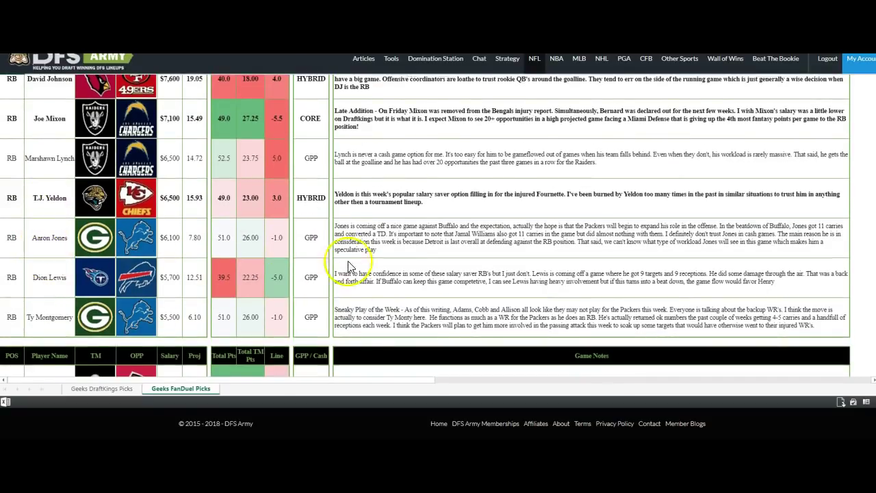
{"action": "scroll", "coordinate": [342, 251], "scroll_direction": "up", "scroll_amount": 1}
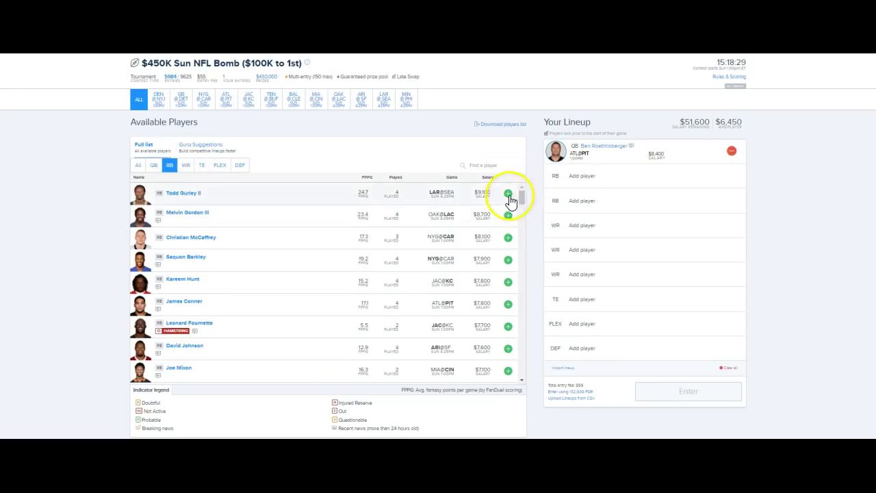
- Add Todd Gurley II and Melvin Gordon III as FanDuel running backs, trying Christian McCaffrey at FLEX and removing him again
{"action": "left_click", "coordinate": [509, 195]}
{"action": "left_click", "coordinate": [504, 217]}
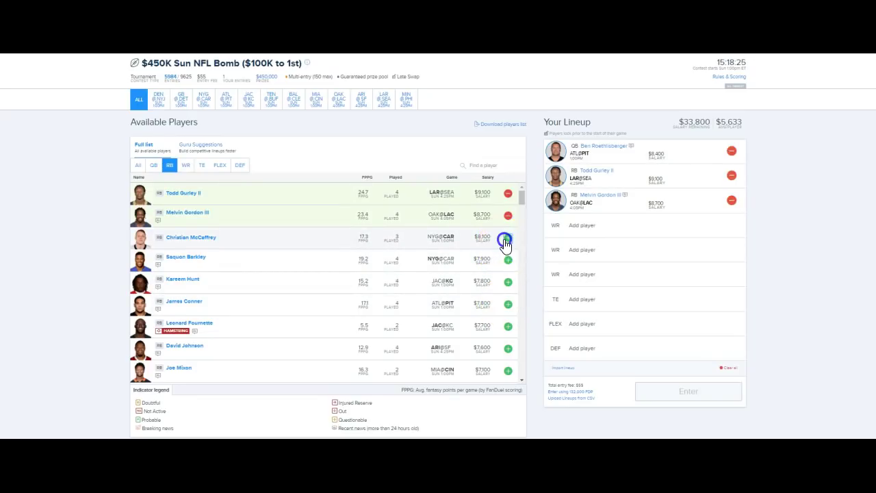
{"action": "left_click", "coordinate": [507, 238]}
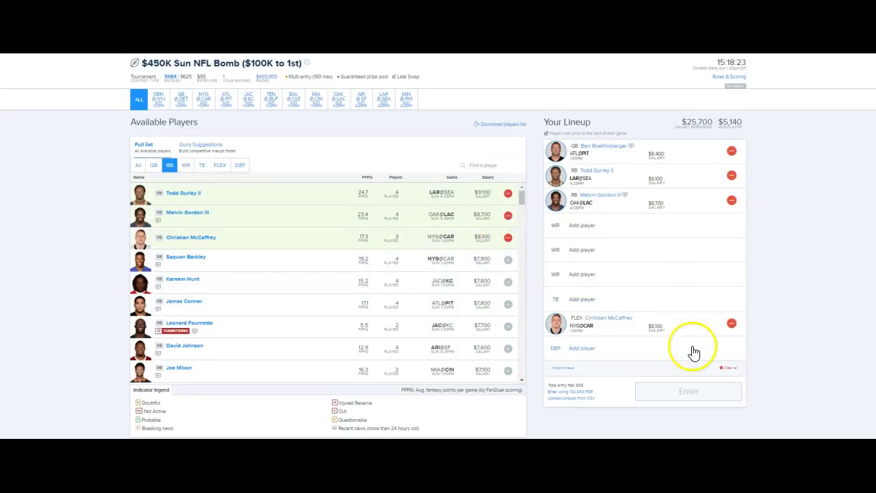
{"action": "left_click", "coordinate": [732, 323]}
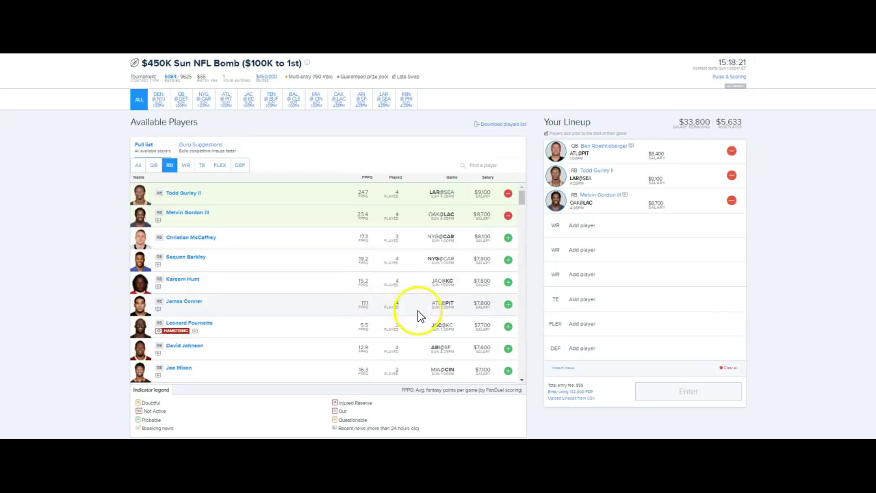
- Add David Johnson at FLEX and look through the lower-salaried running backs
{"action": "left_click", "coordinate": [508, 349]}
{"action": "scroll", "coordinate": [423, 328], "scroll_direction": "down", "scroll_amount": 10}
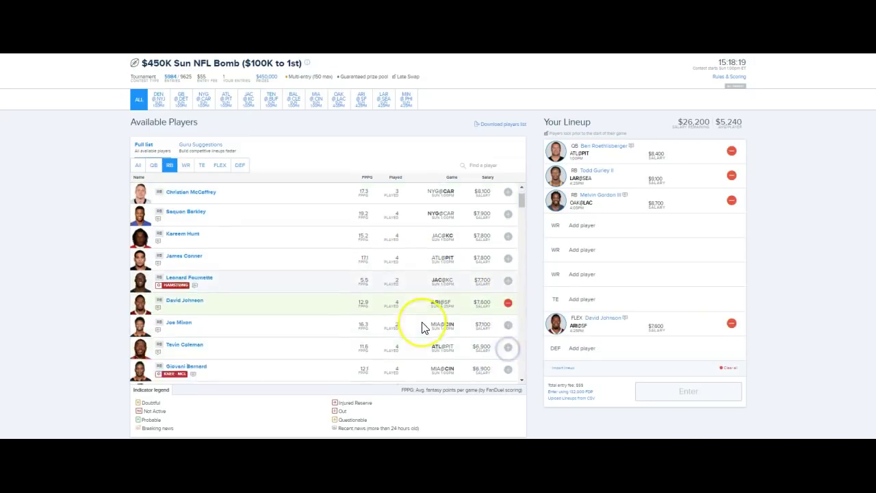
{"action": "scroll", "coordinate": [423, 327], "scroll_direction": "down", "scroll_amount": 4}
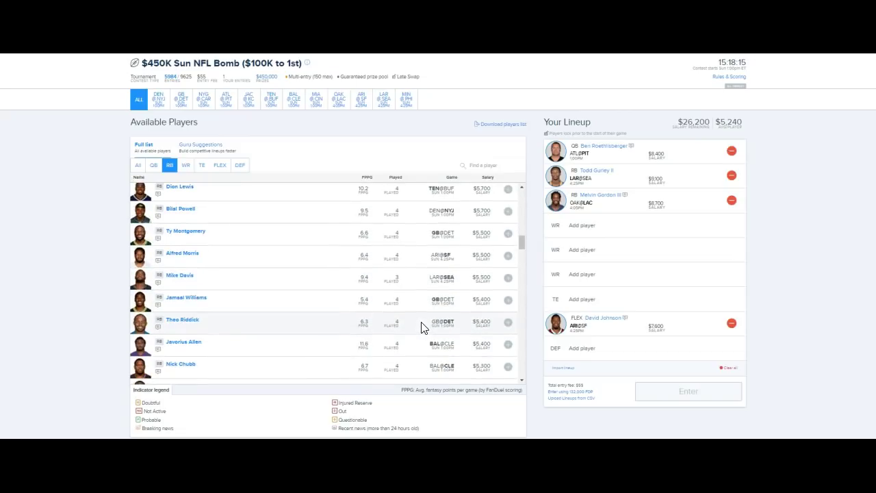
- Search the available players for "lat" and examine Latavius Murray's summary, game log and news
{"action": "left_click", "coordinate": [481, 163]}
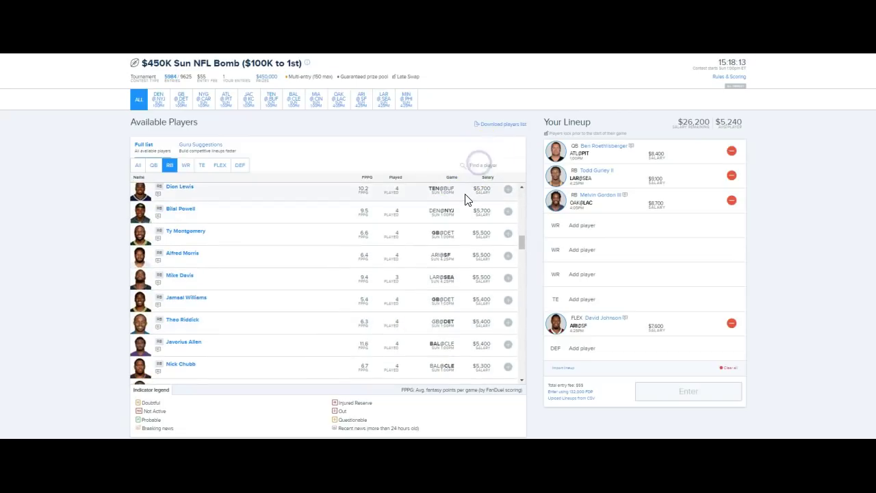
{"action": "type", "text": "lat"}
{"action": "left_click", "coordinate": [477, 233]}
{"action": "left_click", "coordinate": [126, 197]}
{"action": "left_click", "coordinate": [177, 195]}
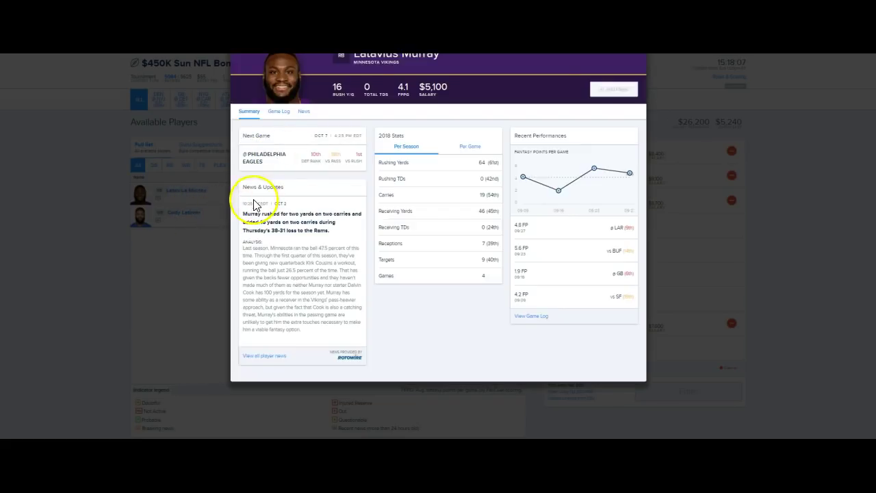
{"action": "left_click", "coordinate": [278, 111]}
{"action": "left_click", "coordinate": [303, 113]}
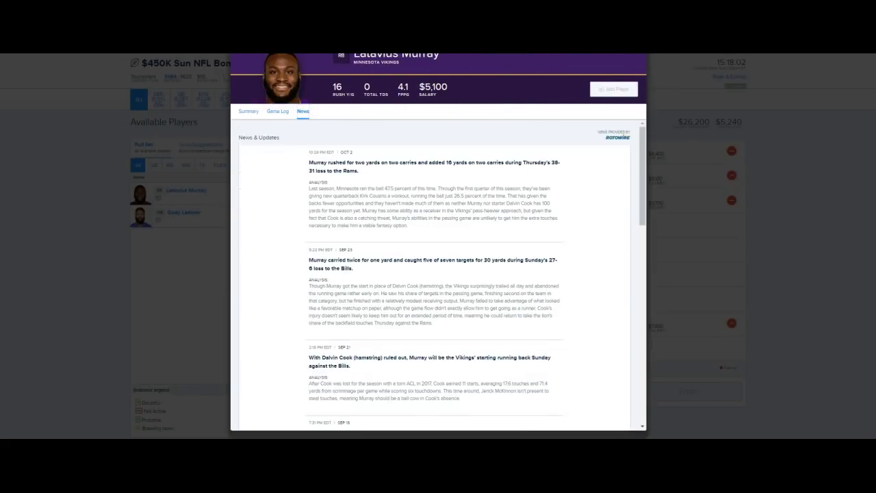
{"action": "left_click", "coordinate": [635, 34]}
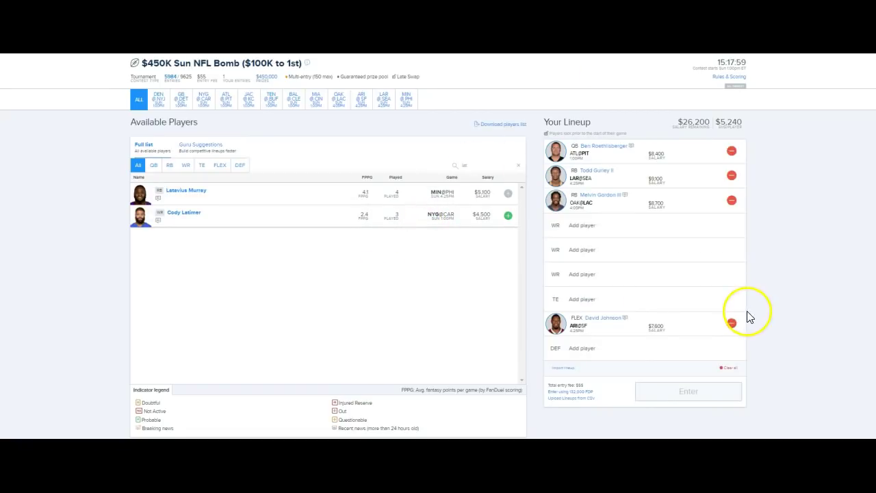
- Swap David Johnson for Latavius Murray at FLEX, finding Murray again with the player search "lat"
{"action": "left_click", "coordinate": [469, 165]}
{"action": "key", "text": "BackSpace"}
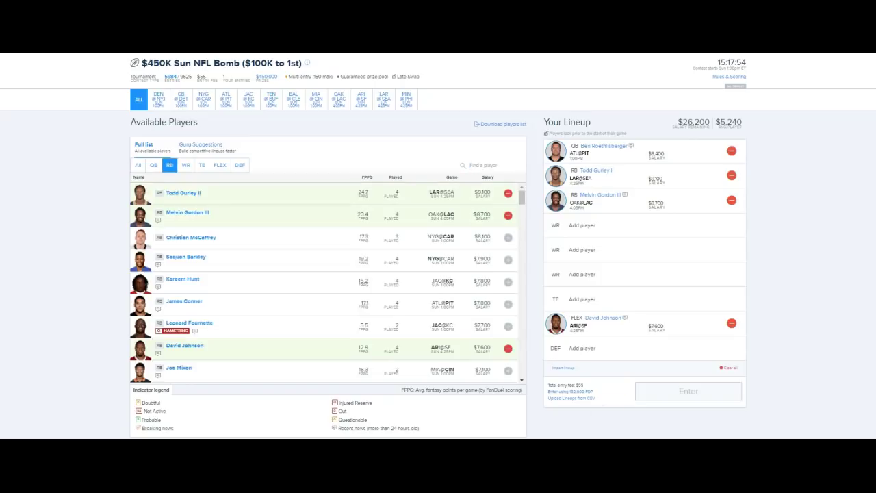
{"action": "left_click", "coordinate": [505, 166]}
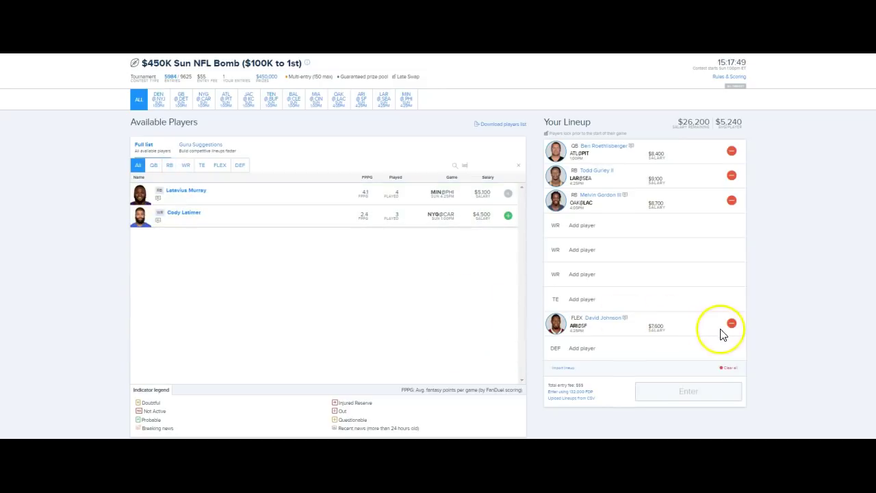
{"action": "left_click", "coordinate": [731, 323]}
{"action": "left_click", "coordinate": [508, 193]}
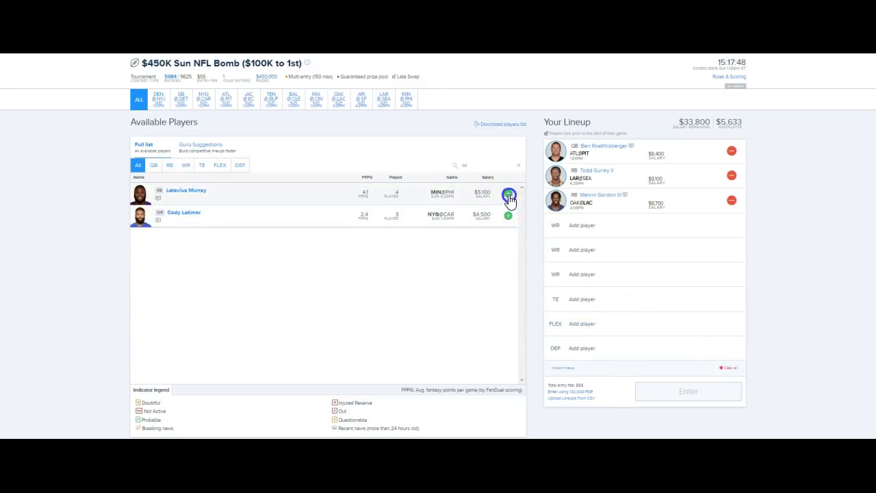
- Examine Latavius Murray's game-by-game carries, targets and fantasy points from his FLEX entry, and close his player card
{"action": "left_click", "coordinate": [603, 320]}
{"action": "left_click", "coordinate": [281, 113]}
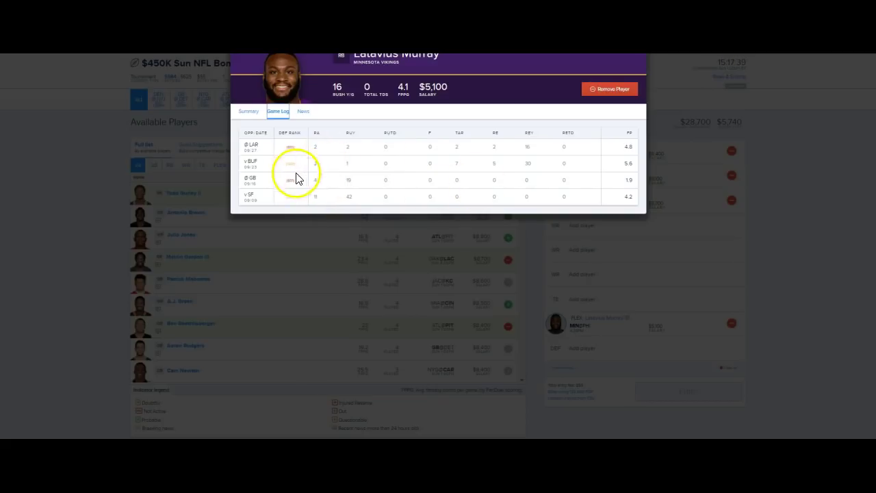
{"action": "scroll", "coordinate": [302, 187], "scroll_direction": "down", "scroll_amount": 1}
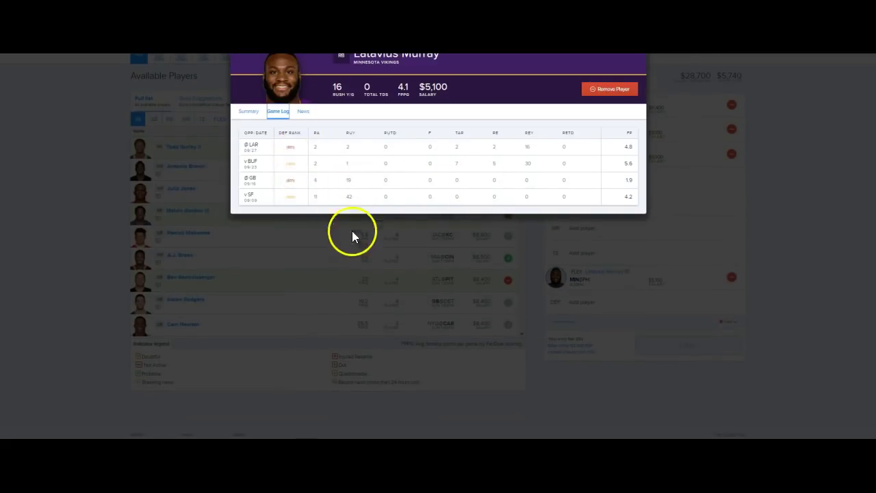
{"action": "scroll", "coordinate": [352, 250], "scroll_direction": "up", "scroll_amount": 1}
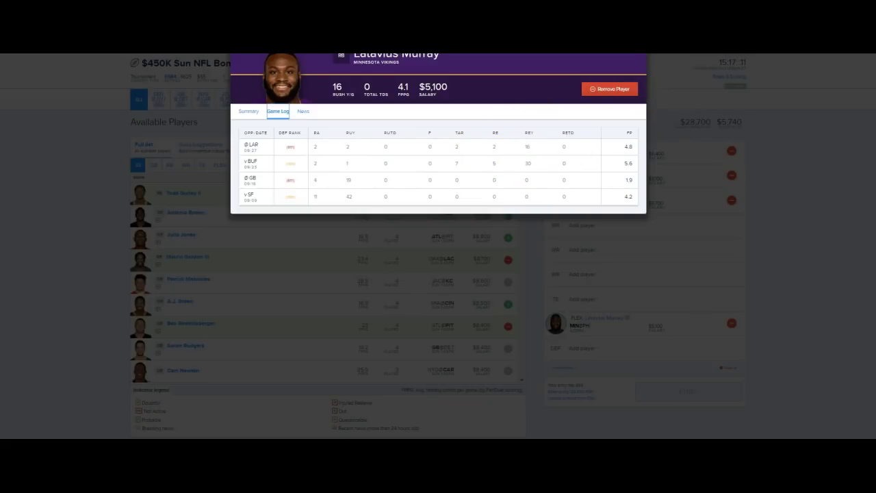
{"action": "left_click", "coordinate": [631, 63]}
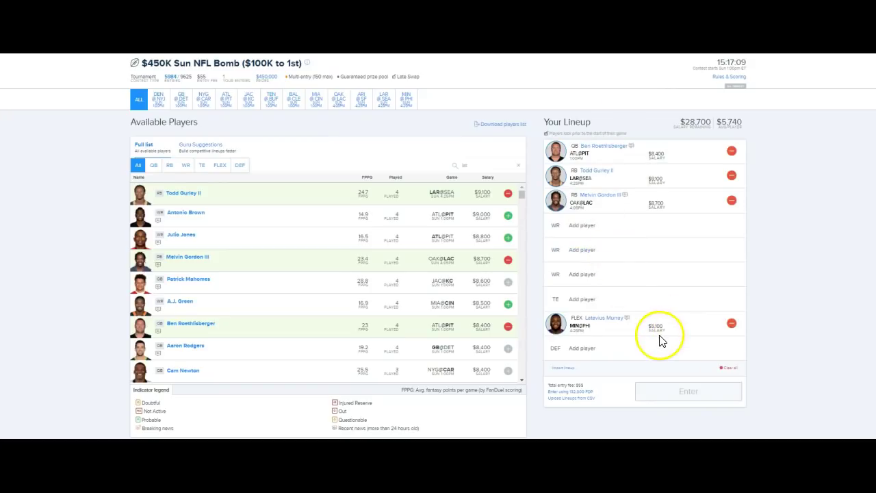
- Remove Latavius Murray from FLEX and put David Johnson back in from the running back list
{"action": "left_click", "coordinate": [733, 326]}
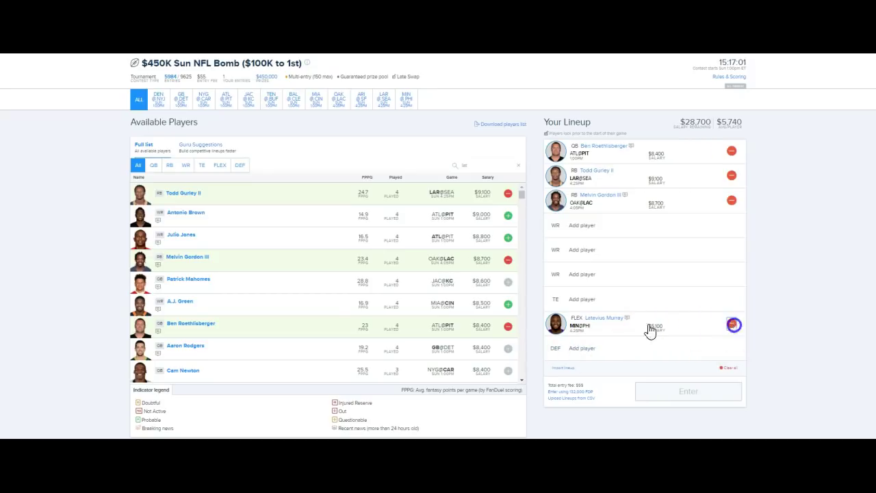
{"action": "left_click", "coordinate": [170, 165]}
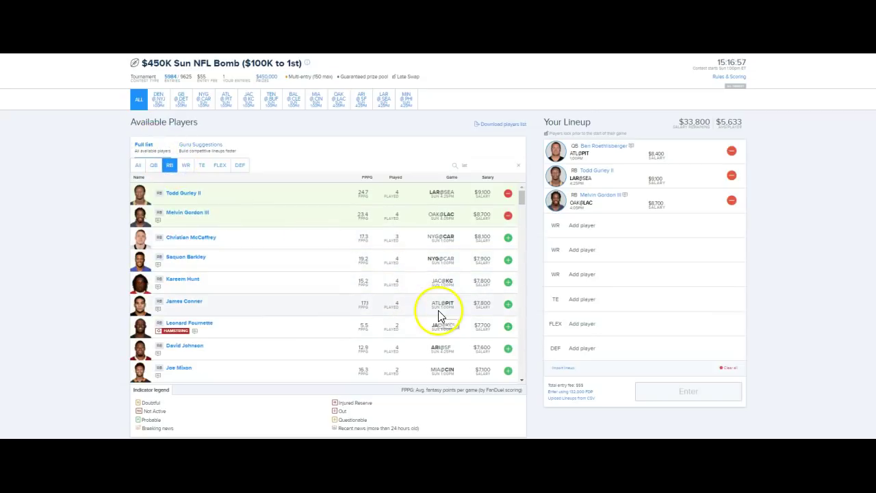
{"action": "left_click", "coordinate": [508, 348]}
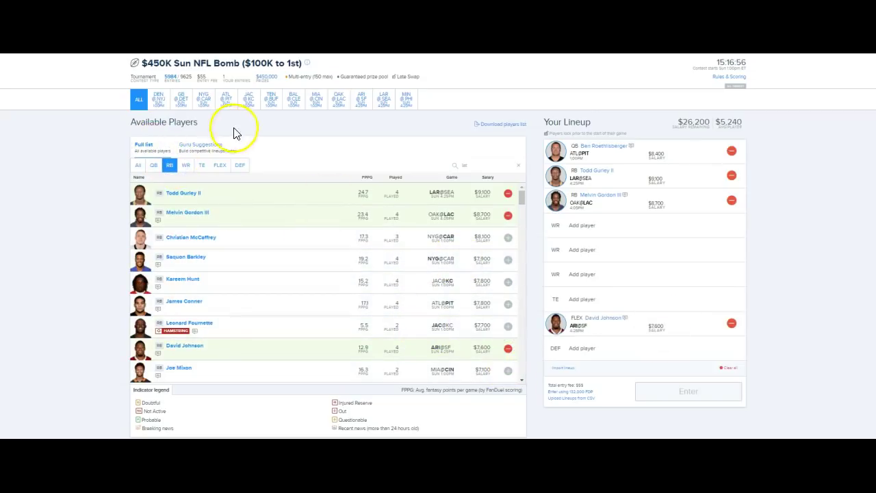
- Check the defense picks in the Geeks FanDuel Picks sheet and add the Tennessee Titans as the FanDuel lineup's defense
{"action": "left_click", "coordinate": [238, 166]}
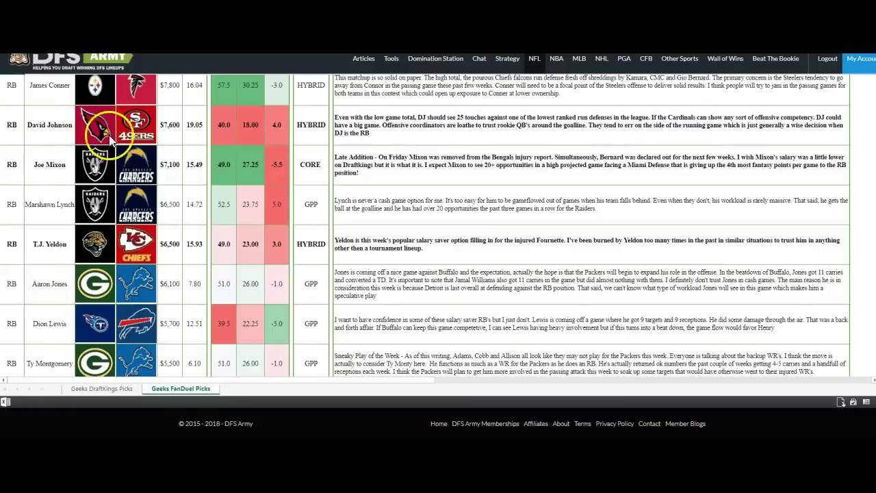
{"action": "scroll", "coordinate": [258, 274], "scroll_direction": "down", "scroll_amount": 15}
{"action": "scroll", "coordinate": [256, 279], "scroll_direction": "down", "scroll_amount": 5}
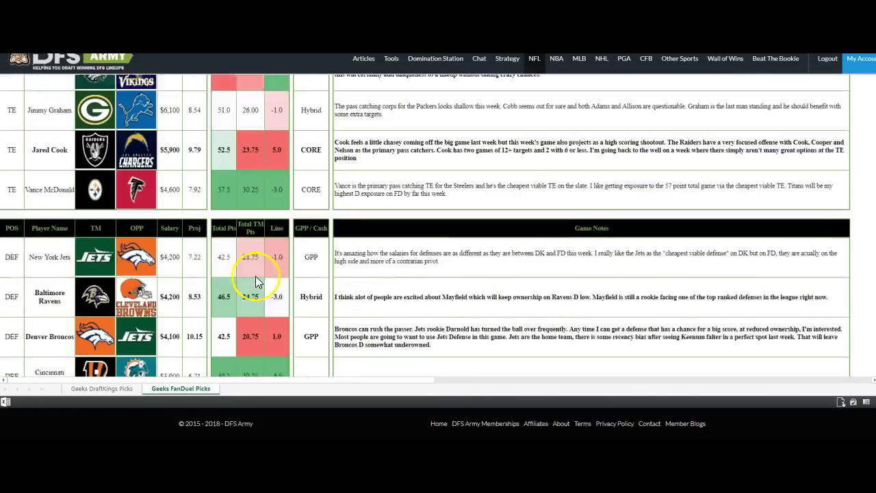
{"action": "scroll", "coordinate": [254, 284], "scroll_direction": "up", "scroll_amount": 1}
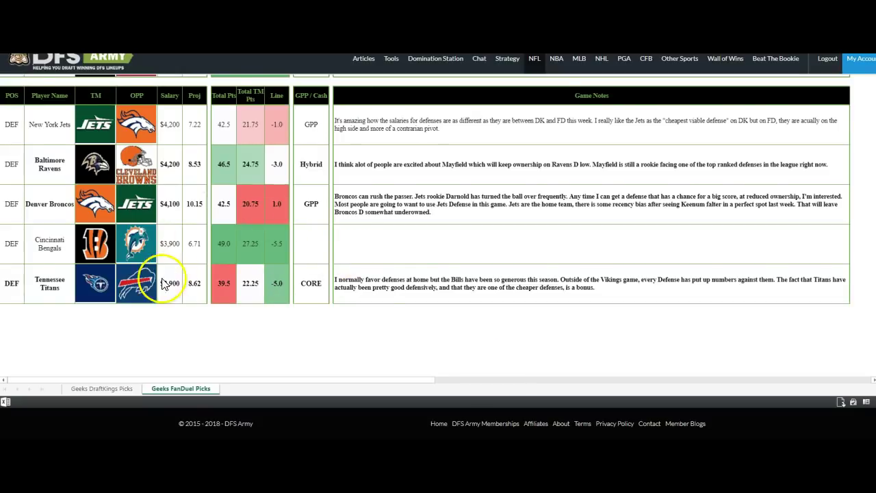
{"action": "scroll", "coordinate": [164, 284], "scroll_direction": "up", "scroll_amount": 1}
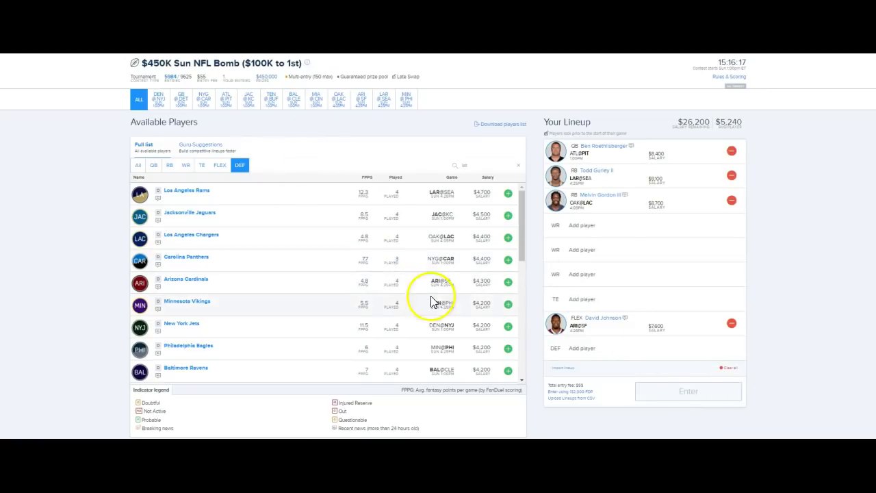
{"action": "scroll", "coordinate": [472, 280], "scroll_direction": "down", "scroll_amount": 3}
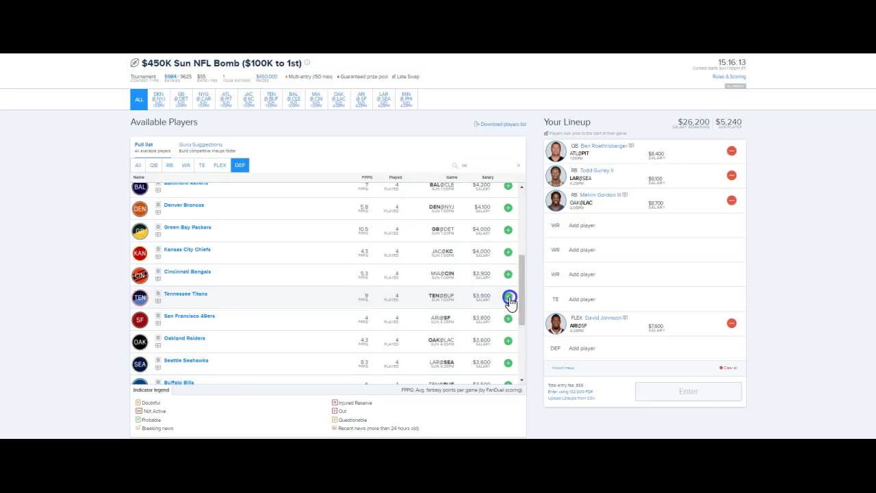
{"action": "left_click", "coordinate": [508, 297]}
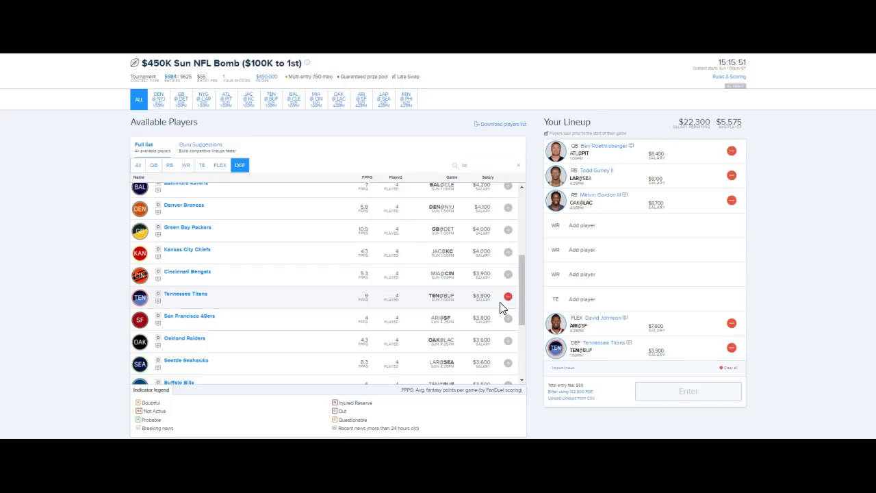
- Check the tight end and receiver picks in the Geeks sheet, search FanDuel for "vance" and add Vance McDonald at TE
{"action": "left_click", "coordinate": [202, 165]}
{"action": "double_click", "coordinate": [475, 164]}
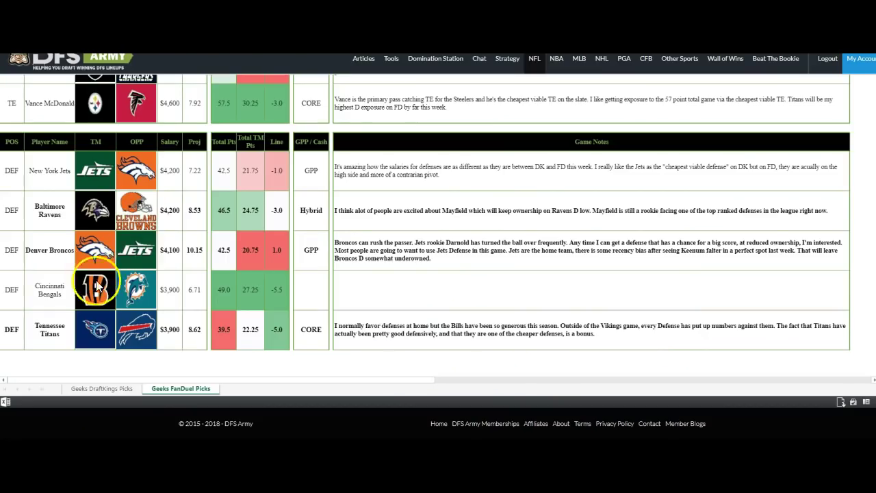
{"action": "scroll", "coordinate": [137, 188], "scroll_direction": "up", "scroll_amount": 5}
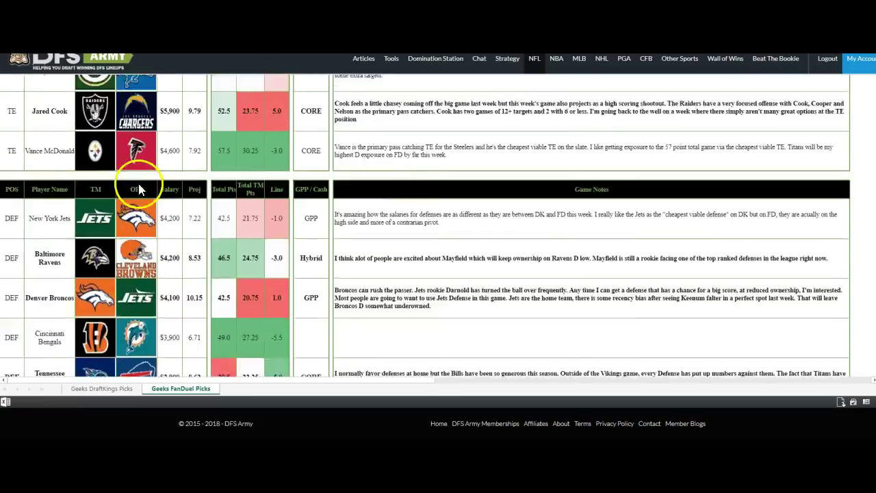
{"action": "scroll", "coordinate": [137, 192], "scroll_direction": "down", "scroll_amount": 10}
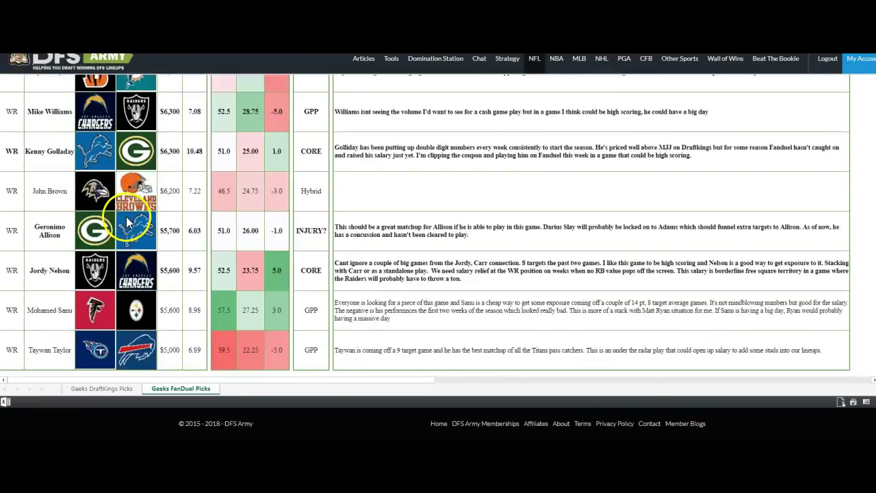
{"action": "scroll", "coordinate": [126, 216], "scroll_direction": "down", "scroll_amount": 2}
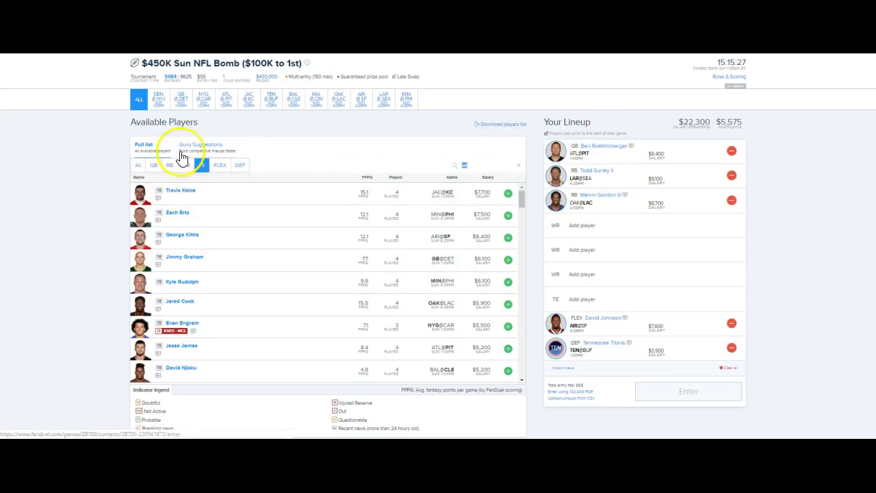
{"action": "scroll", "coordinate": [393, 267], "scroll_direction": "down", "scroll_amount": 3}
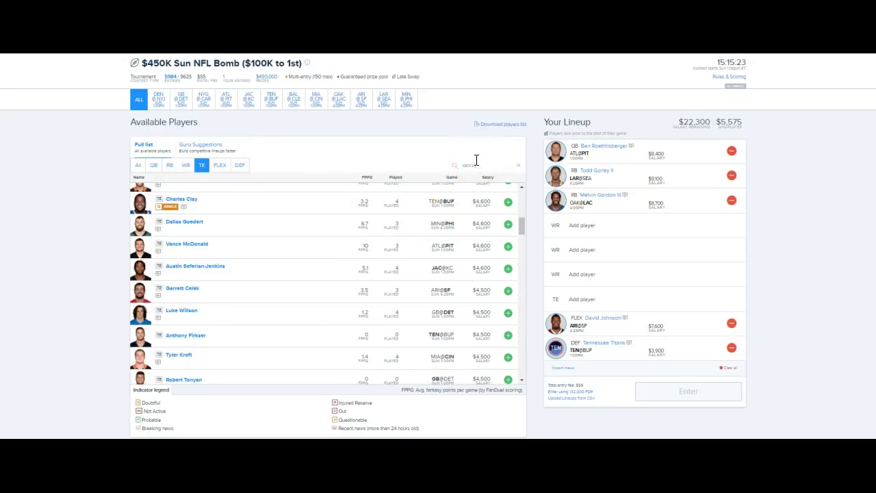
{"action": "type", "text": "e"}
{"action": "left_click", "coordinate": [508, 195]}
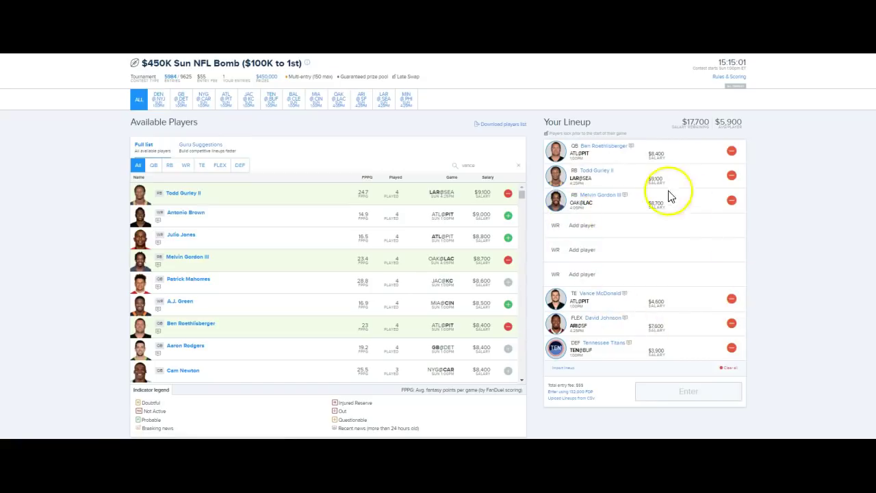
- Examine David Johnson's game log from the FLEX slot and close his player card
{"action": "left_click", "coordinate": [608, 320]}
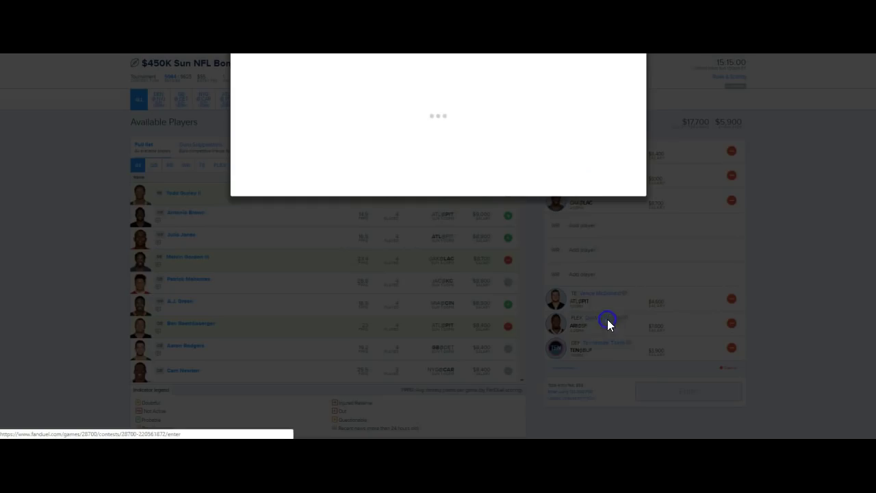
{"action": "left_click", "coordinate": [278, 112]}
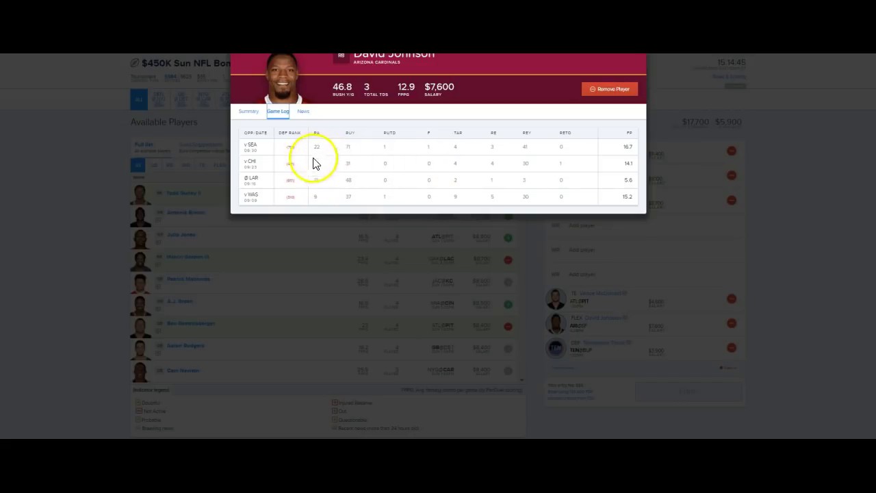
{"action": "key", "text": "Escape"}
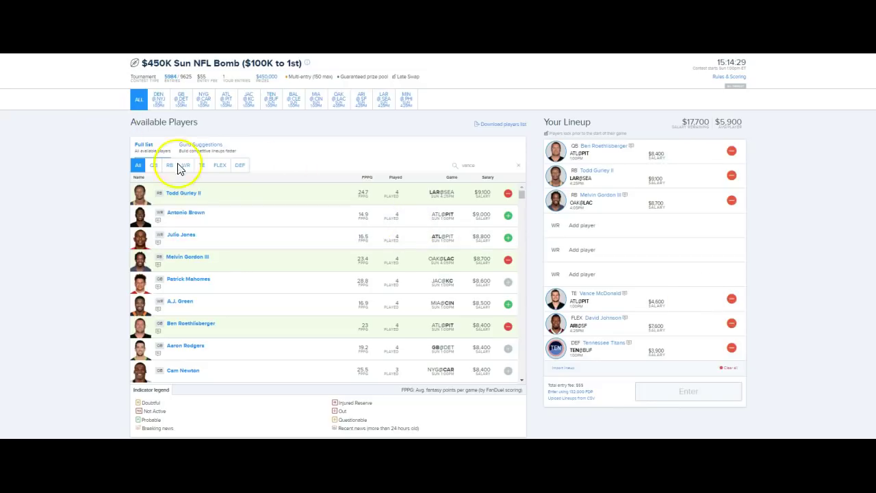
- Sort the available players by name, remove David Johnson from FLEX and list only the running backs
{"action": "left_click", "coordinate": [168, 177]}
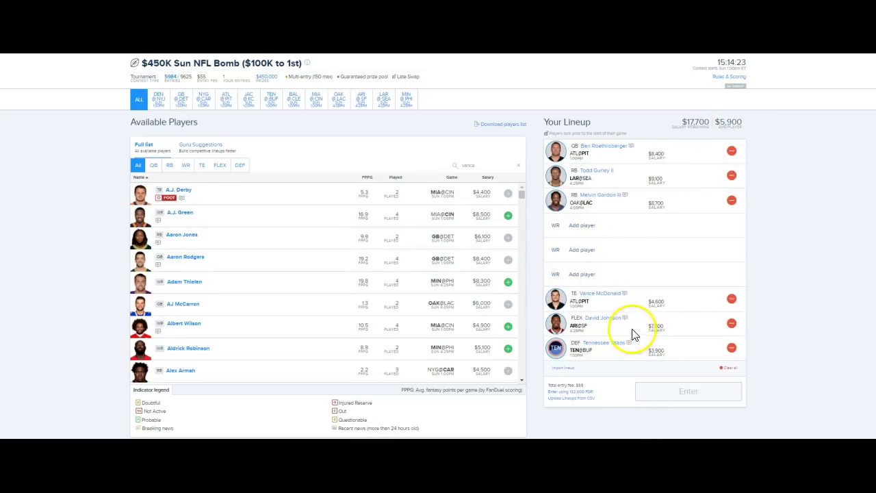
{"action": "triple_click", "coordinate": [729, 122]}
{"action": "left_click", "coordinate": [731, 122]}
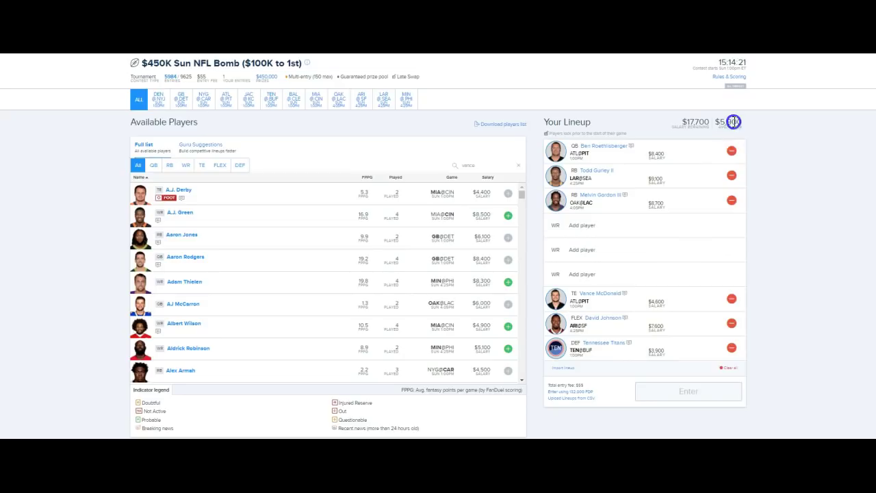
{"action": "left_click", "coordinate": [732, 324]}
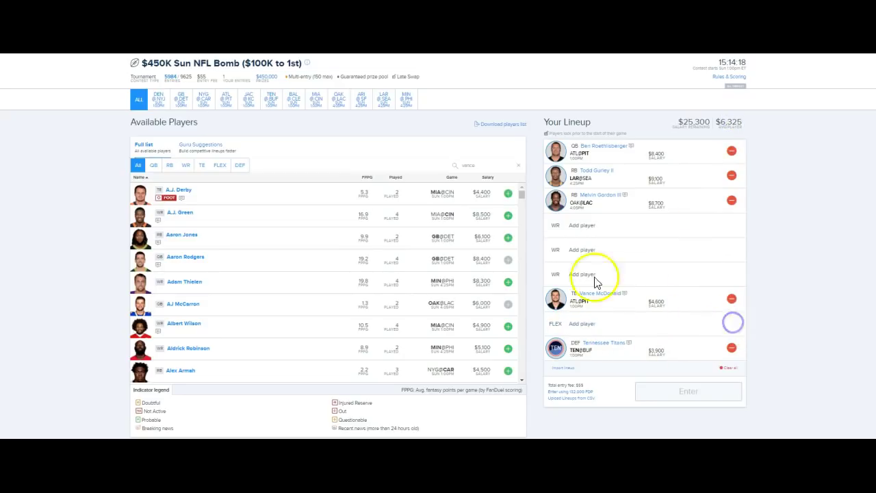
{"action": "left_click", "coordinate": [170, 165]}
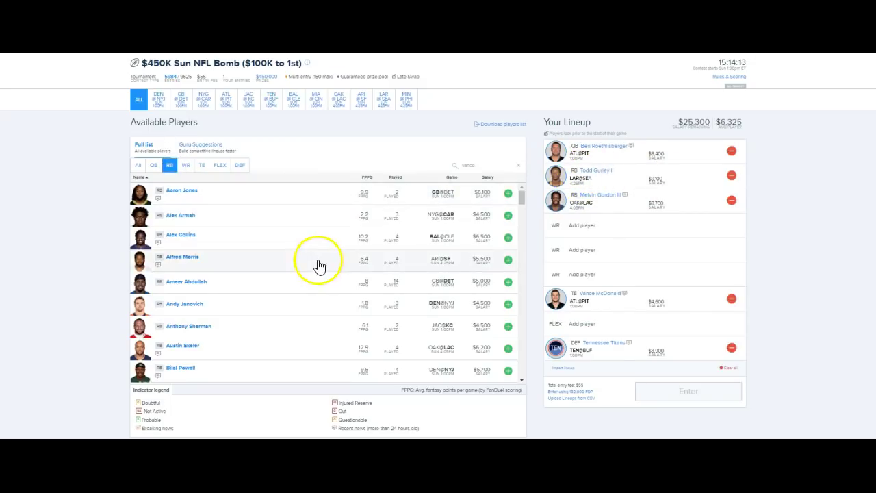
- Review the lower-priced running back picks and their game notes in the Geeks FanDuel Picks sheet
{"action": "scroll", "coordinate": [346, 258], "scroll_direction": "down", "scroll_amount": 2}
{"action": "scroll", "coordinate": [329, 243], "scroll_direction": "up", "scroll_amount": 2}
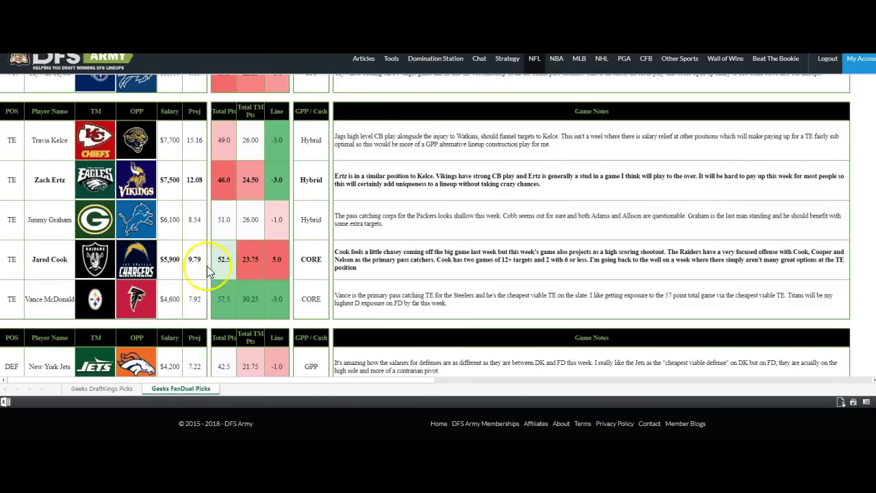
{"action": "scroll", "coordinate": [195, 250], "scroll_direction": "up", "scroll_amount": 7}
{"action": "scroll", "coordinate": [195, 241], "scroll_direction": "up", "scroll_amount": 10}
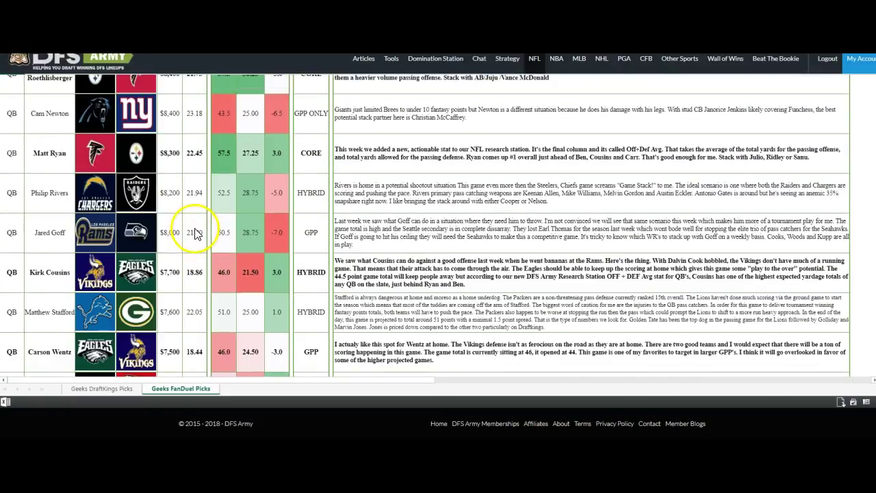
{"action": "scroll", "coordinate": [195, 233], "scroll_direction": "down", "scroll_amount": 10}
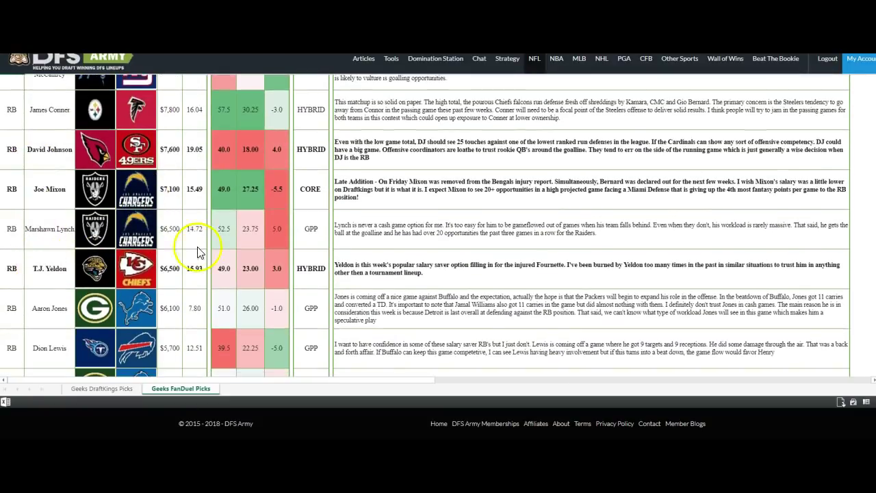
{"action": "scroll", "coordinate": [165, 296], "scroll_direction": "down", "scroll_amount": 1}
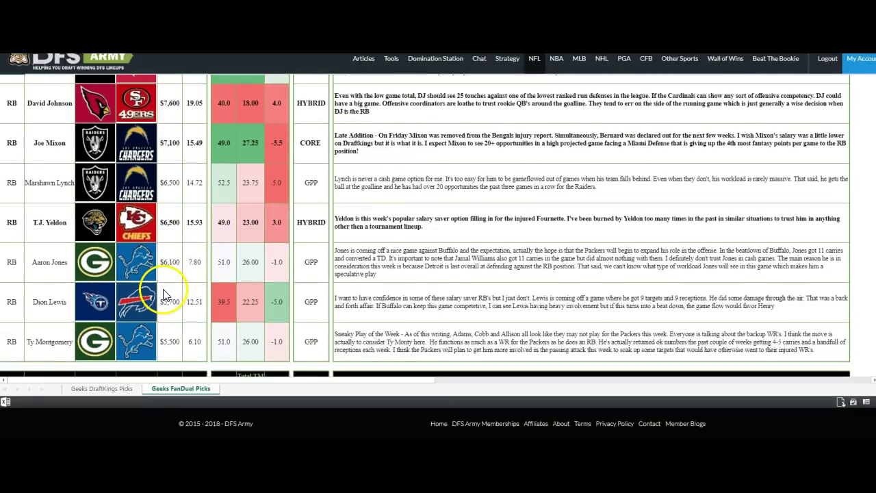
{"action": "scroll", "coordinate": [173, 237], "scroll_direction": "up", "scroll_amount": 1}
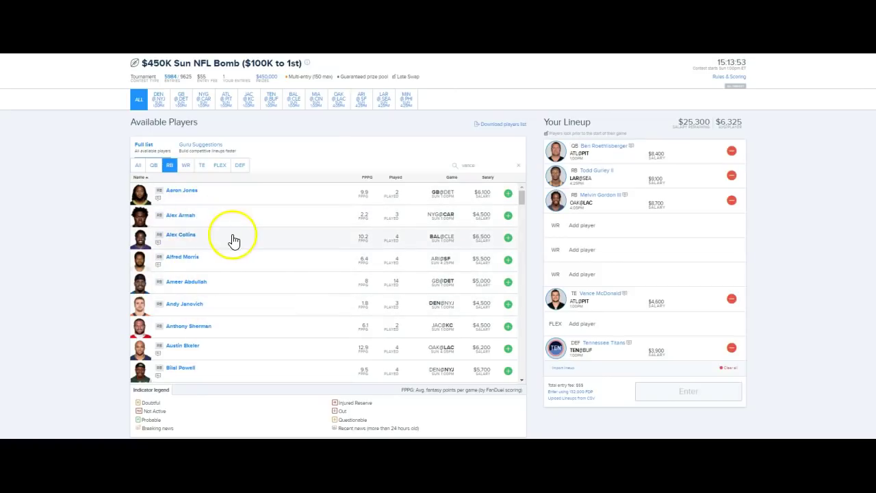
- Return to the FanDuel contest and sort the available running backs by salary, highest first
{"action": "scroll", "coordinate": [312, 273], "scroll_direction": "down", "scroll_amount": 1}
{"action": "scroll", "coordinate": [313, 273], "scroll_direction": "up", "scroll_amount": 1}
{"action": "left_click", "coordinate": [484, 179]}
{"action": "left_click", "coordinate": [485, 178]}
{"action": "left_click", "coordinate": [484, 179]}
{"action": "scroll", "coordinate": [457, 247], "scroll_direction": "down", "scroll_amount": 3}
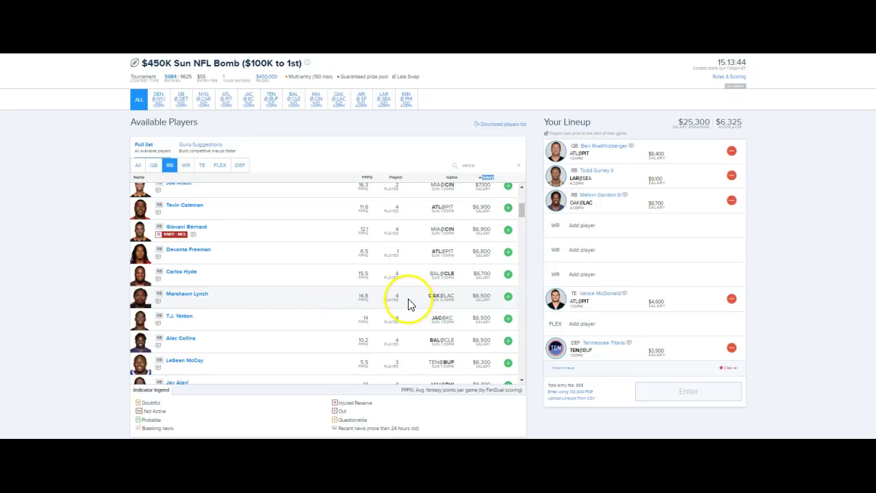
- Check Marshawn Lynch's game log on his player card and add him to the lineup
{"action": "left_click", "coordinate": [206, 297]}
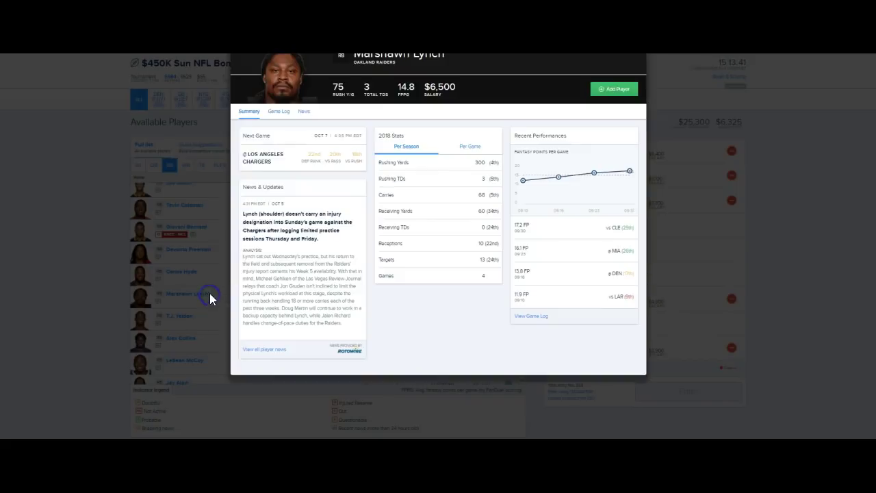
{"action": "left_click", "coordinate": [276, 112]}
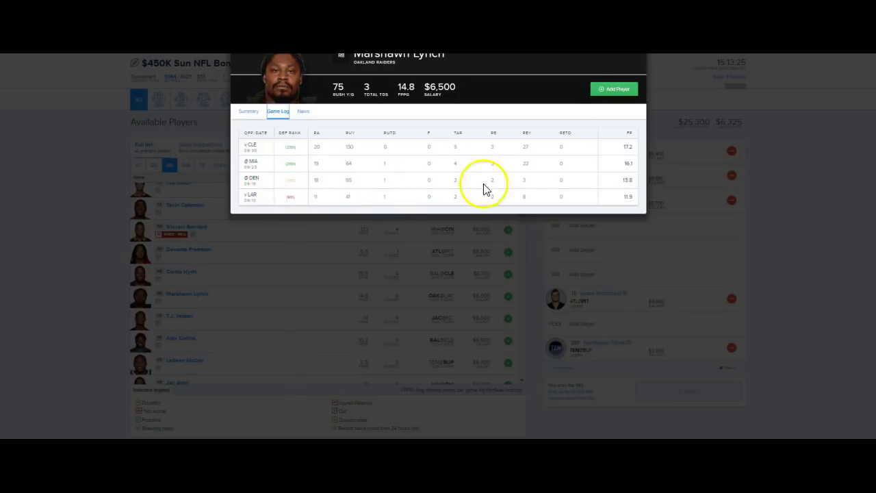
{"action": "left_click", "coordinate": [620, 91]}
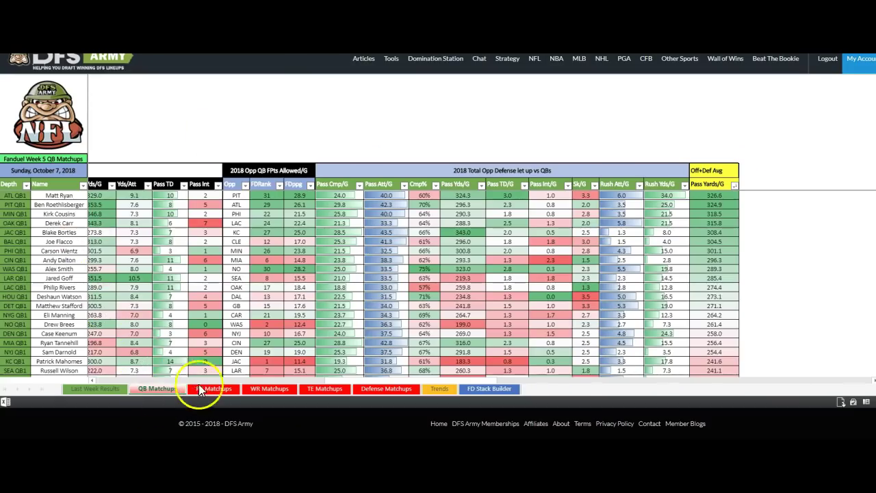
- Examine Marshawn Lynch's projection, 2018 stats, opponent defense and red zone usage in the DFS Army RB Matchups sheet
{"action": "left_click", "coordinate": [212, 388]}
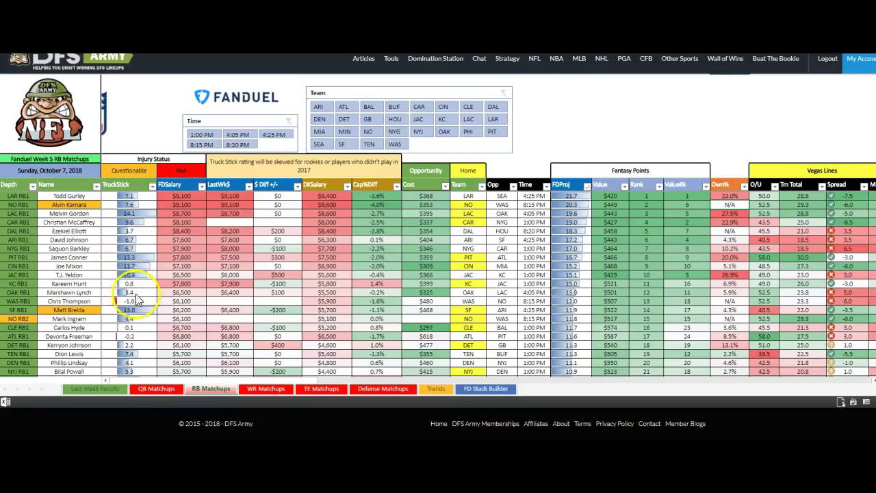
{"action": "left_click_drag", "start_coordinate": [285, 379], "coordinate": [267, 377]}
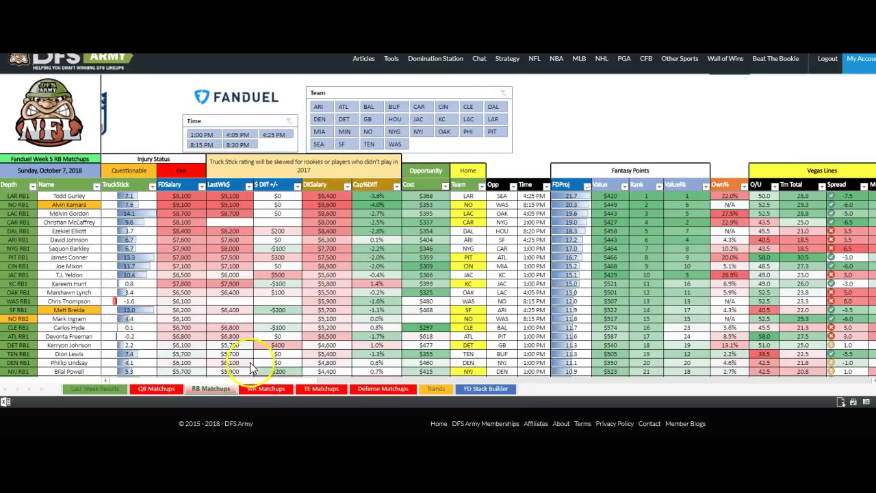
{"action": "left_click_drag", "start_coordinate": [280, 381], "coordinate": [550, 313]}
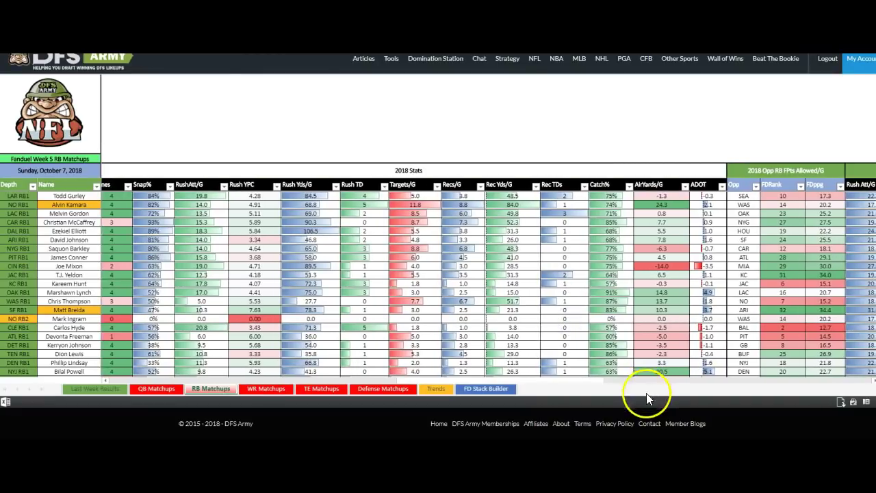
{"action": "left_click_drag", "start_coordinate": [593, 385], "coordinate": [762, 387]}
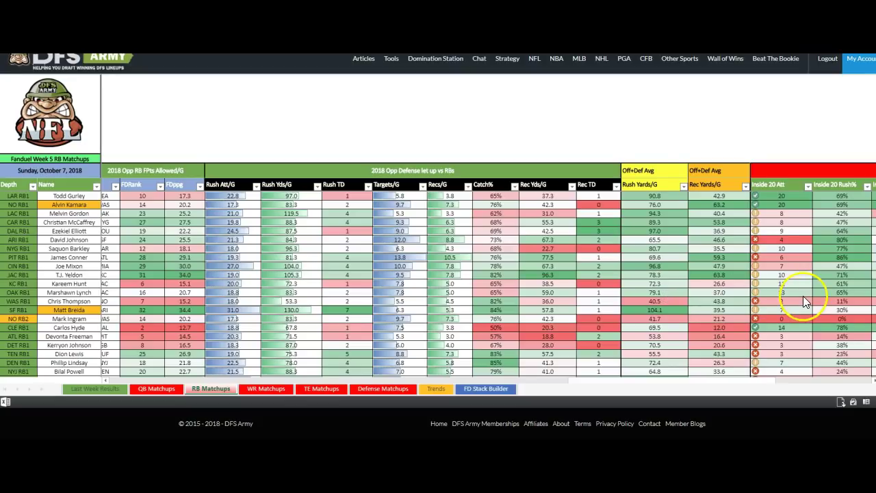
{"action": "left_click_drag", "start_coordinate": [627, 381], "coordinate": [727, 382]}
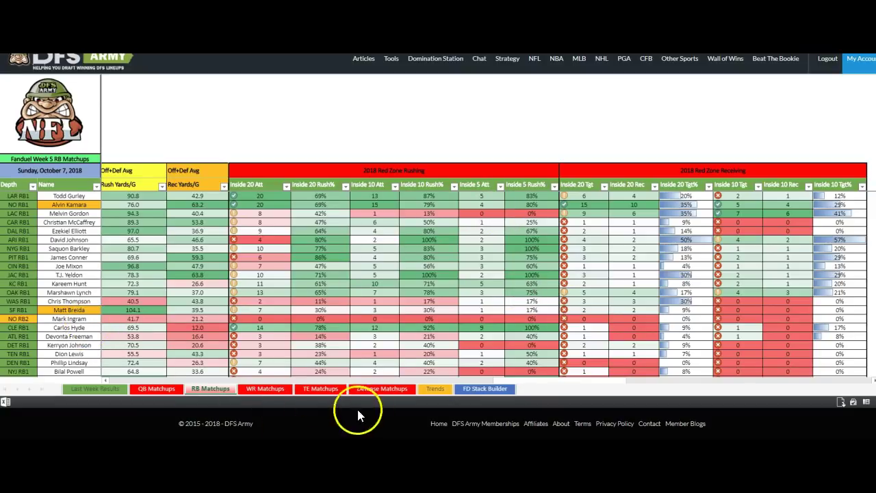
{"action": "left_click", "coordinate": [391, 380]}
{"action": "left_click", "coordinate": [366, 379]}
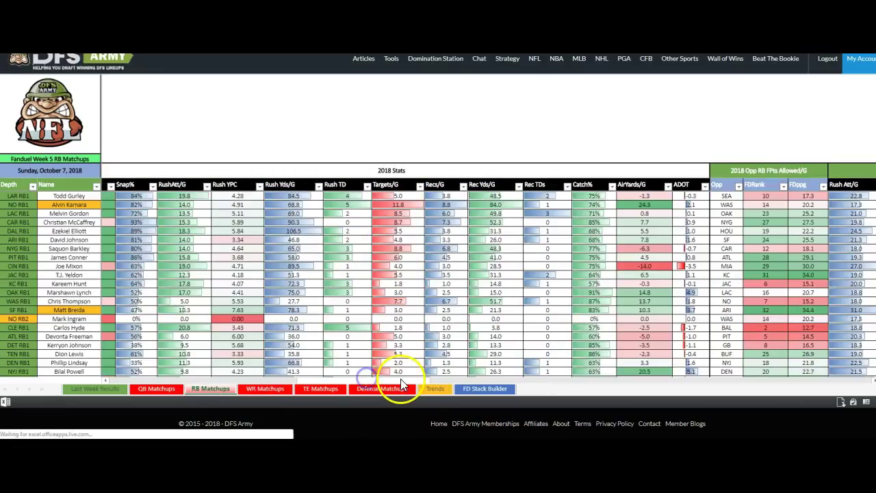
{"action": "left_click_drag", "start_coordinate": [381, 381], "coordinate": [220, 382]}
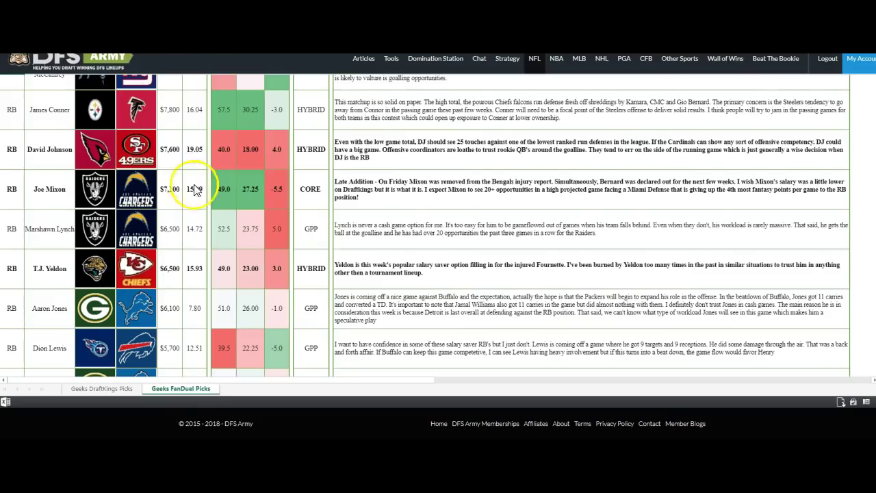
- Go through the wide receiver picks and game notes in the Geeks FanDuel Picks sheet, from Antonio Brown to Taywan Taylor
{"action": "scroll", "coordinate": [196, 185], "scroll_direction": "up", "scroll_amount": 3}
{"action": "scroll", "coordinate": [197, 154], "scroll_direction": "down", "scroll_amount": 3}
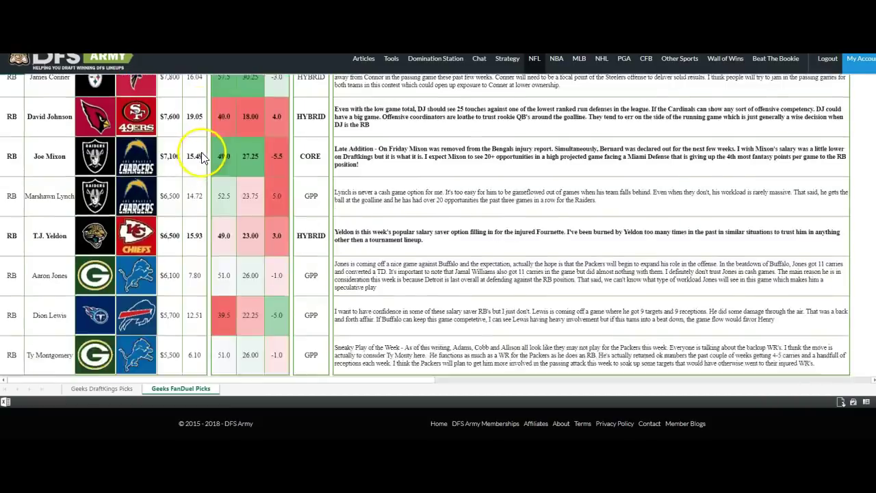
{"action": "scroll", "coordinate": [197, 152], "scroll_direction": "up", "scroll_amount": 10}
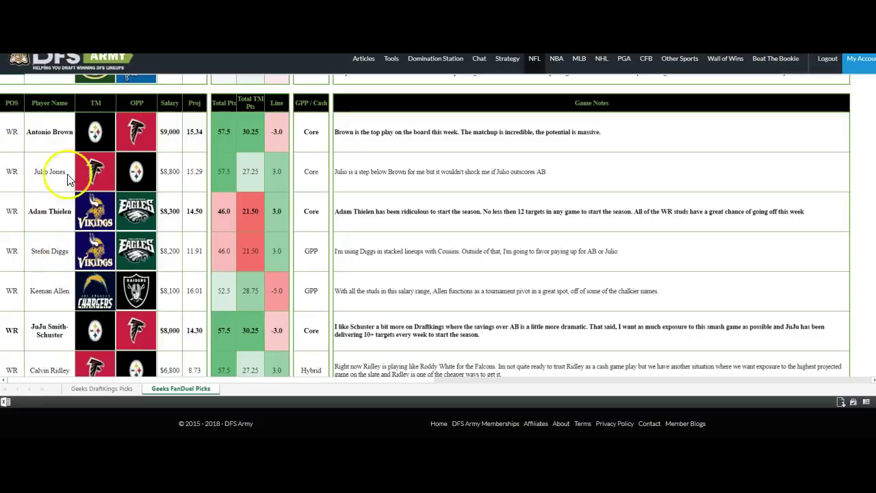
{"action": "scroll", "coordinate": [228, 266], "scroll_direction": "down", "scroll_amount": 1}
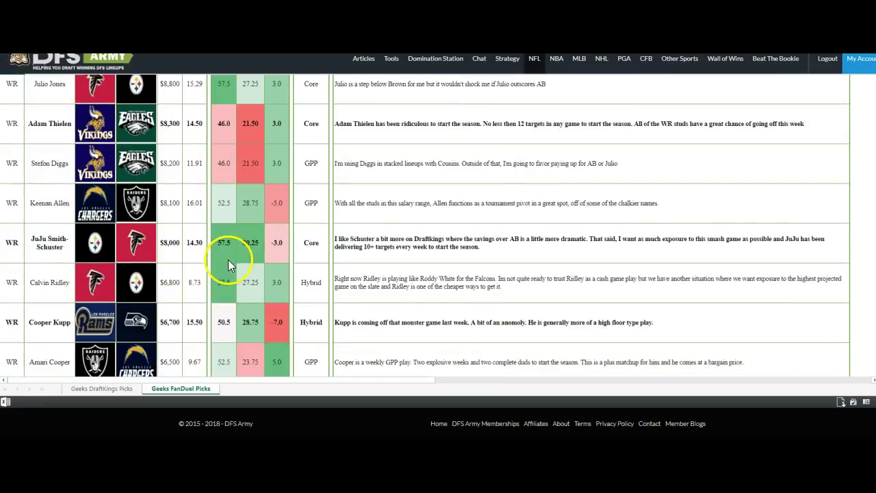
{"action": "scroll", "coordinate": [230, 257], "scroll_direction": "down", "scroll_amount": 2}
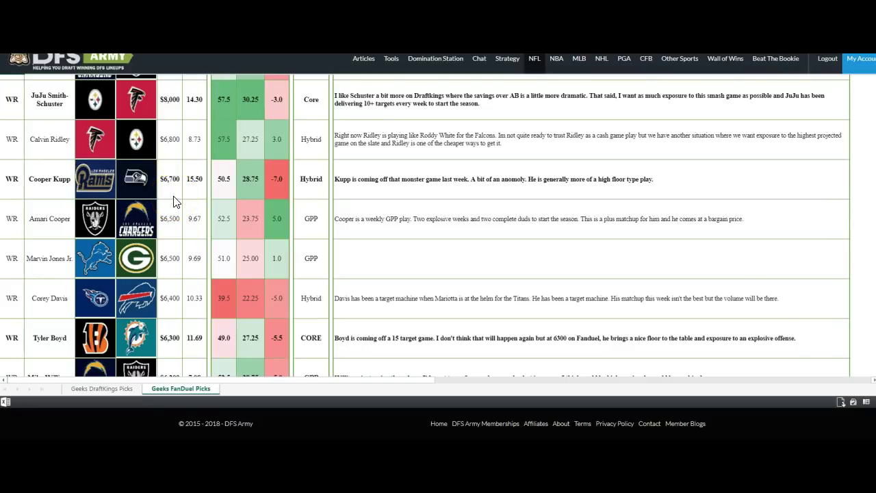
{"action": "scroll", "coordinate": [174, 200], "scroll_direction": "down", "scroll_amount": 5}
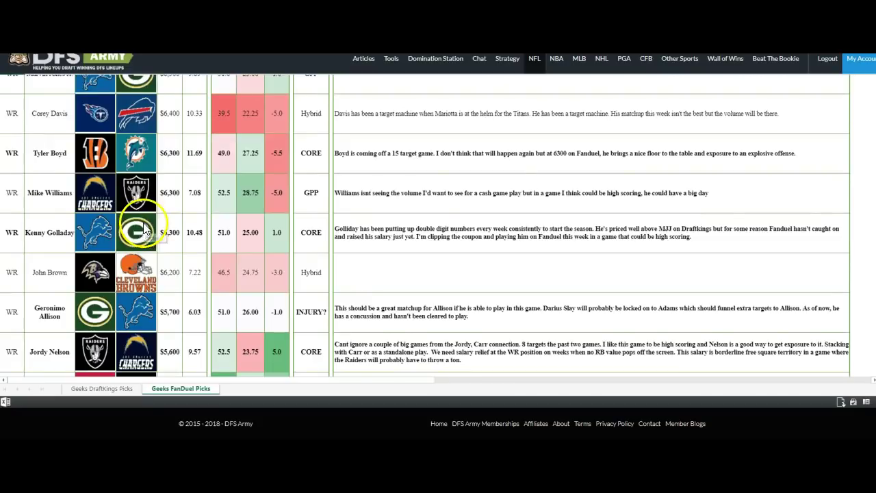
{"action": "scroll", "coordinate": [145, 231], "scroll_direction": "down", "scroll_amount": 2}
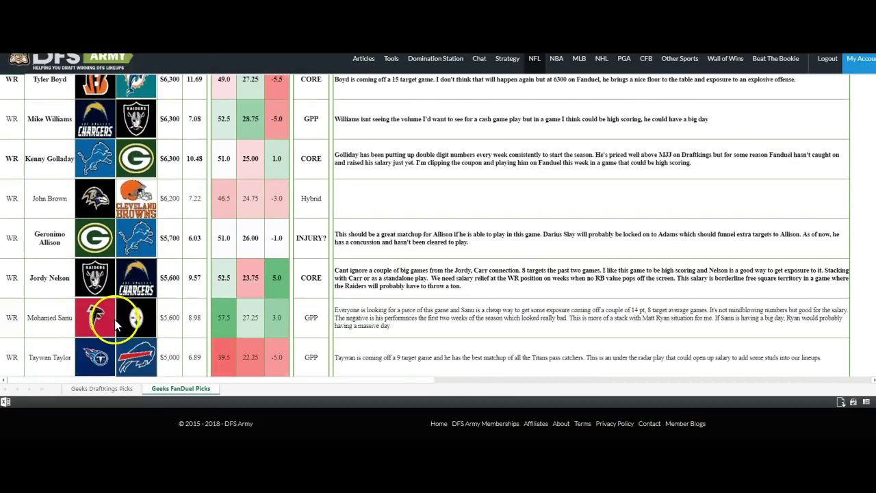
{"action": "scroll", "coordinate": [112, 325], "scroll_direction": "down", "scroll_amount": 2}
{"action": "scroll", "coordinate": [89, 315], "scroll_direction": "up", "scroll_amount": 3}
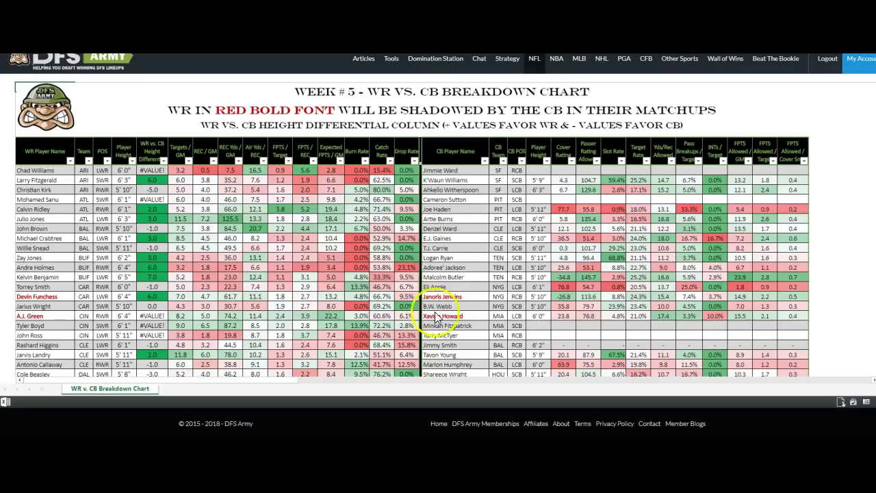
- Read the Week 5 WR v. CB Breakdown Chart for receiver stats and the shadowed receivers shown in red
{"action": "scroll", "coordinate": [431, 130], "scroll_direction": "down", "scroll_amount": 2}
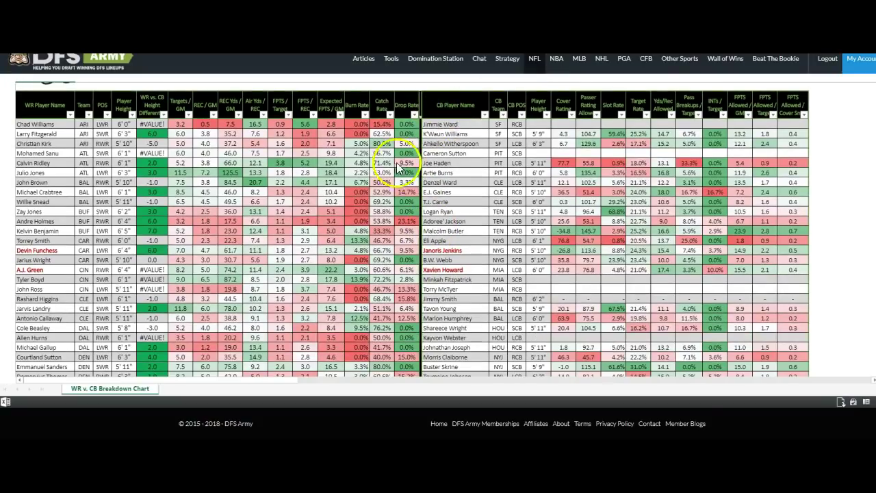
{"action": "scroll", "coordinate": [410, 246], "scroll_direction": "up", "scroll_amount": 2}
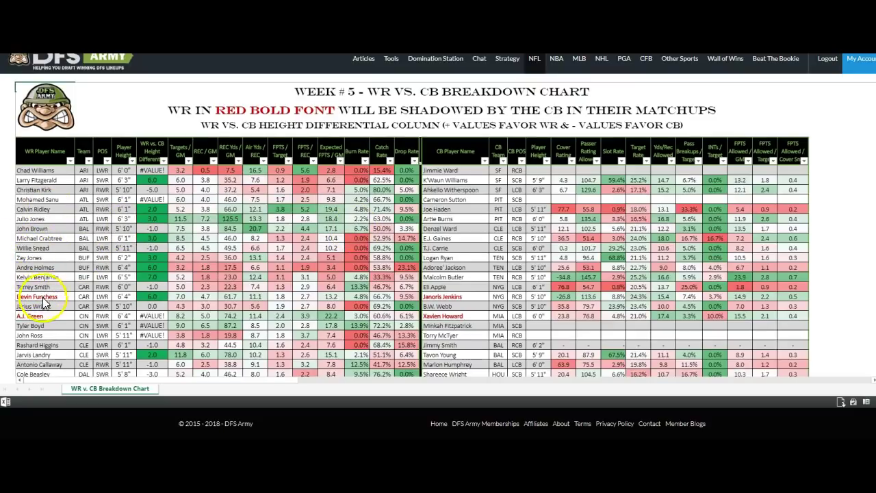
{"action": "scroll", "coordinate": [40, 316], "scroll_direction": "down", "scroll_amount": 2}
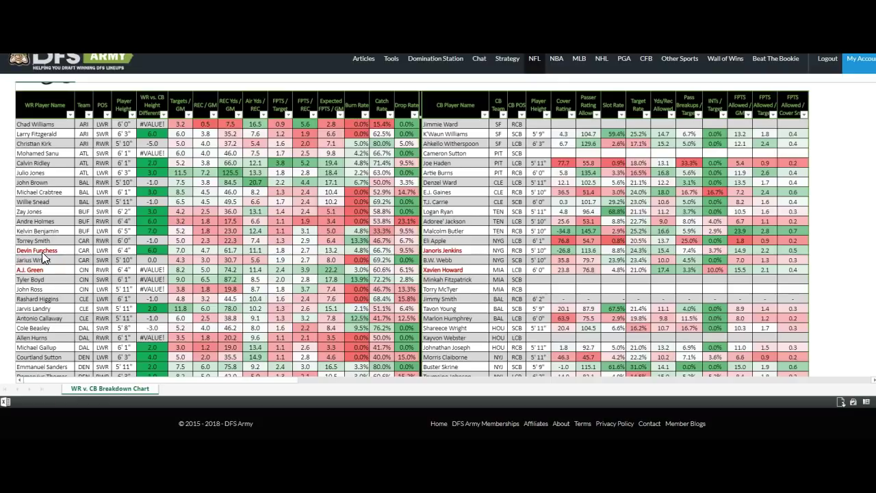
{"action": "scroll", "coordinate": [43, 251], "scroll_direction": "down", "scroll_amount": 1}
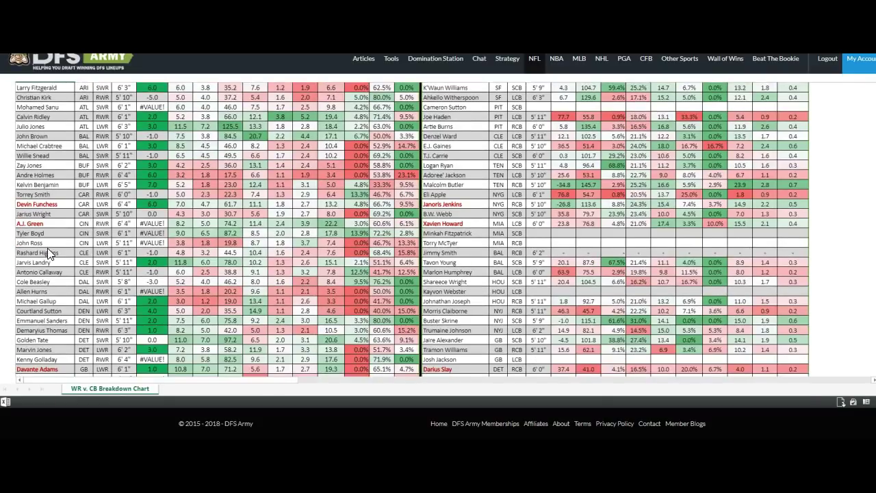
{"action": "scroll", "coordinate": [47, 249], "scroll_direction": "down", "scroll_amount": 3}
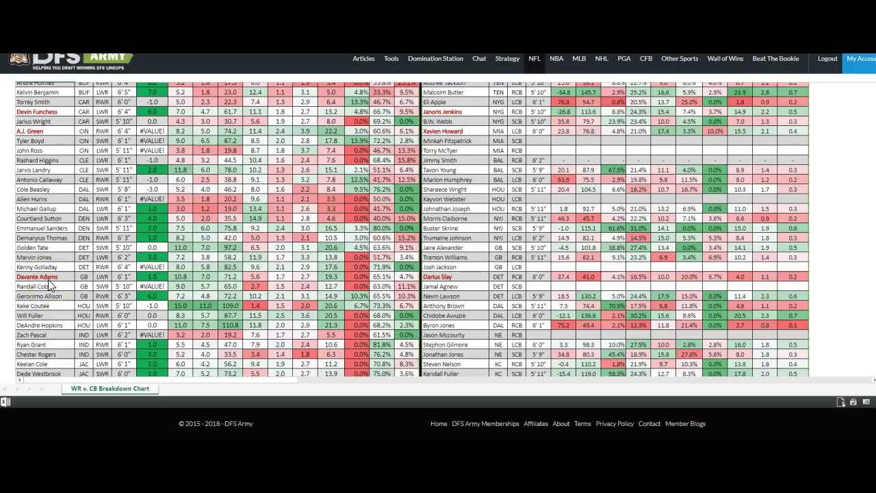
{"action": "scroll", "coordinate": [50, 285], "scroll_direction": "down", "scroll_amount": 3}
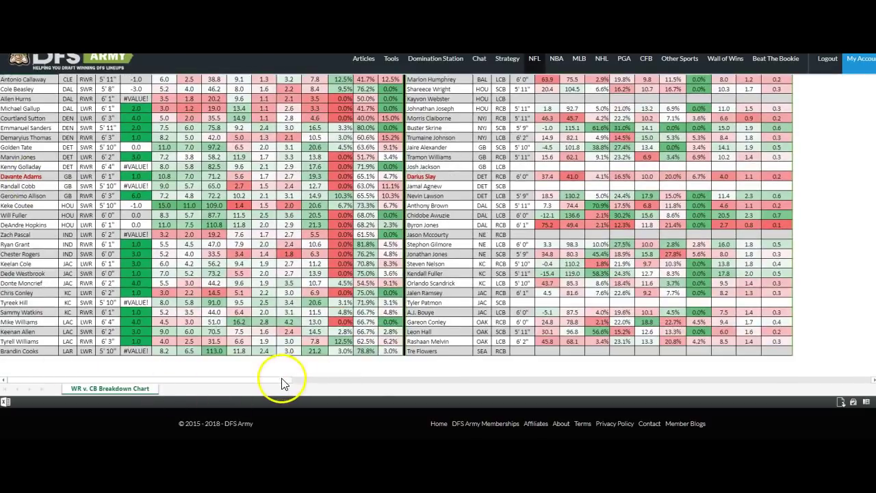
- Examine the WR v. CB Breakdown Chart for Devin Funchess, A.J. Green, Davante Adams and the Houston receivers against their cornerbacks' coverage ratings
{"action": "left_click", "coordinate": [171, 386]}
{"action": "scroll", "coordinate": [107, 328], "scroll_direction": "up", "scroll_amount": 8}
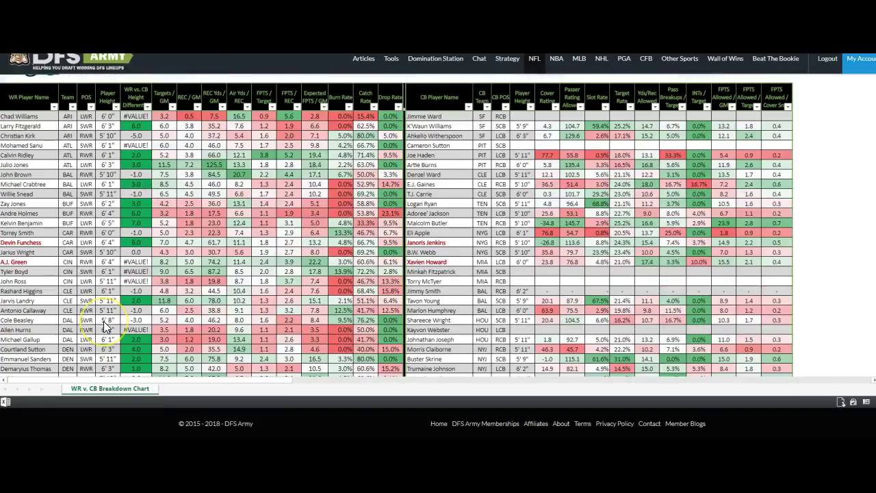
{"action": "scroll", "coordinate": [104, 326], "scroll_direction": "down", "scroll_amount": 3}
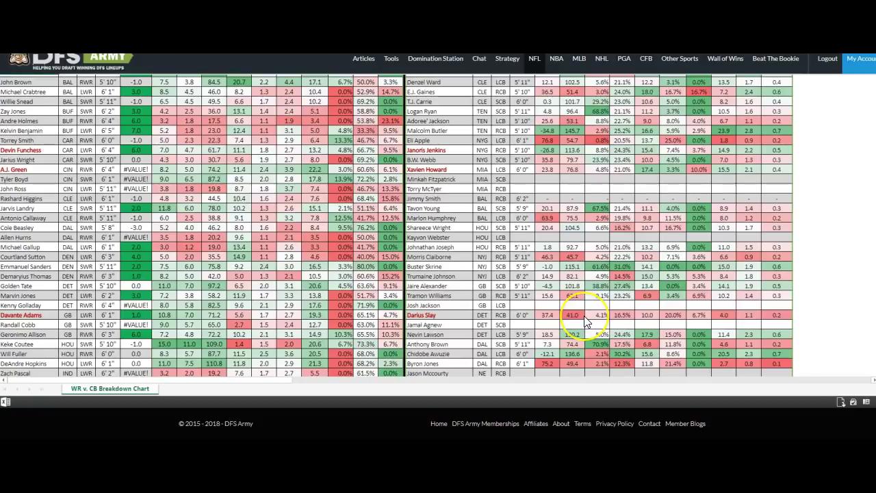
{"action": "scroll", "coordinate": [584, 315], "scroll_direction": "up", "scroll_amount": 4}
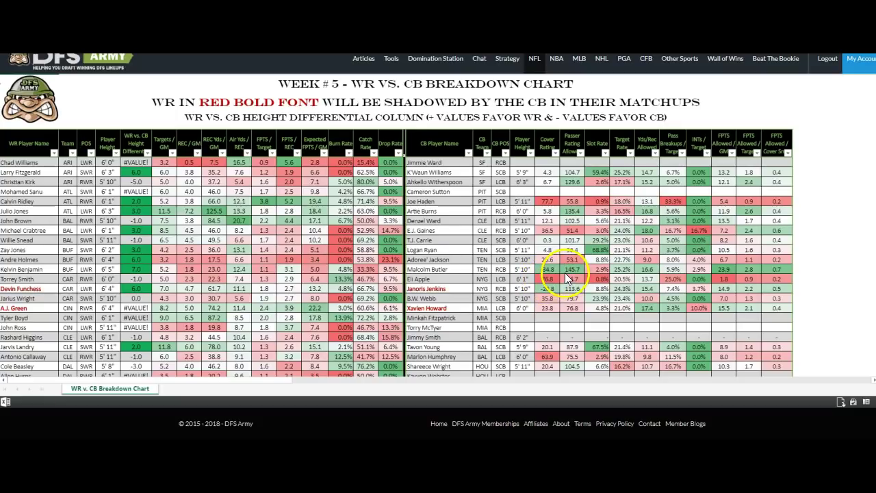
{"action": "scroll", "coordinate": [565, 272], "scroll_direction": "down", "scroll_amount": 2}
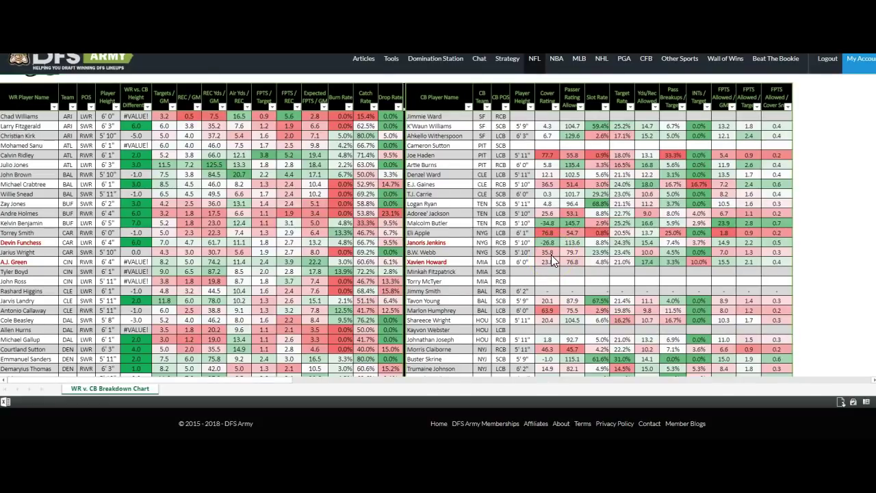
{"action": "scroll", "coordinate": [544, 293], "scroll_direction": "down", "scroll_amount": 2}
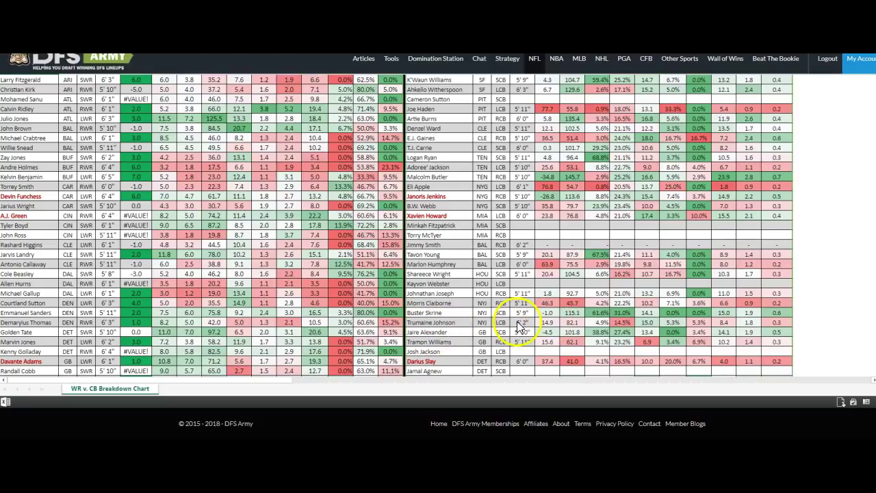
{"action": "scroll", "coordinate": [518, 327], "scroll_direction": "down", "scroll_amount": 2}
{"action": "scroll", "coordinate": [519, 321], "scroll_direction": "down", "scroll_amount": 2}
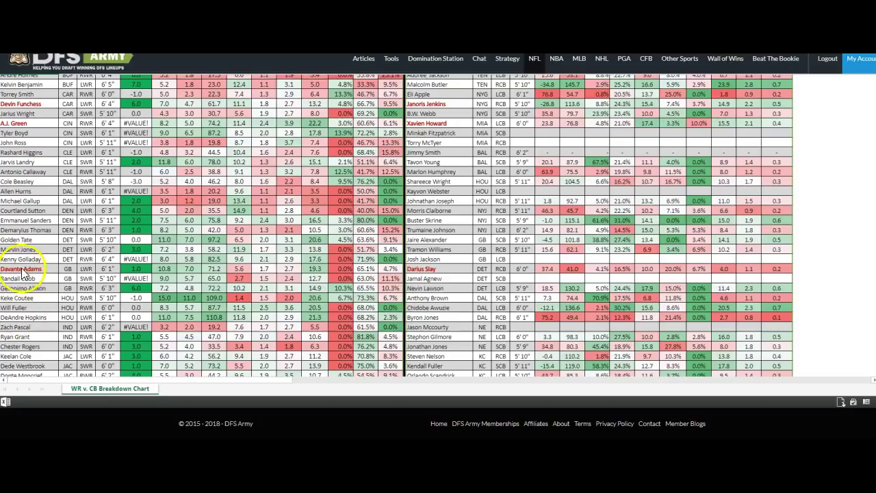
{"action": "scroll", "coordinate": [21, 233], "scroll_direction": "up", "scroll_amount": 4}
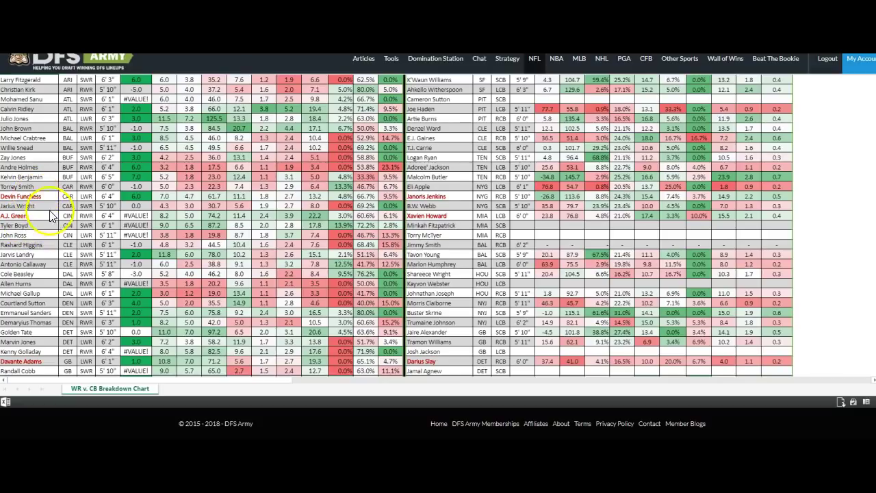
{"action": "scroll", "coordinate": [26, 320], "scroll_direction": "down", "scroll_amount": 2}
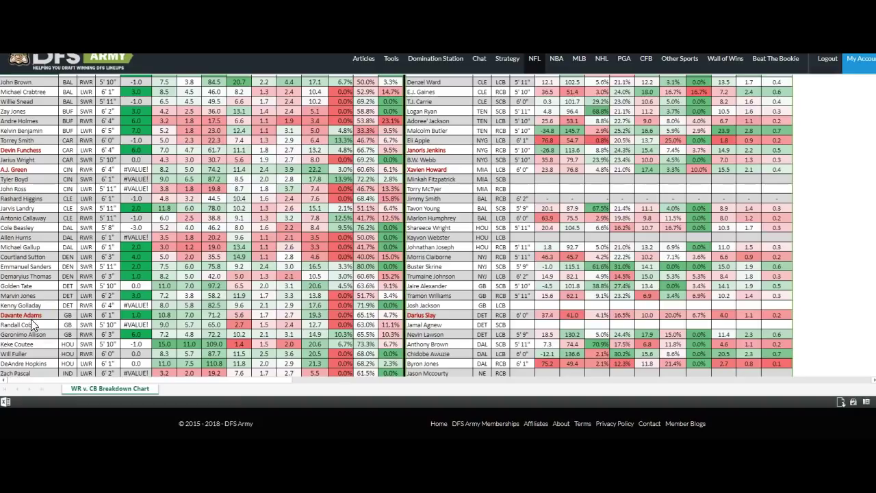
{"action": "scroll", "coordinate": [72, 280], "scroll_direction": "down", "scroll_amount": 3}
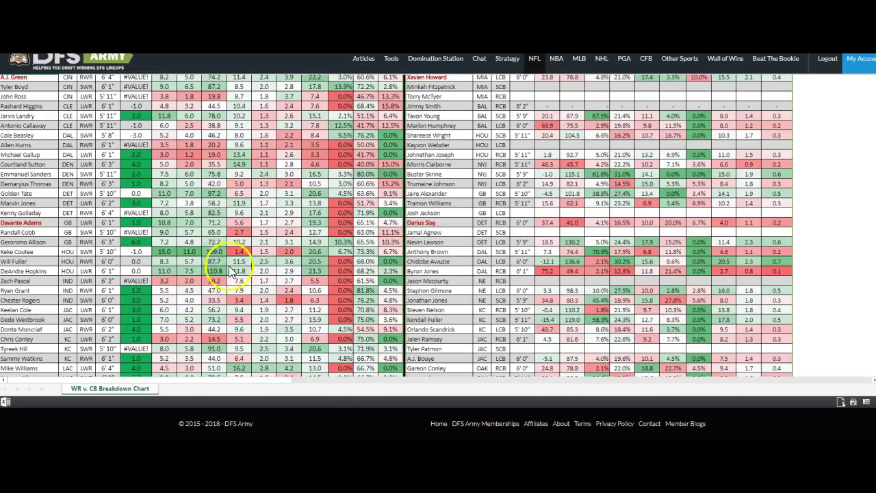
{"action": "scroll", "coordinate": [239, 267], "scroll_direction": "up", "scroll_amount": 10}
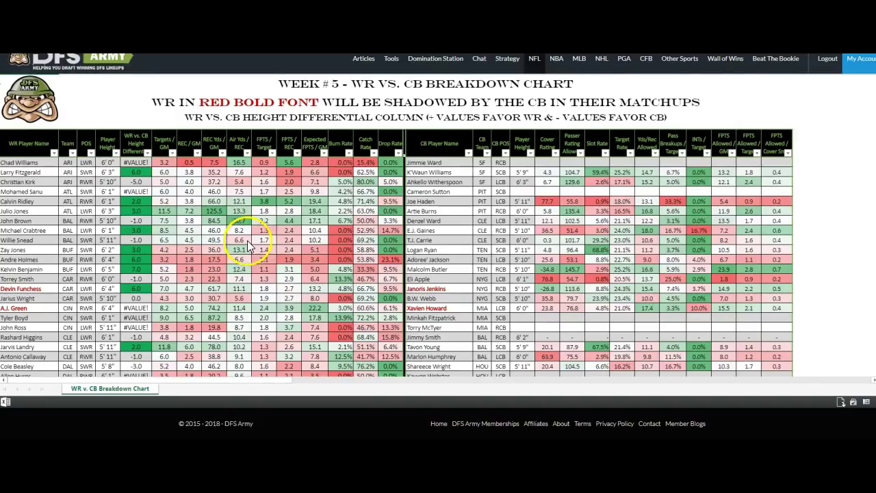
- Go through the receiver matchups in the WR v. CB Breakdown Chart from Chad Williams down to the San Francisco receivers
{"action": "scroll", "coordinate": [249, 251], "scroll_direction": "down", "scroll_amount": 1}
{"action": "scroll", "coordinate": [249, 250], "scroll_direction": "down", "scroll_amount": 1}
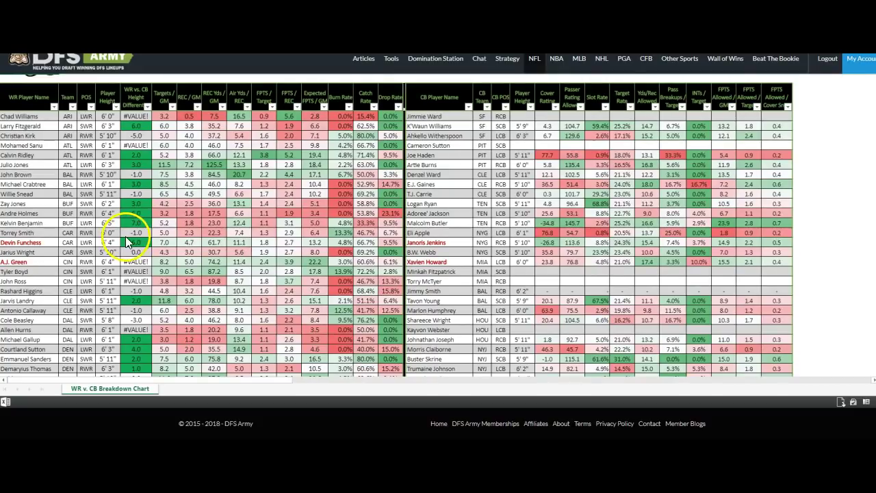
{"action": "scroll", "coordinate": [125, 236], "scroll_direction": "down", "scroll_amount": 3}
{"action": "scroll", "coordinate": [126, 238], "scroll_direction": "down", "scroll_amount": 7}
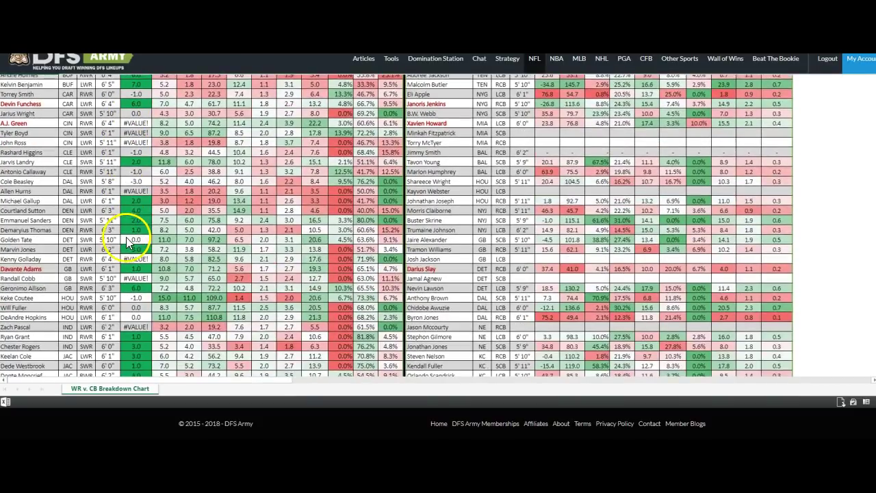
{"action": "scroll", "coordinate": [131, 241], "scroll_direction": "down", "scroll_amount": 3}
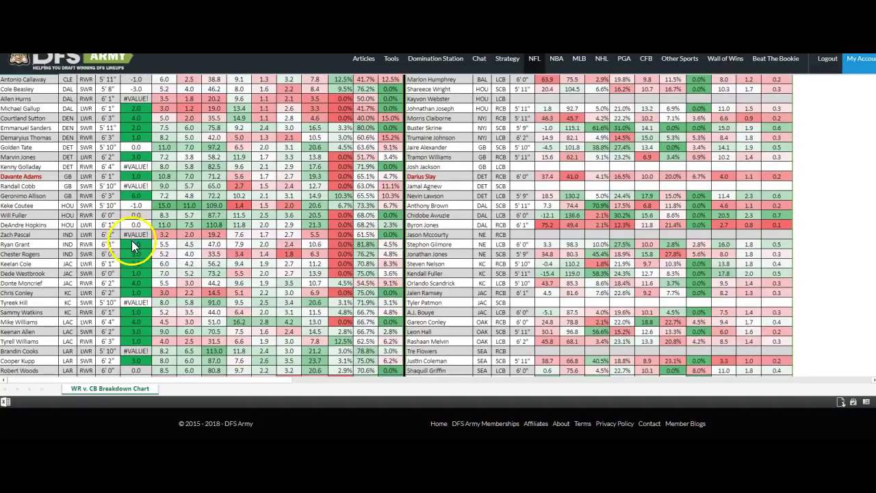
{"action": "scroll", "coordinate": [133, 240], "scroll_direction": "down", "scroll_amount": 3}
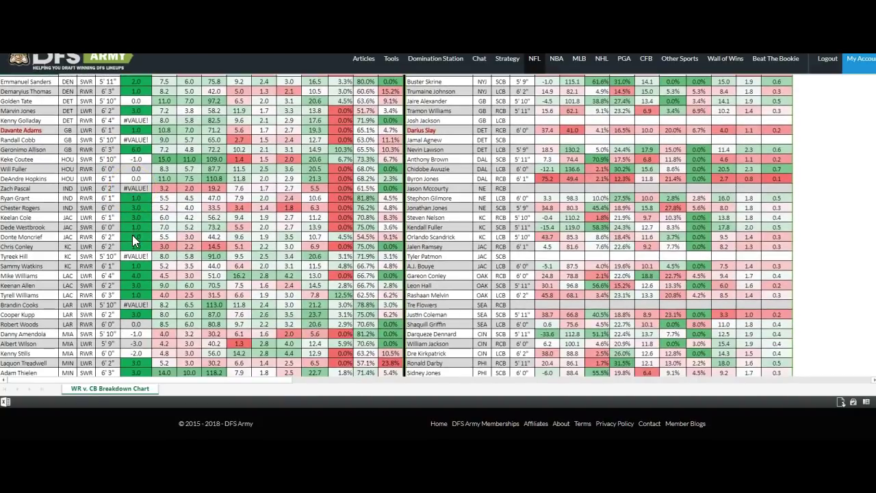
{"action": "scroll", "coordinate": [132, 234], "scroll_direction": "down", "scroll_amount": 3}
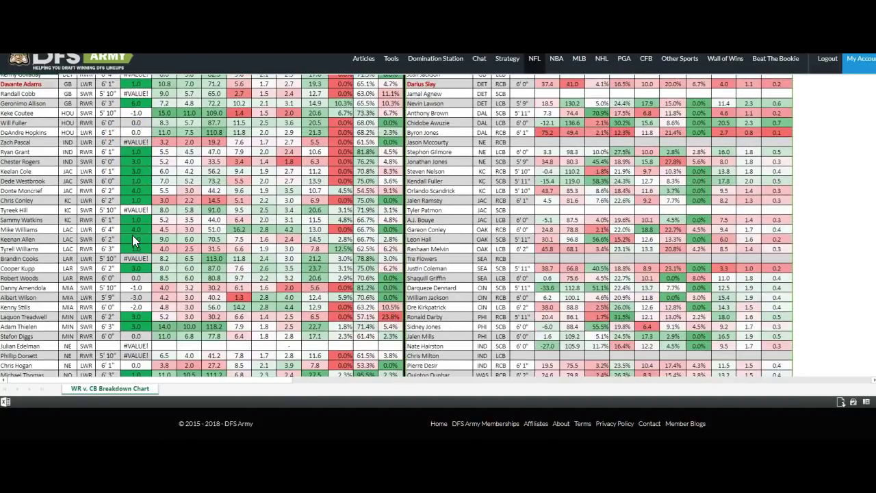
{"action": "scroll", "coordinate": [132, 234], "scroll_direction": "down", "scroll_amount": 5}
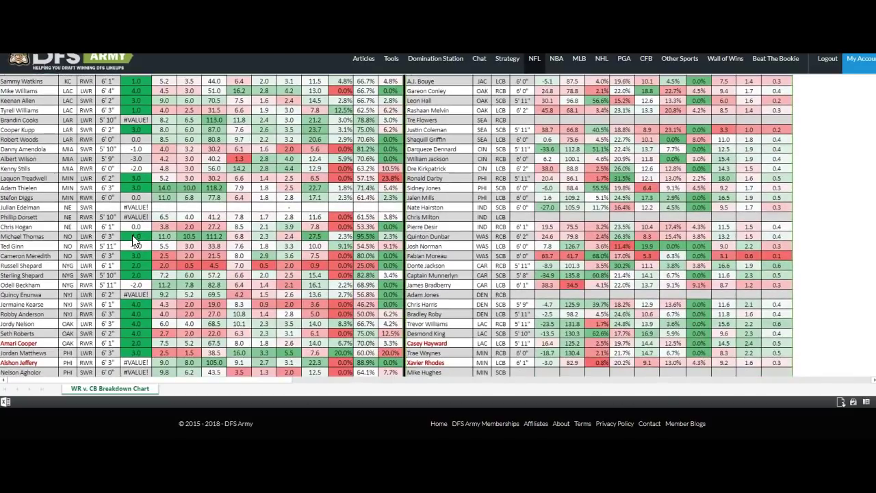
{"action": "scroll", "coordinate": [149, 264], "scroll_direction": "down", "scroll_amount": 3}
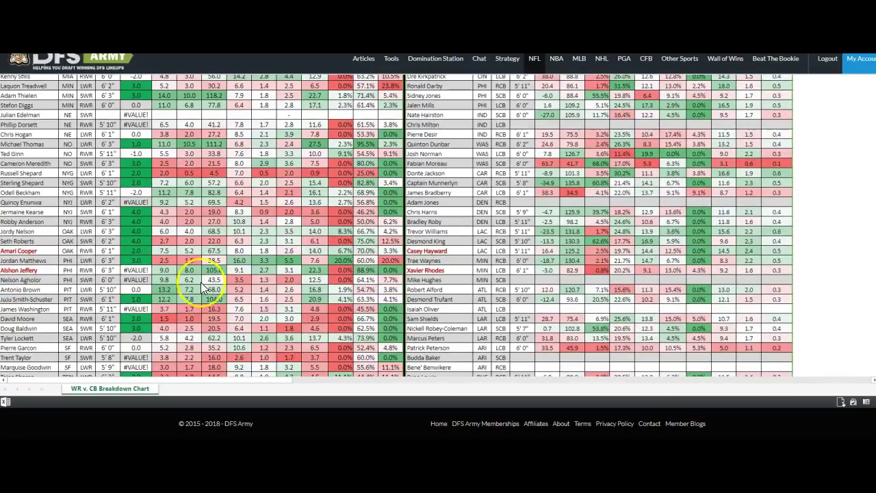
{"action": "scroll", "coordinate": [498, 241], "scroll_direction": "down", "scroll_amount": 3}
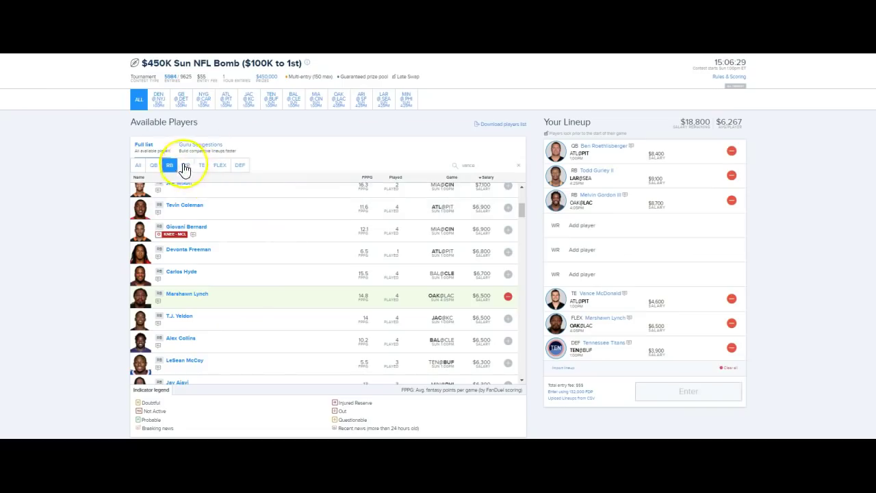
- Filter the available FanDuel players to wide receivers, check Jordy Nelson's game log and add him to the lineup
{"action": "scroll", "coordinate": [331, 250], "scroll_direction": "down", "scroll_amount": 8}
{"action": "left_click", "coordinate": [185, 164]}
{"action": "scroll", "coordinate": [397, 288], "scroll_direction": "up", "scroll_amount": 4}
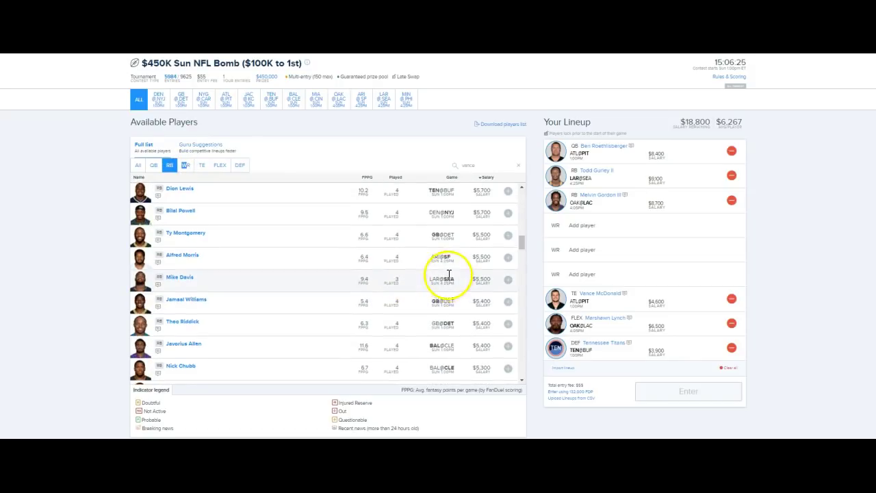
{"action": "left_click", "coordinate": [185, 165]}
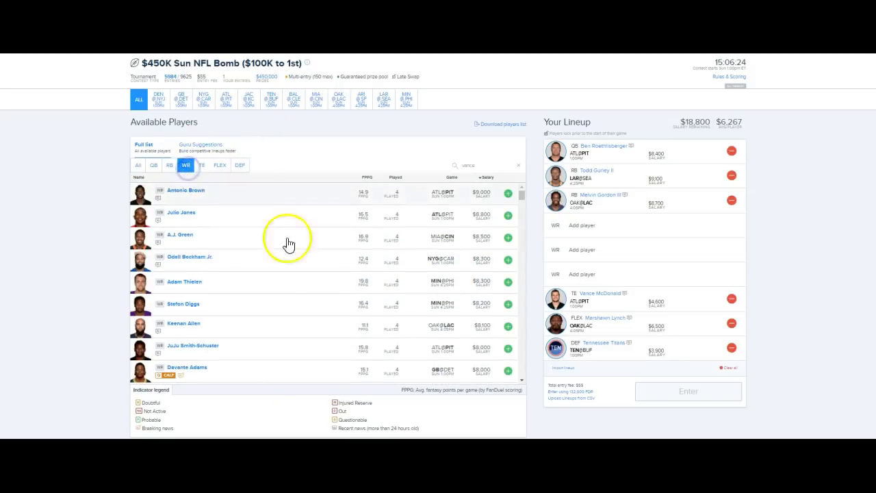
{"action": "scroll", "coordinate": [429, 267], "scroll_direction": "down", "scroll_amount": 10}
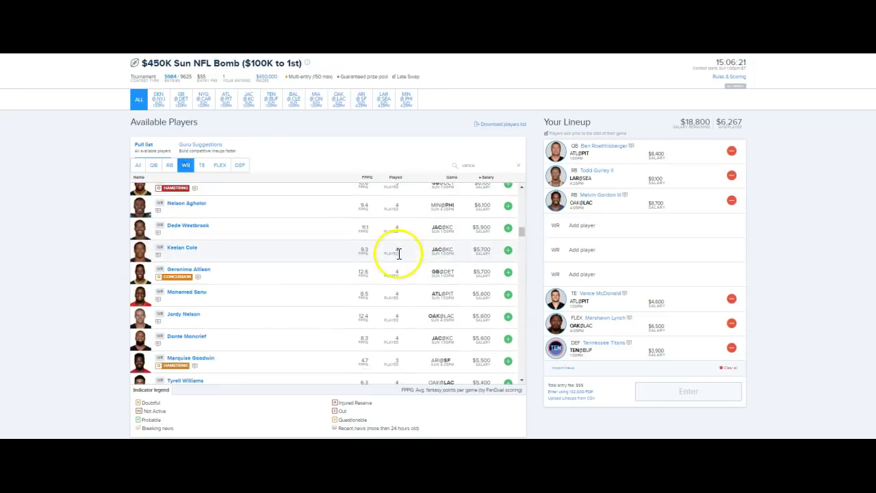
{"action": "left_click", "coordinate": [188, 313]}
{"action": "left_click", "coordinate": [278, 111]}
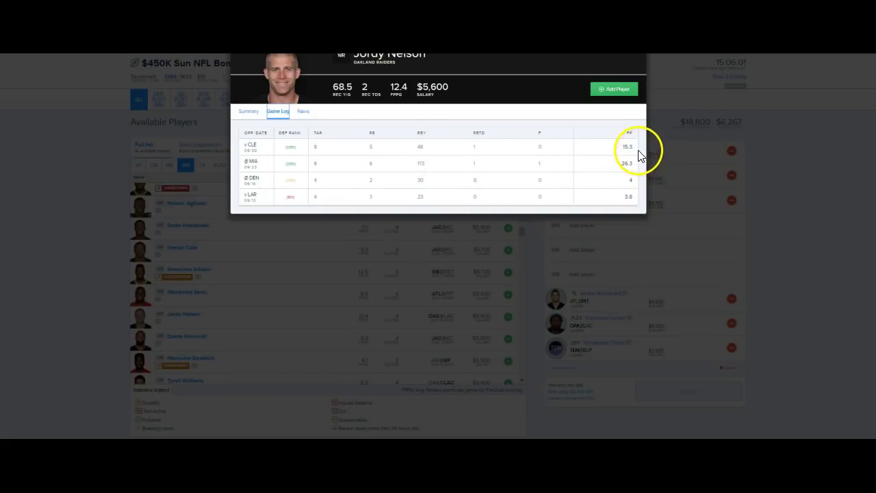
{"action": "left_click", "coordinate": [615, 88]}
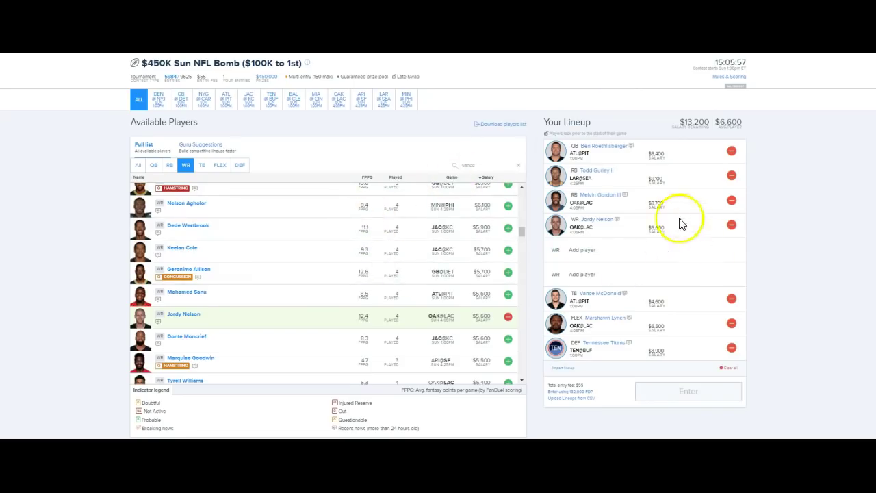
- Check Nelson Agholor's game log on his player card, then close the card
{"action": "left_click", "coordinate": [198, 212]}
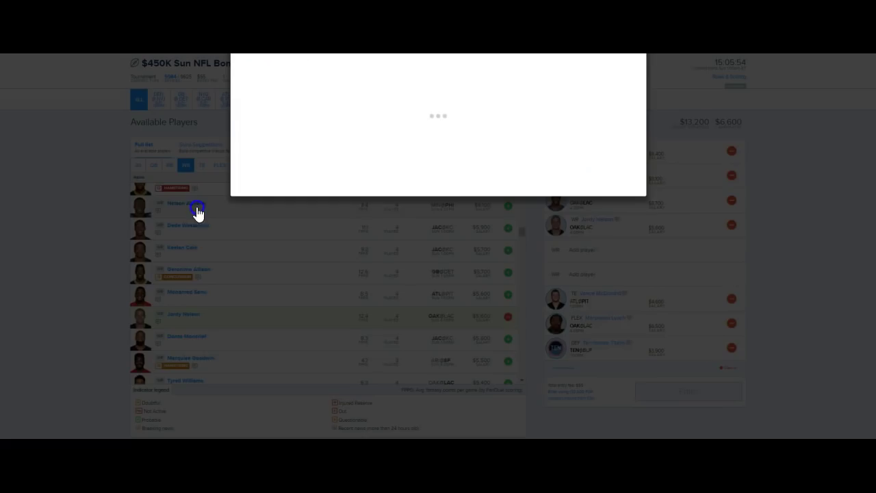
{"action": "left_click", "coordinate": [280, 113]}
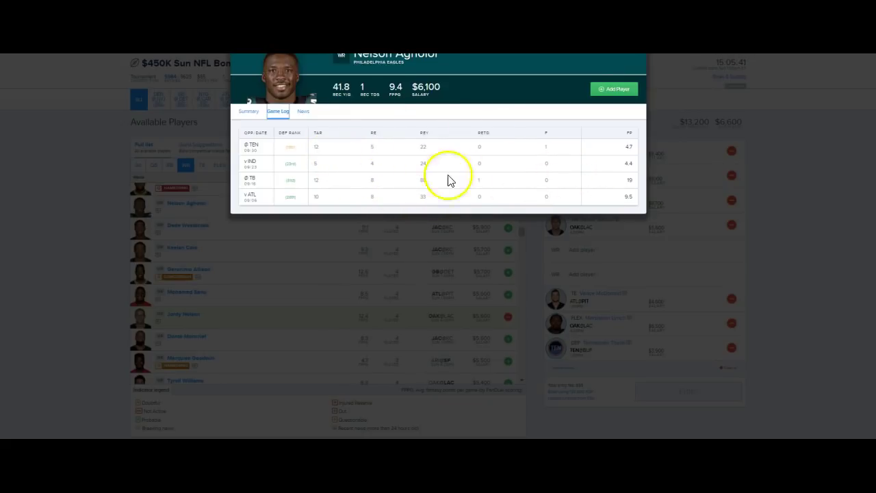
{"action": "left_click", "coordinate": [358, 254]}
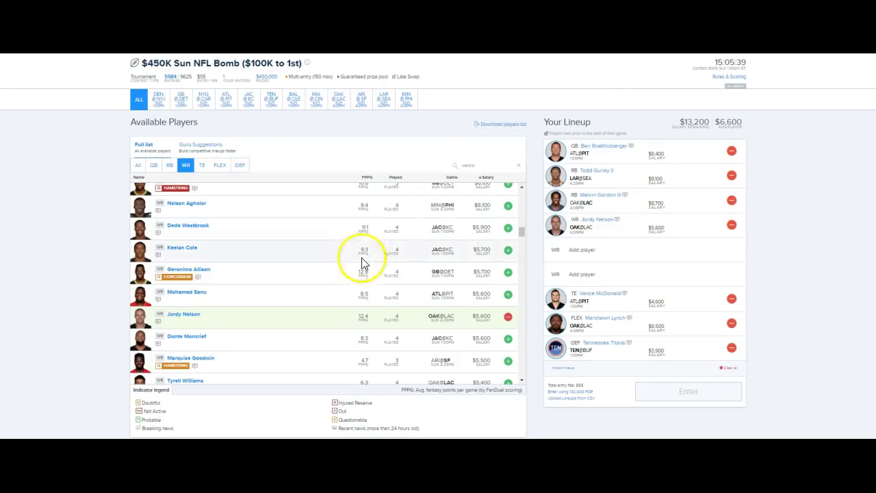
- Find Kenny Golladay among the wide receivers, check his game log and add him to the lineup
{"action": "scroll", "coordinate": [354, 273], "scroll_direction": "up", "scroll_amount": 1}
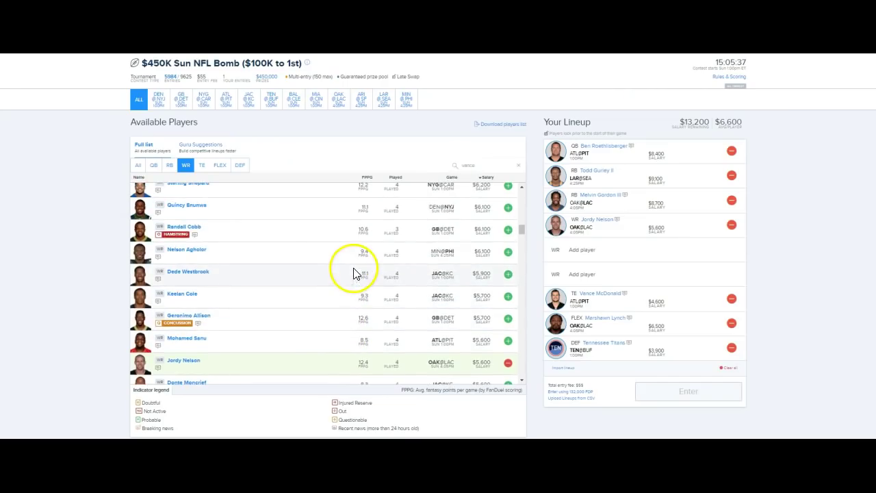
{"action": "scroll", "coordinate": [243, 255], "scroll_direction": "up", "scroll_amount": 1}
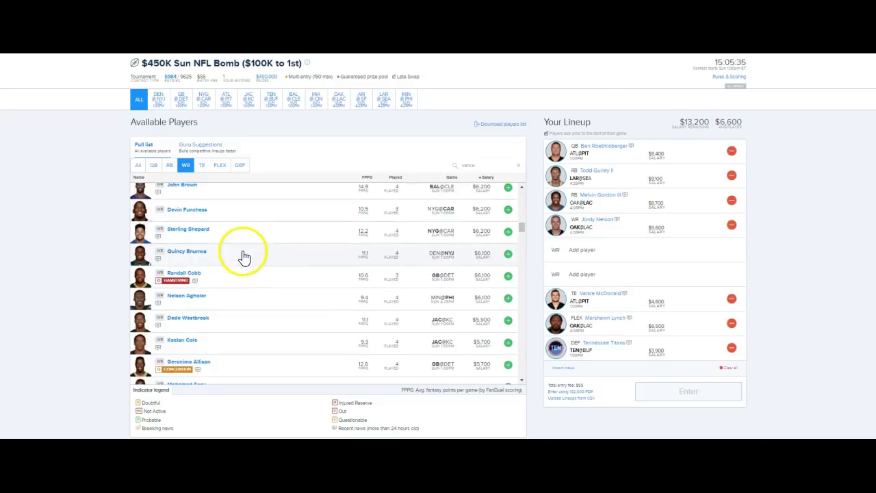
{"action": "scroll", "coordinate": [243, 256], "scroll_direction": "up", "scroll_amount": 1}
{"action": "scroll", "coordinate": [205, 273], "scroll_direction": "up", "scroll_amount": 1}
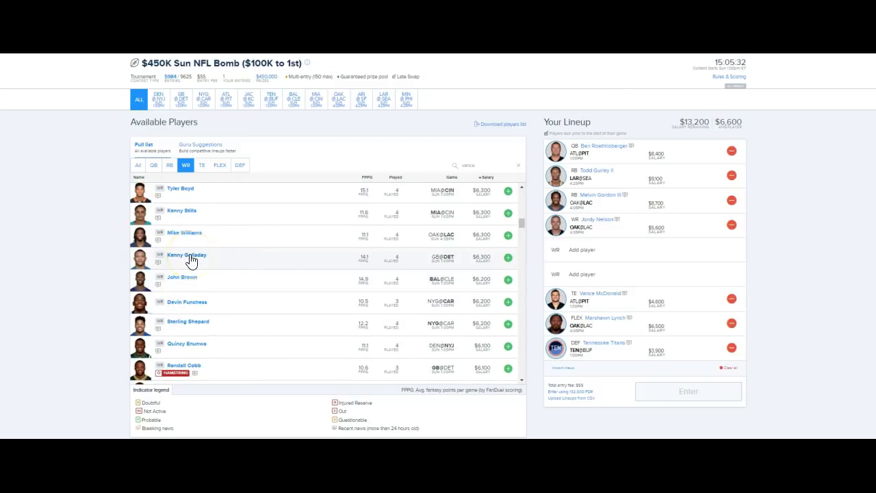
{"action": "left_click", "coordinate": [191, 255]}
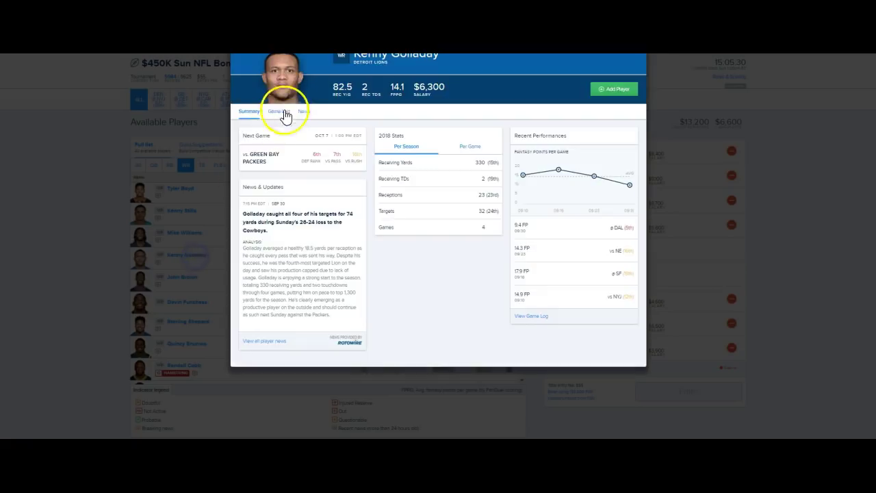
{"action": "left_click", "coordinate": [284, 115]}
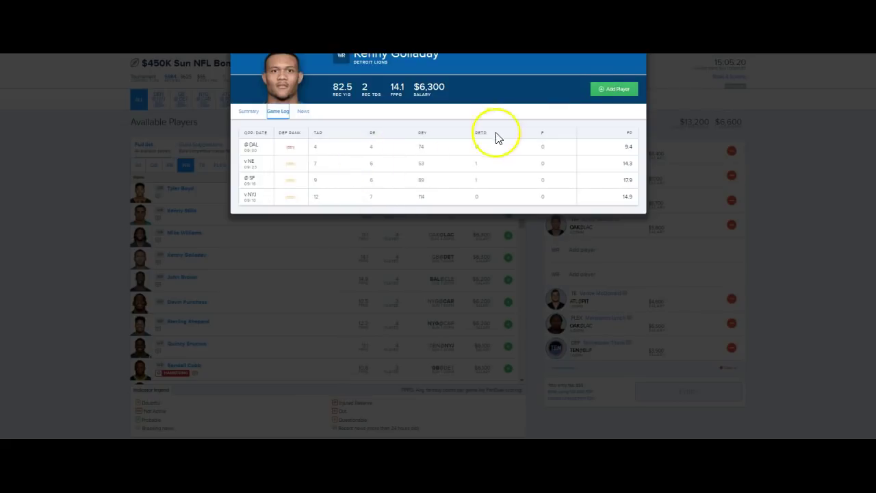
{"action": "left_click", "coordinate": [612, 90]}
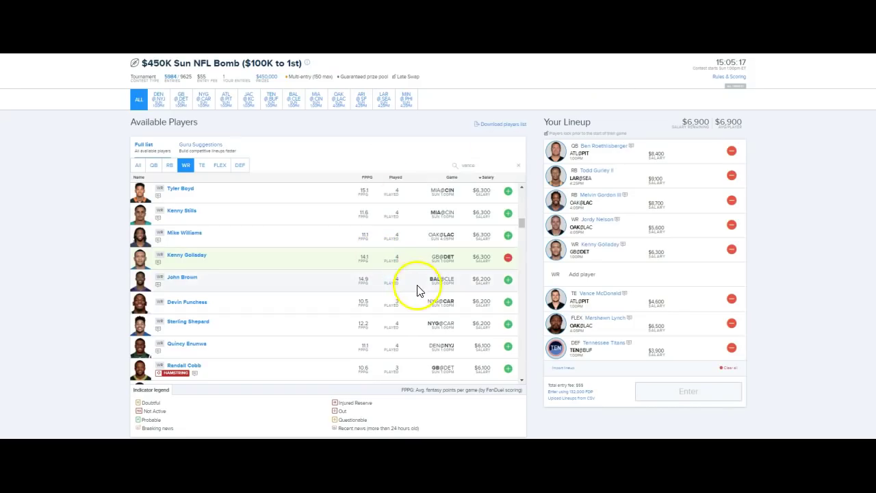
- Add Tyler Boyd as the third wide receiver and remove Marshawn Lynch from the FLEX spot
{"action": "scroll", "coordinate": [381, 286], "scroll_direction": "up", "scroll_amount": 1}
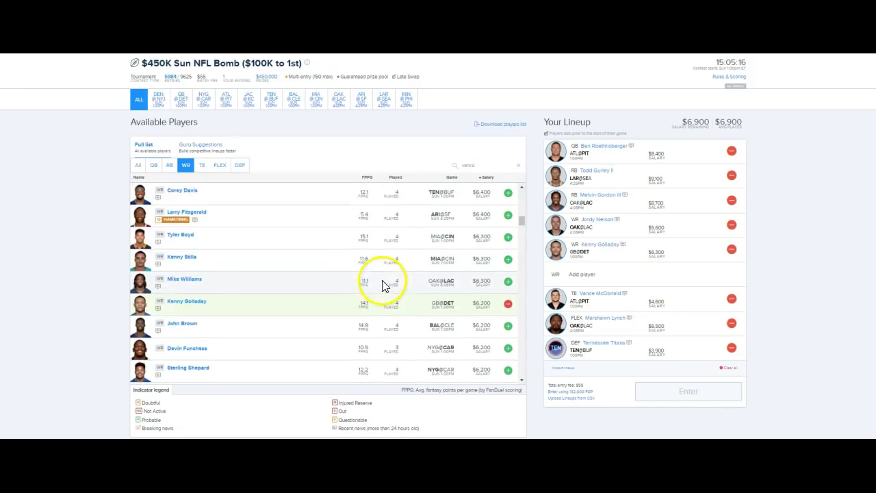
{"action": "left_click", "coordinate": [508, 237]}
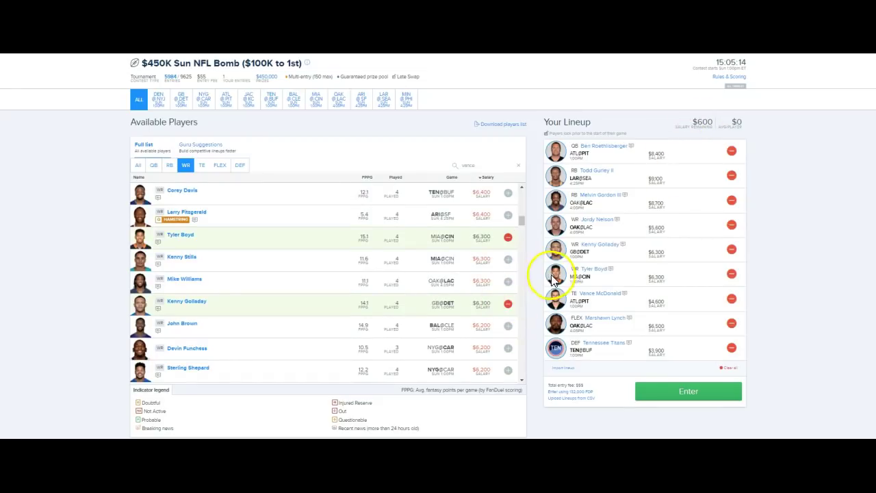
{"action": "left_click", "coordinate": [731, 323]}
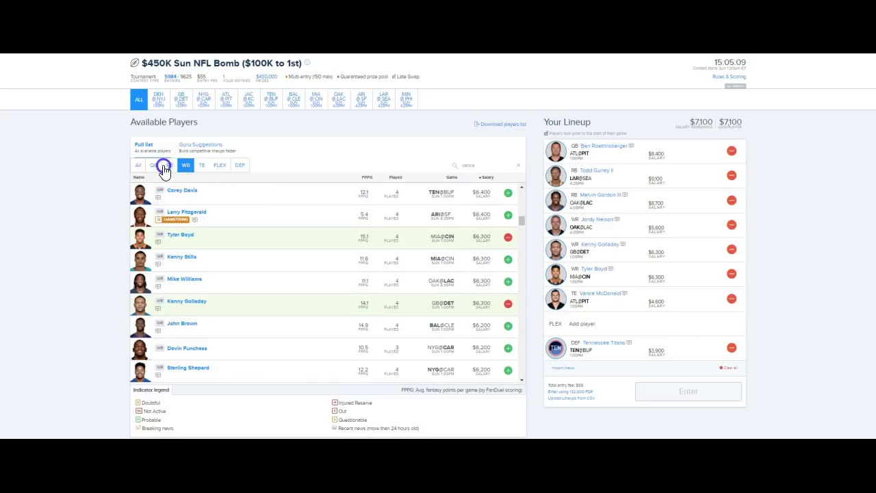
- Filter the available players to running backs and add Joe Mixon to the FLEX spot
{"action": "left_click", "coordinate": [169, 165]}
{"action": "scroll", "coordinate": [424, 272], "scroll_direction": "down", "scroll_amount": 3}
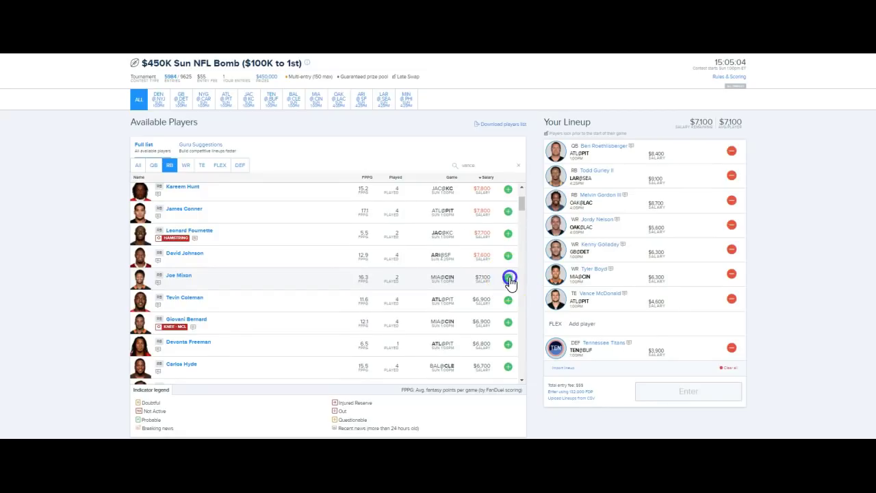
{"action": "left_click", "coordinate": [509, 279]}
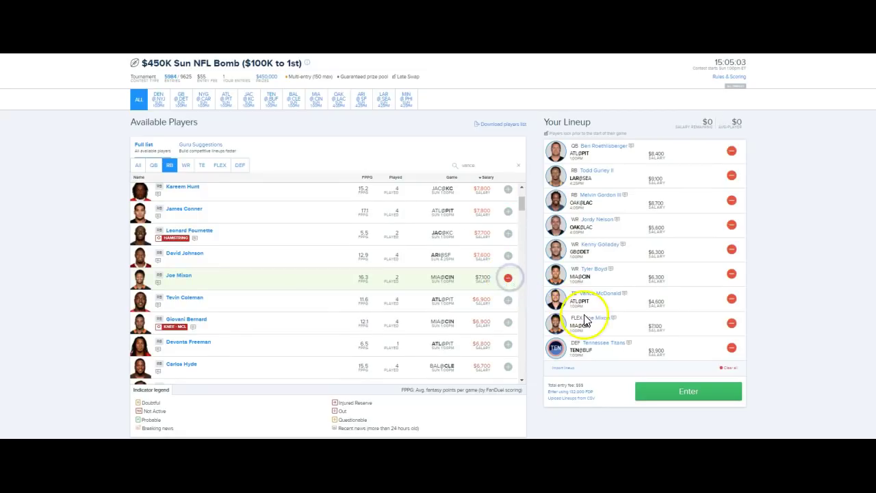
{"action": "left_click", "coordinate": [731, 323]}
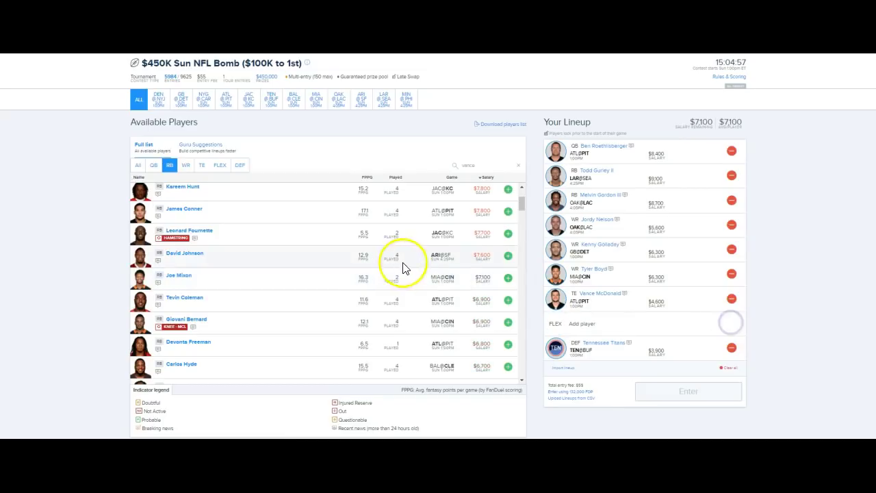
{"action": "scroll", "coordinate": [404, 266], "scroll_direction": "down", "scroll_amount": 3}
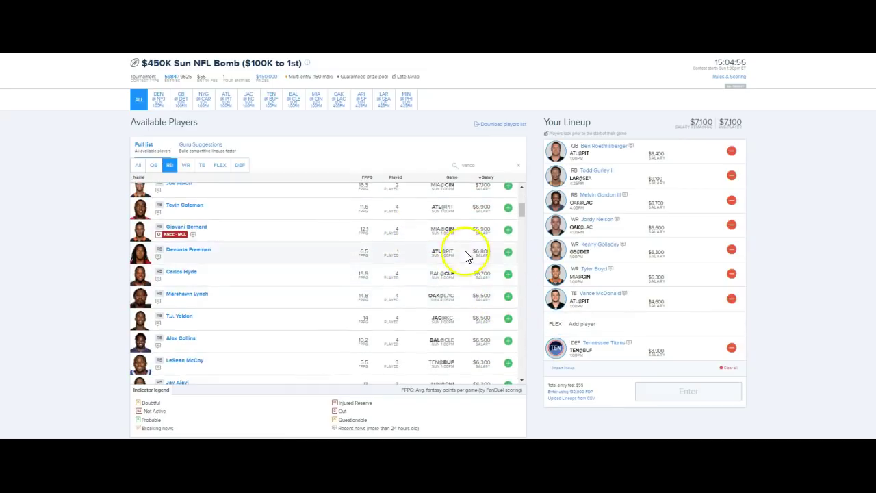
{"action": "scroll", "coordinate": [513, 295], "scroll_direction": "up", "scroll_amount": 3}
{"action": "left_click", "coordinate": [509, 281]}
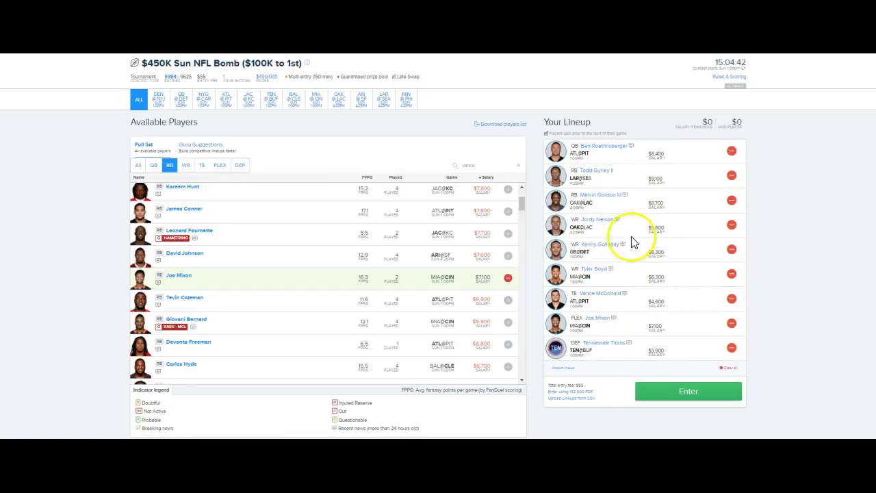
- Submit the lineup to the $450K Sun NFL Bomb, dismiss the offer of more contests and duplicate the entry
{"action": "left_click", "coordinate": [688, 390]}
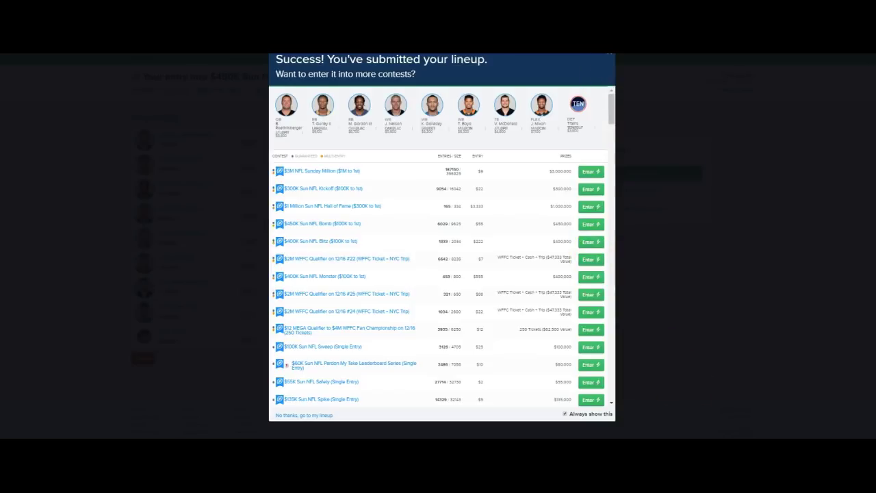
{"action": "left_click", "coordinate": [608, 60]}
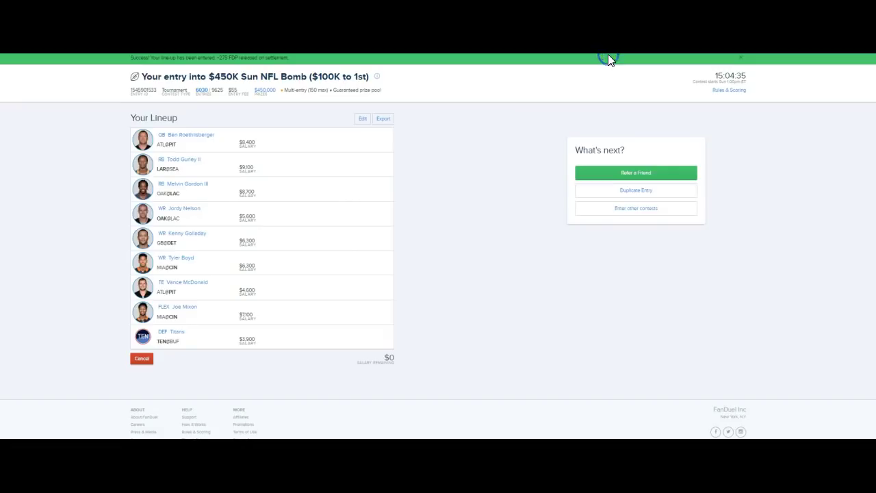
{"action": "left_click", "coordinate": [635, 198]}
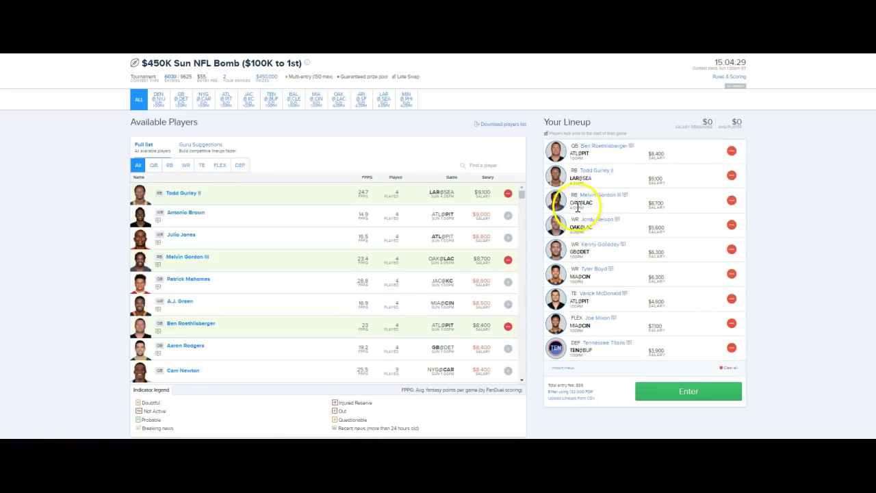
- Replace Joe Mixon in the FLEX spot with Marshawn Lynch by searching for "lynch"
{"action": "left_click", "coordinate": [731, 323]}
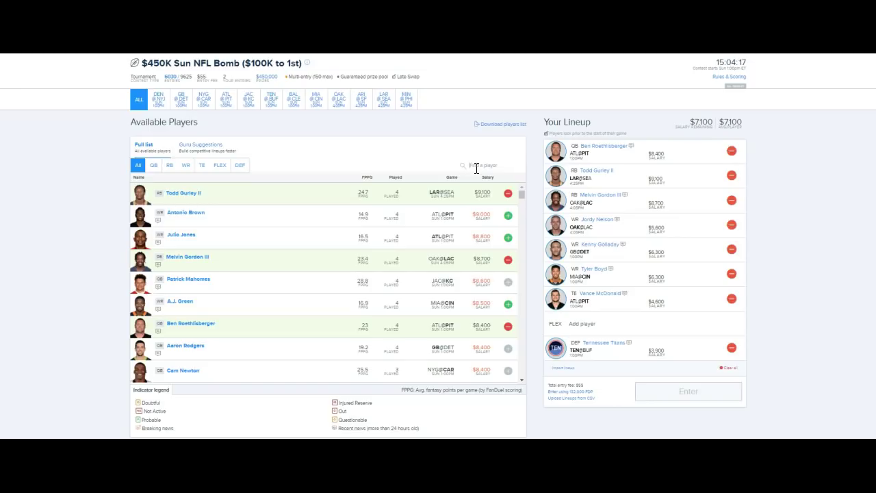
{"action": "type", "text": "lynch"}
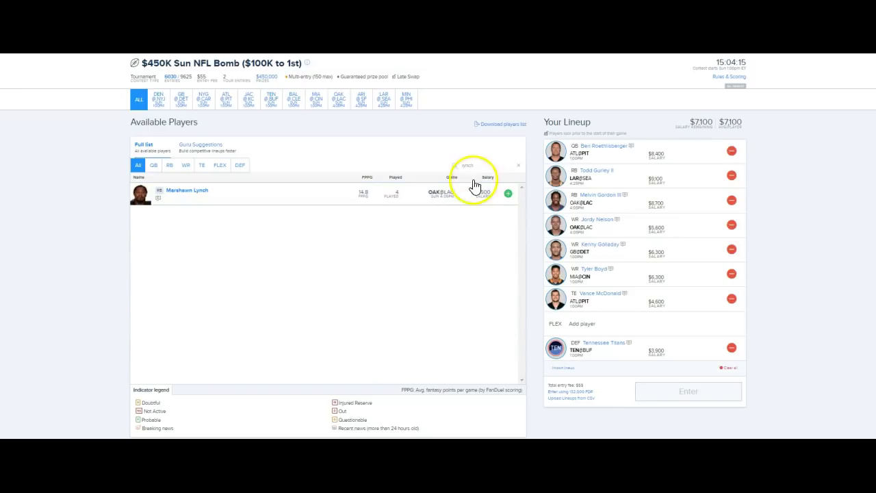
{"action": "left_click", "coordinate": [508, 196]}
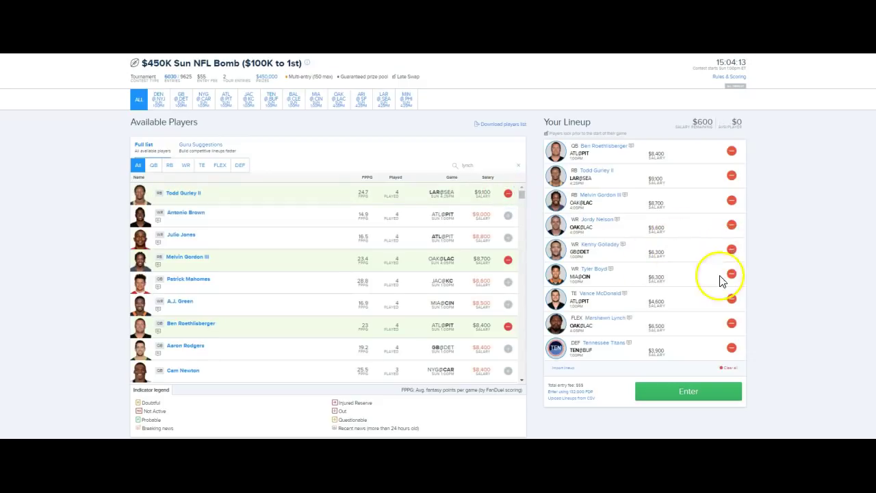
- Remove Jordy Nelson from the lineup and look through the available wide receivers for a replacement
{"action": "left_click", "coordinate": [735, 231]}
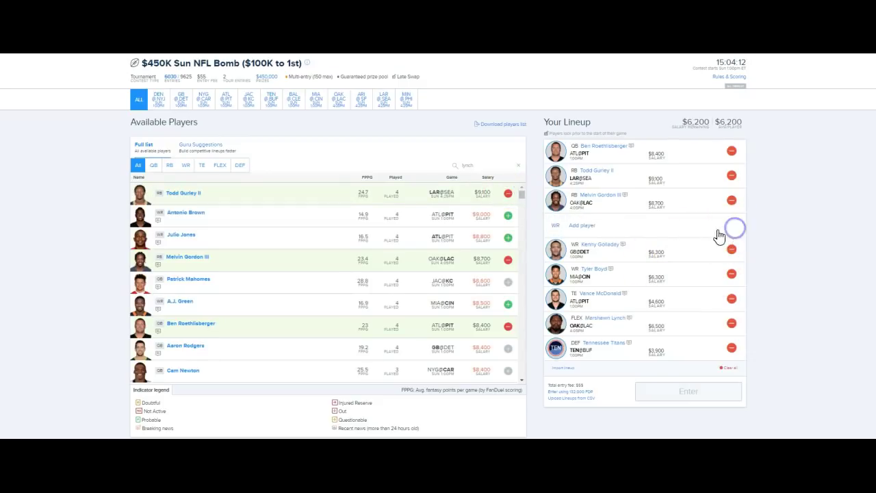
{"action": "left_click", "coordinate": [186, 165]}
{"action": "scroll", "coordinate": [397, 290], "scroll_direction": "down", "scroll_amount": 10}
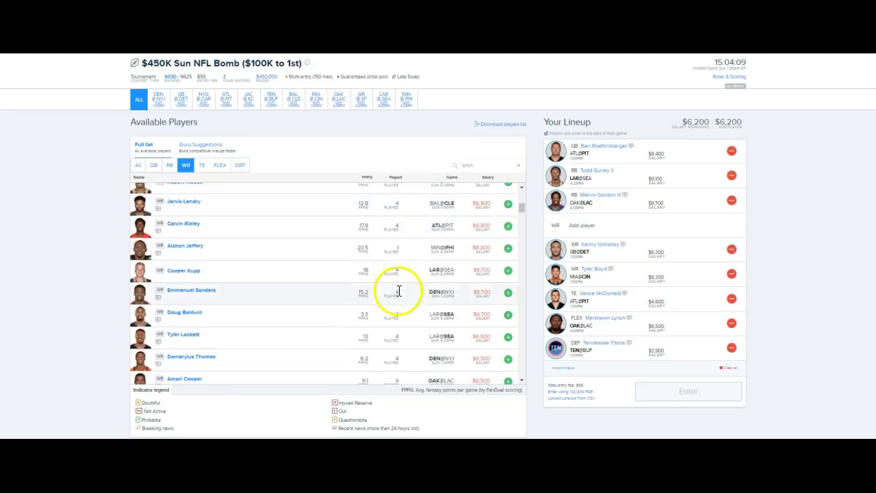
{"action": "scroll", "coordinate": [397, 290], "scroll_direction": "down", "scroll_amount": 4}
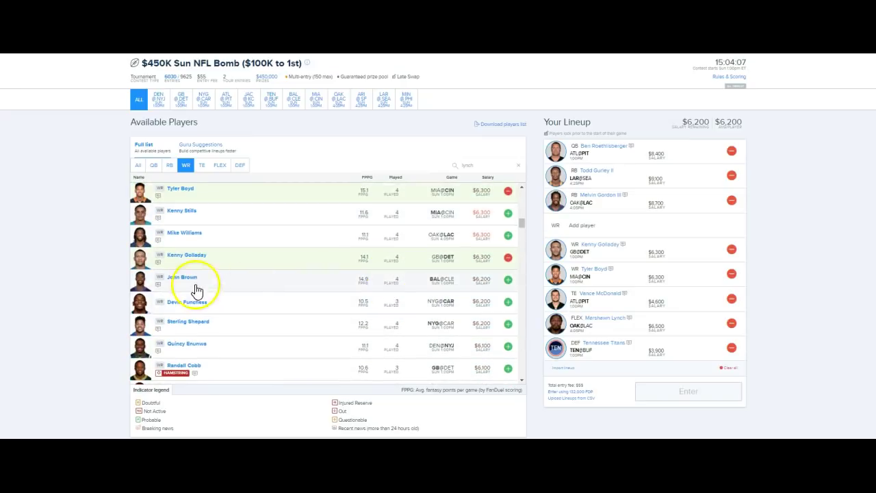
{"action": "scroll", "coordinate": [243, 321], "scroll_direction": "down", "scroll_amount": 3}
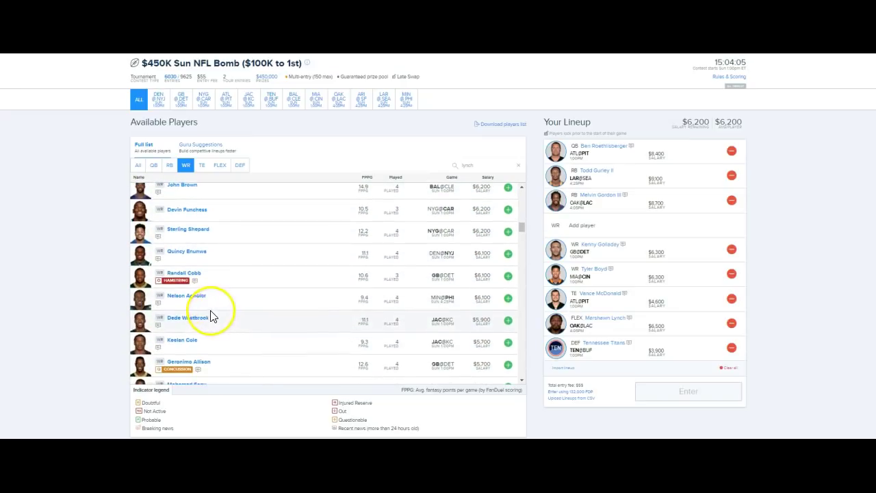
{"action": "scroll", "coordinate": [211, 322], "scroll_direction": "down", "scroll_amount": 4}
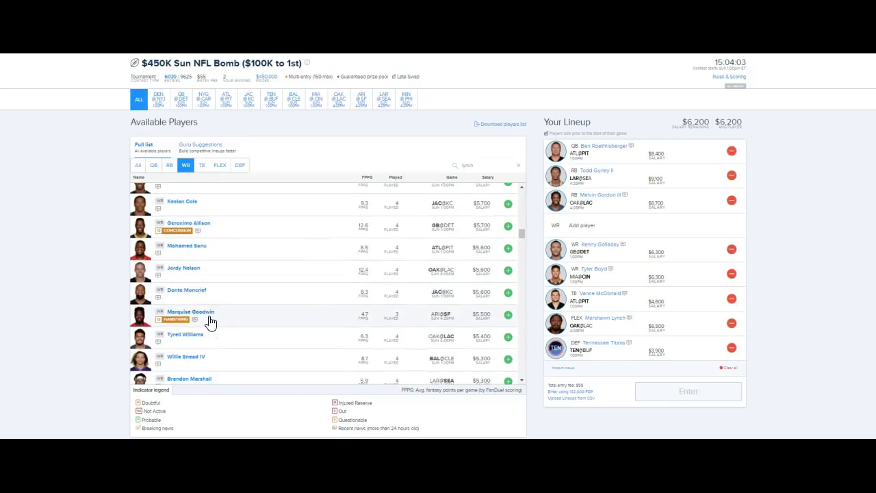
{"action": "scroll", "coordinate": [505, 280], "scroll_direction": "up", "scroll_amount": 2}
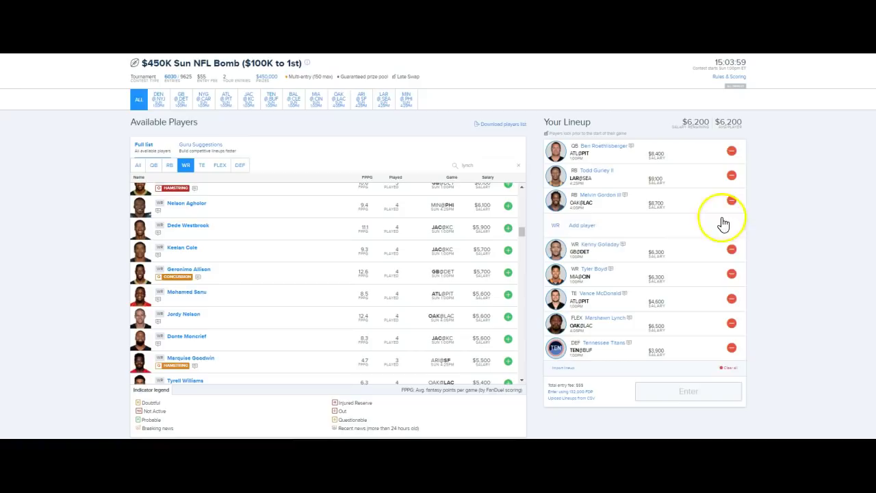
- Replace Marshawn Lynch in the FLEX spot with Latavius Murray by searching for "lat"
{"action": "left_click", "coordinate": [731, 323]}
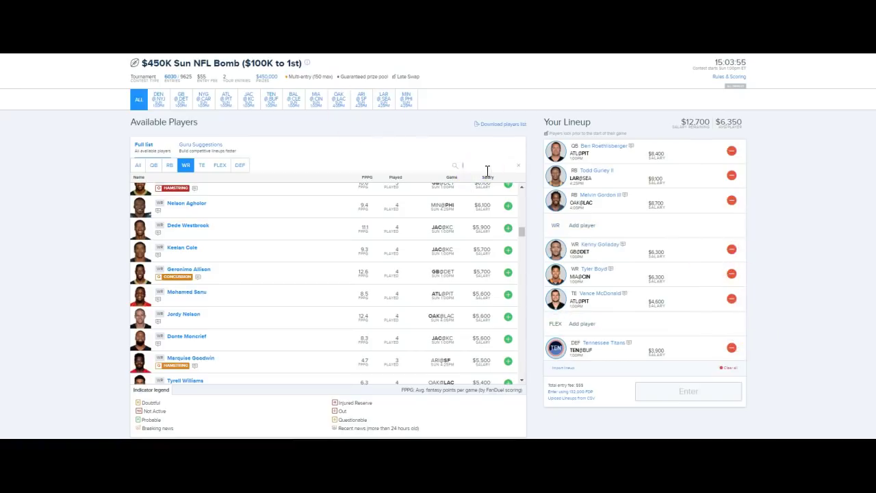
{"action": "type", "text": "lat"}
{"action": "left_click", "coordinate": [508, 193]}
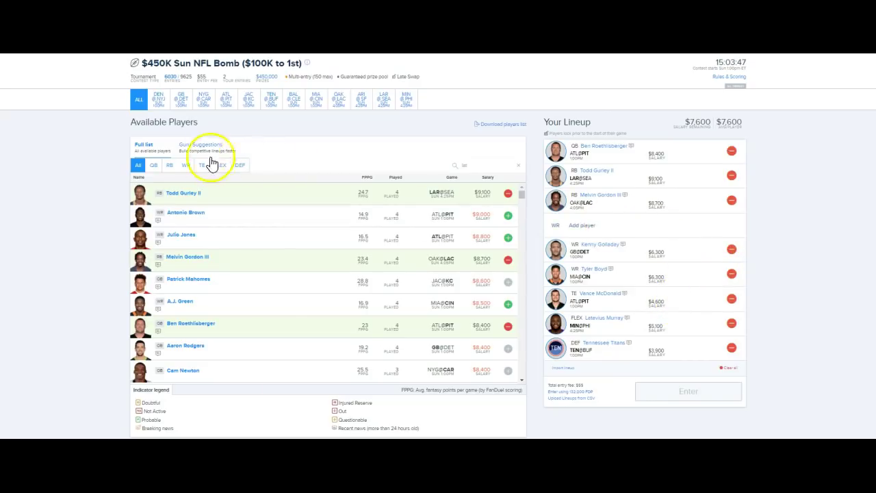
- Remove Kenny Golladay from the lineup and add Antonio Brown from the wide receivers
{"action": "left_click", "coordinate": [185, 164]}
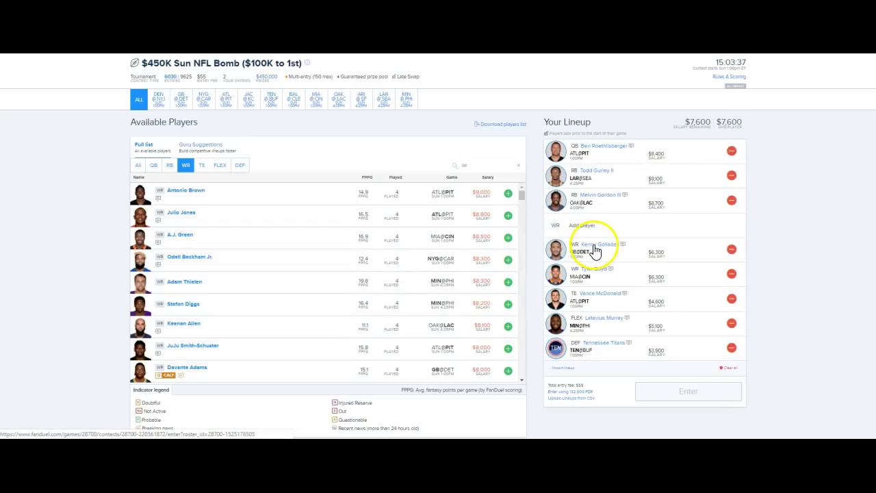
{"action": "left_click", "coordinate": [732, 249]}
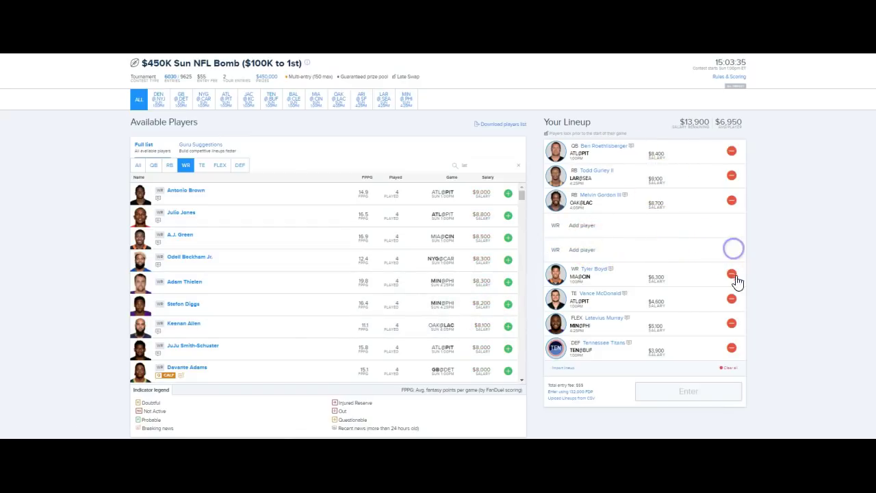
{"action": "left_click", "coordinate": [506, 197]}
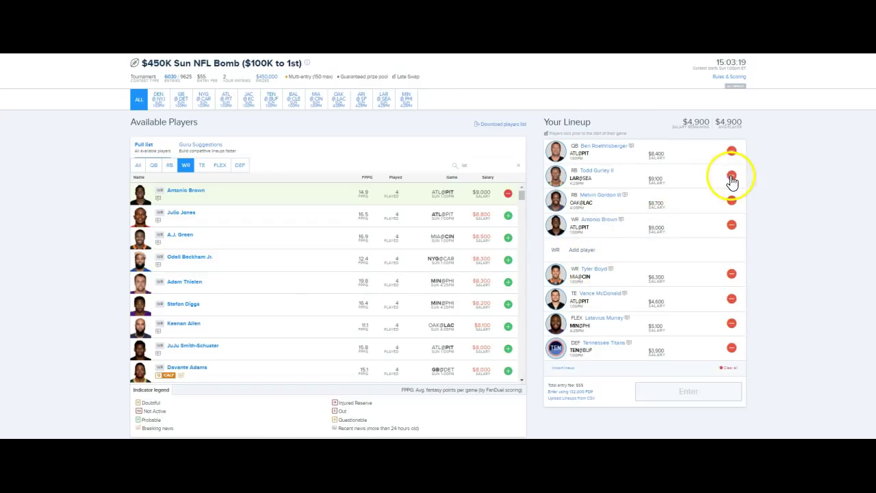
- Replace Melvin Gordon III with David Johnson as the second running back
{"action": "left_click", "coordinate": [732, 200]}
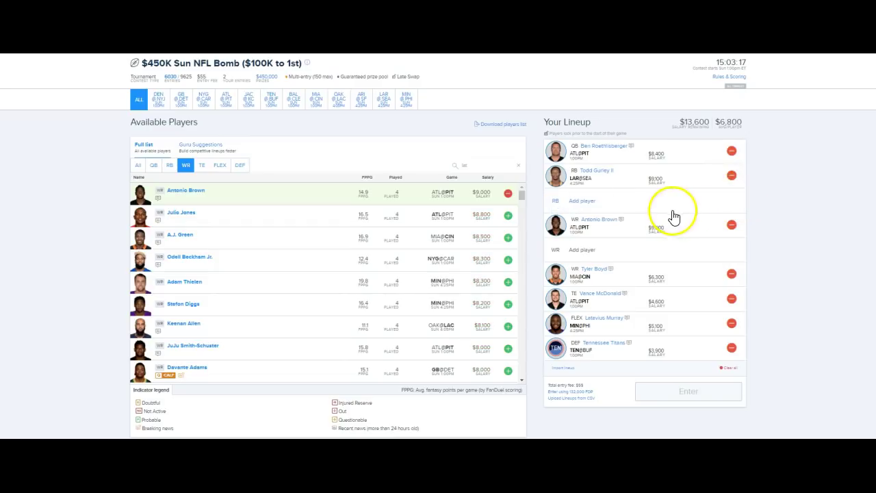
{"action": "left_click", "coordinate": [169, 165]}
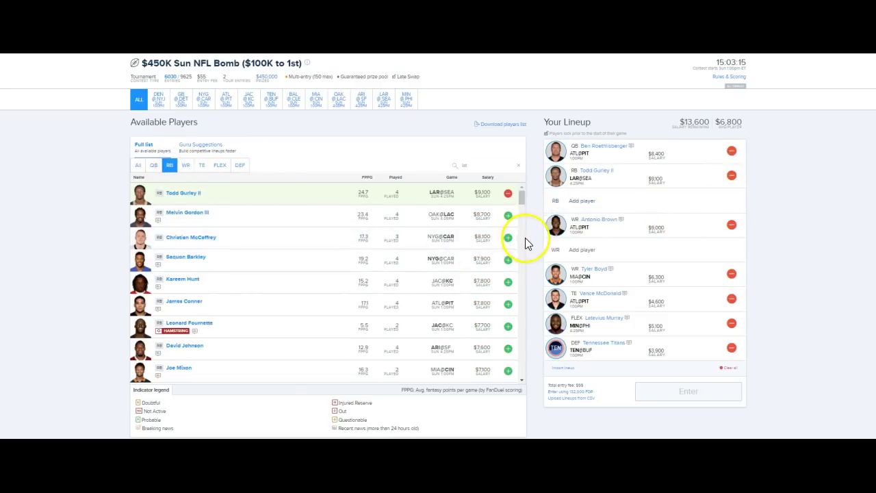
{"action": "scroll", "coordinate": [470, 290], "scroll_direction": "down", "scroll_amount": 3}
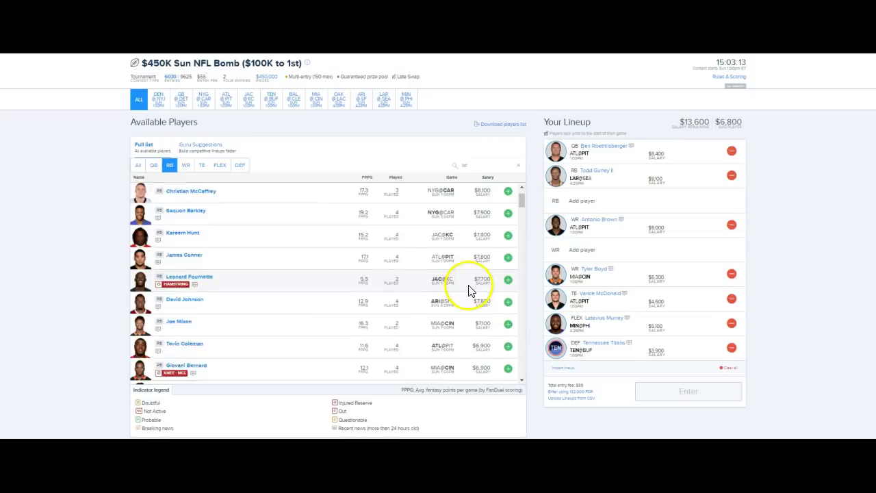
{"action": "left_click", "coordinate": [507, 258]}
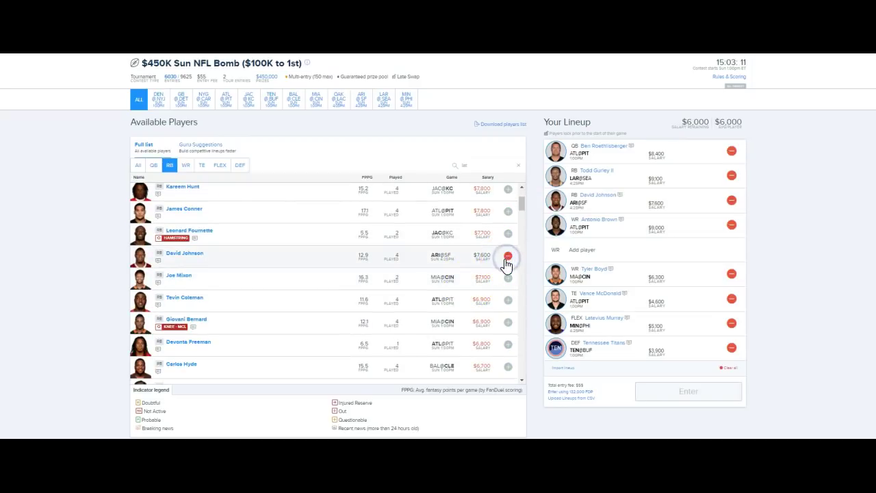
- Look through the remaining running backs and wide receivers, and add Kenny Golladay to the open WR spot
{"action": "scroll", "coordinate": [463, 253], "scroll_direction": "down", "scroll_amount": 6}
{"action": "scroll", "coordinate": [463, 258], "scroll_direction": "up", "scroll_amount": 3}
{"action": "scroll", "coordinate": [464, 254], "scroll_direction": "up", "scroll_amount": 3}
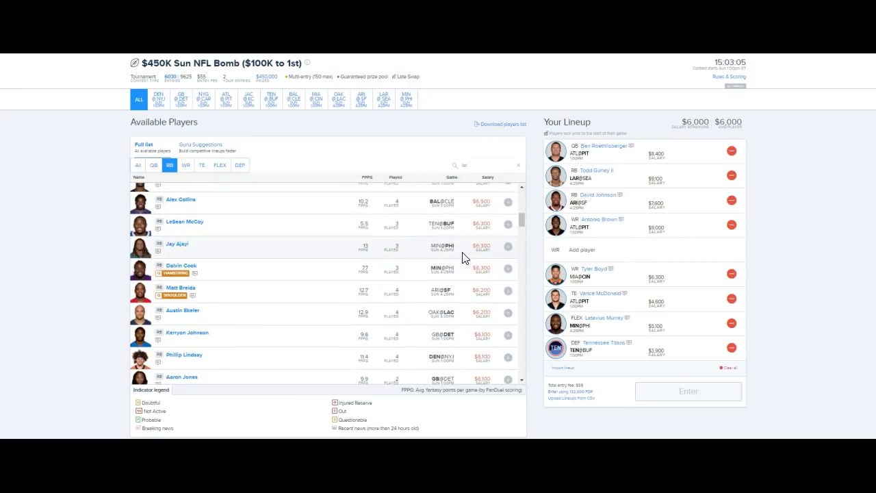
{"action": "left_click", "coordinate": [271, 198]}
{"action": "left_click", "coordinate": [186, 165]}
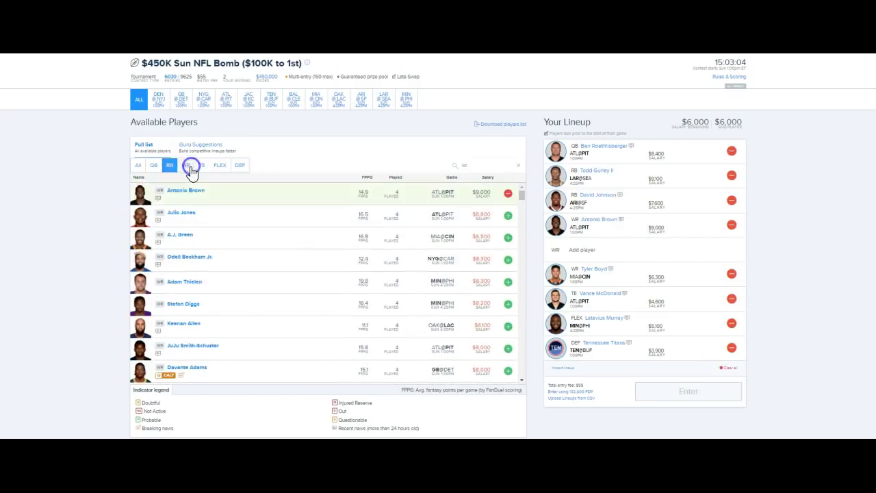
{"action": "scroll", "coordinate": [435, 281], "scroll_direction": "down", "scroll_amount": 3}
{"action": "scroll", "coordinate": [433, 277], "scroll_direction": "down", "scroll_amount": 5}
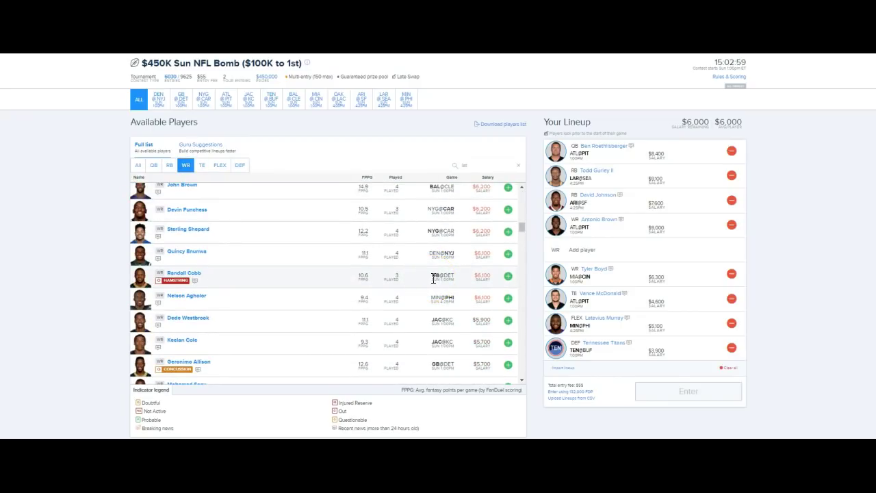
{"action": "scroll", "coordinate": [432, 277], "scroll_direction": "up", "scroll_amount": 4}
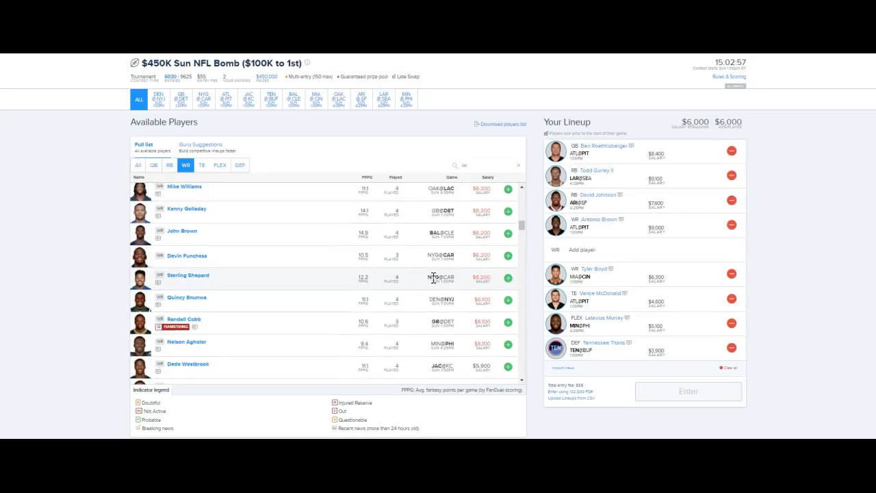
{"action": "left_click", "coordinate": [510, 258]}
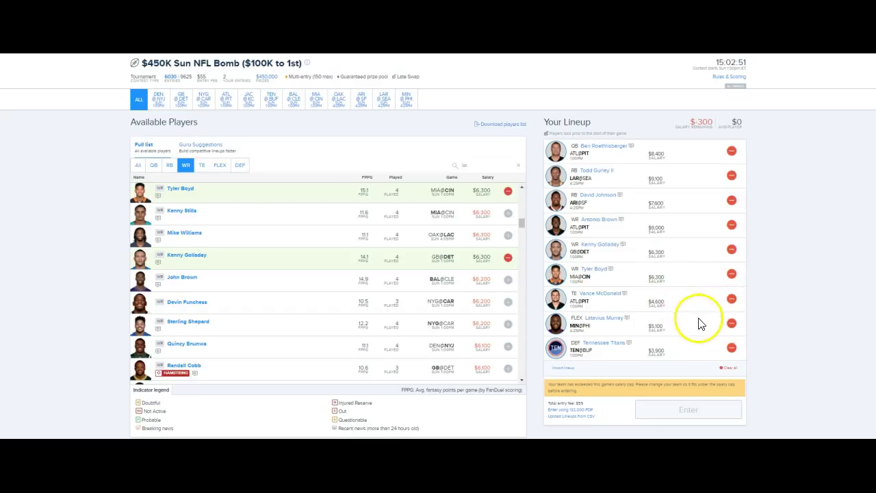
- Replace Todd Gurley II with Melvin Gordon III at running back to get under the salary cap
{"action": "left_click", "coordinate": [734, 176]}
{"action": "left_click", "coordinate": [170, 165]}
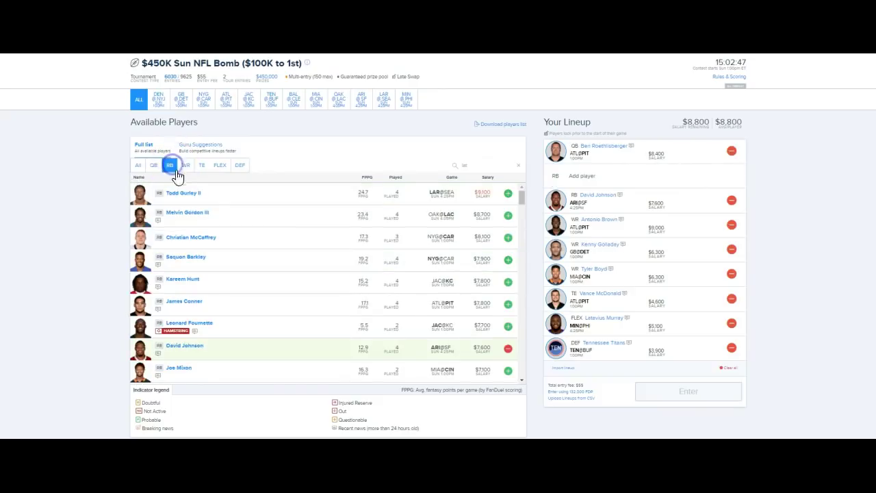
{"action": "left_click", "coordinate": [508, 215]}
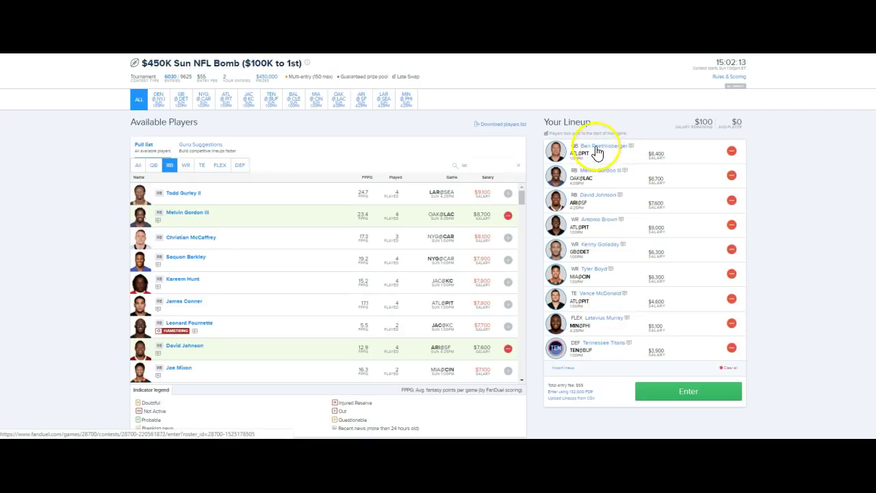
- Submit the second lineup, and start a duplicate entry with Ben Roethlisberger removed from the quarterback spot
{"action": "left_click", "coordinate": [678, 391]}
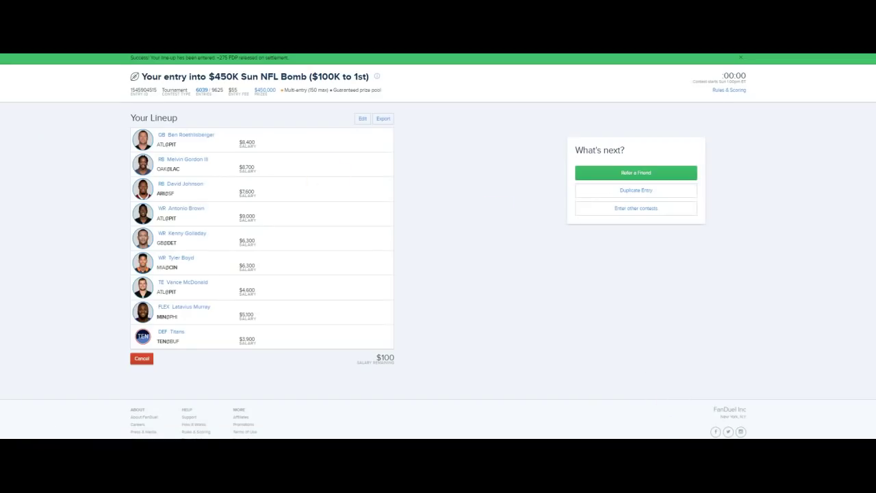
{"action": "left_click", "coordinate": [633, 192]}
{"action": "left_click", "coordinate": [740, 150]}
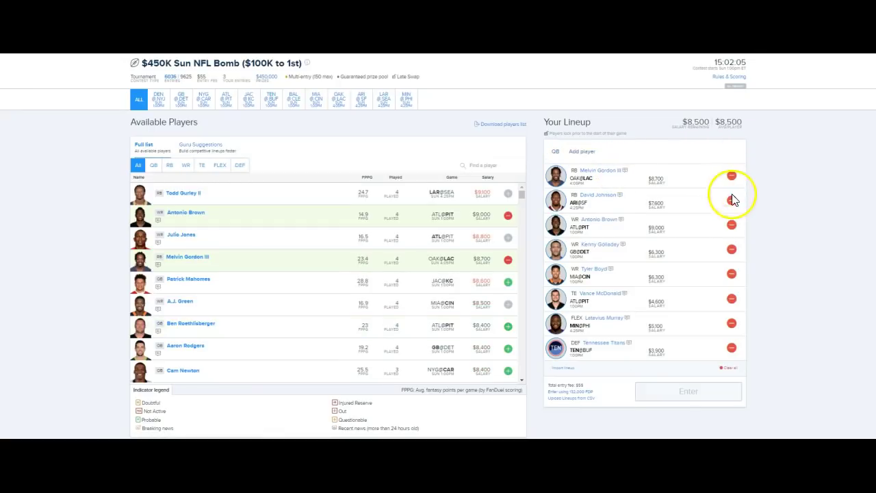
- Remove Latavius Murray from the FLEX spot and replace David Johnson with Todd Gurley II at running back
{"action": "left_click", "coordinate": [731, 328]}
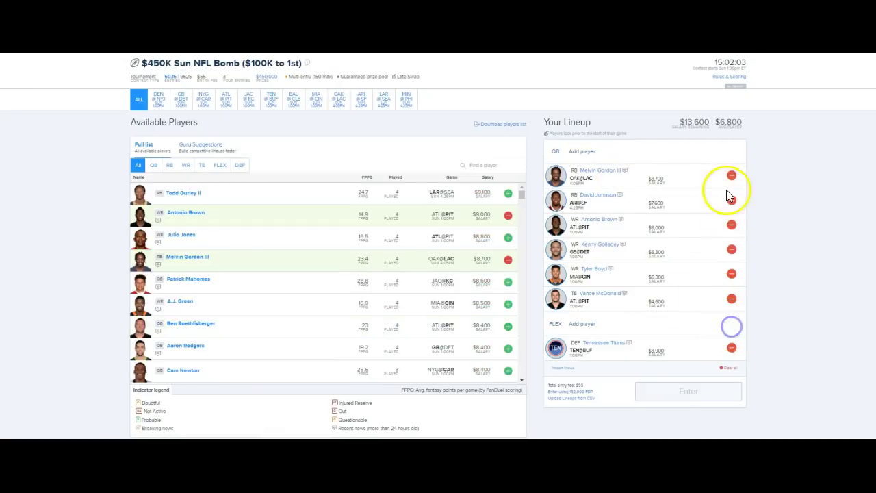
{"action": "left_click", "coordinate": [732, 199]}
{"action": "left_click", "coordinate": [170, 165]}
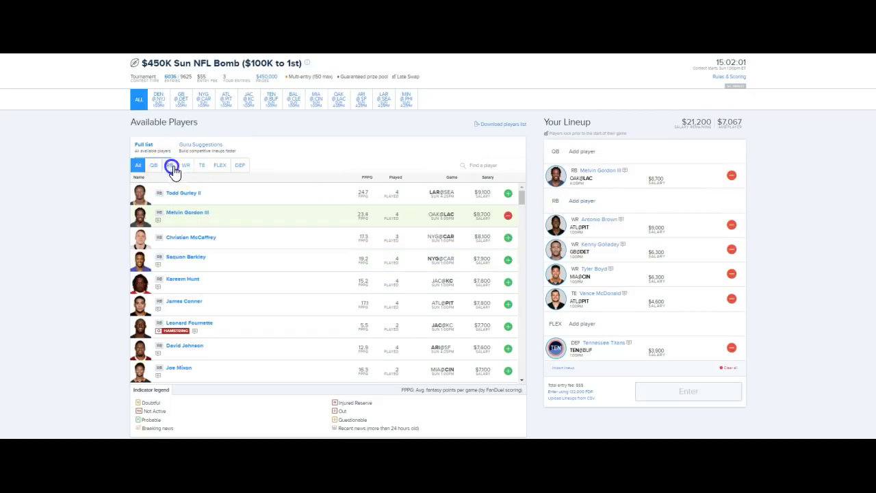
{"action": "left_click", "coordinate": [508, 194]}
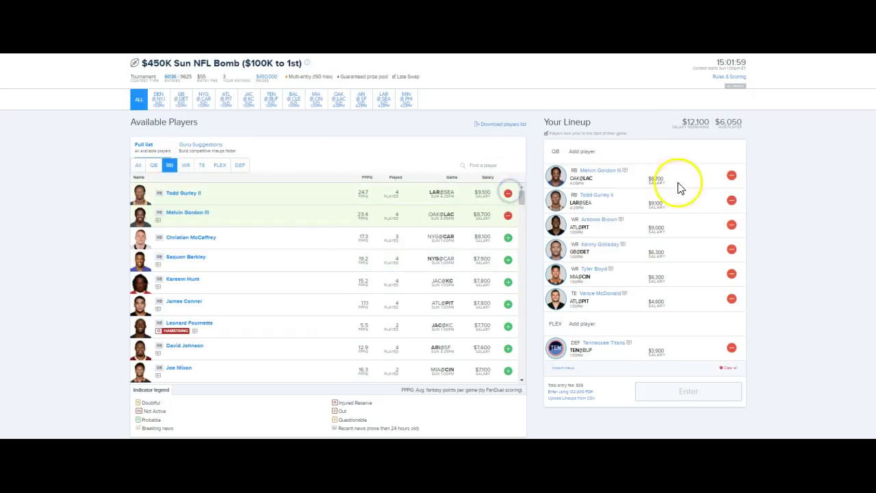
- Add Kirk Cousins at quarterback and replace Antonio Brown with Adam Thielen at wide receiver
{"action": "left_click", "coordinate": [156, 166]}
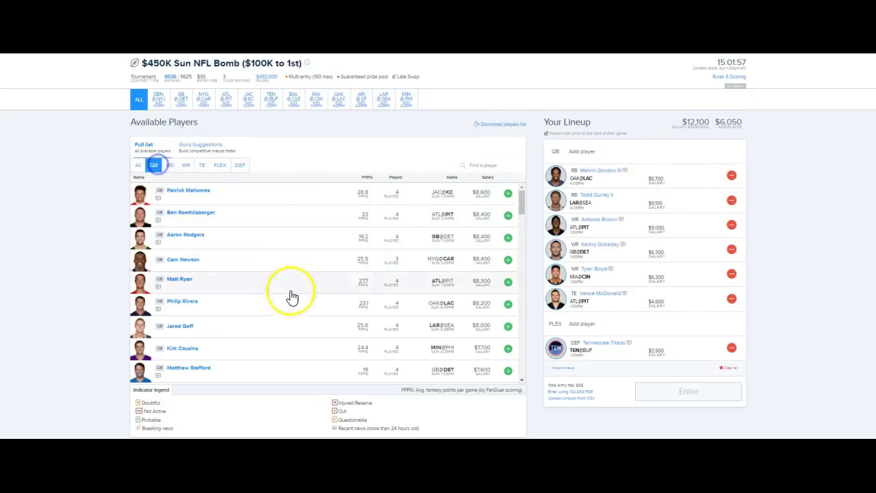
{"action": "left_click", "coordinate": [509, 351]}
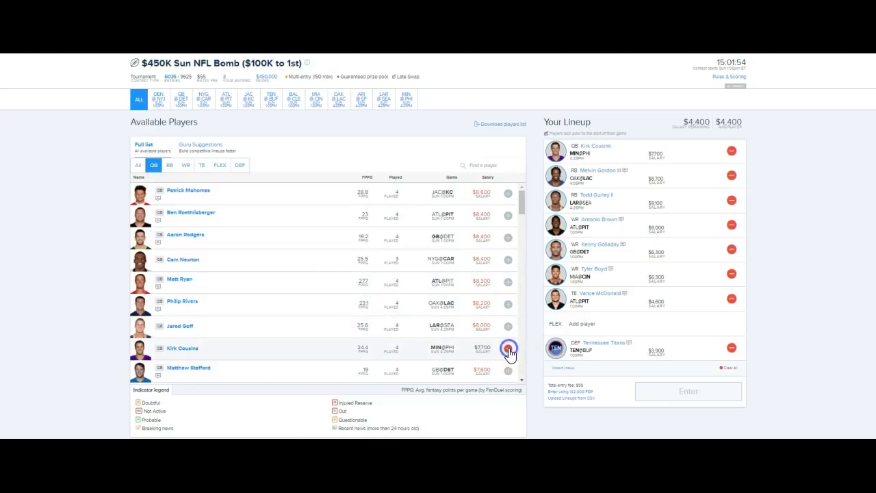
{"action": "left_click", "coordinate": [734, 228]}
{"action": "left_click", "coordinate": [186, 165]}
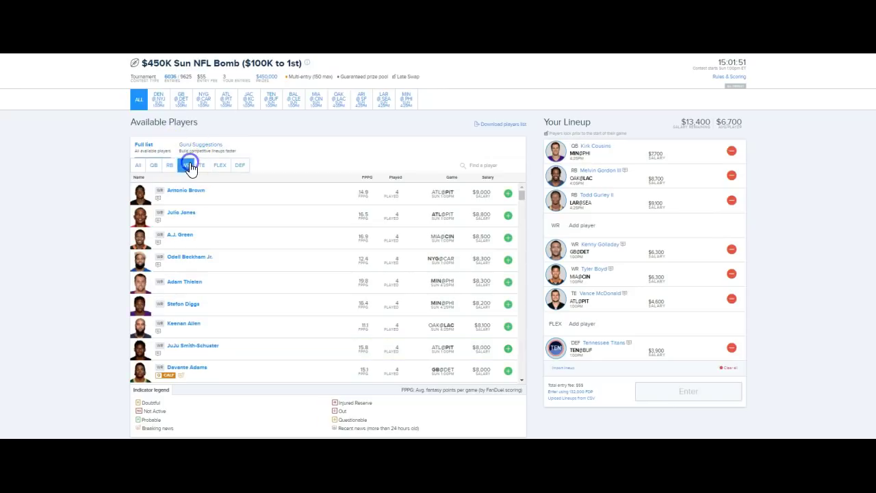
{"action": "left_click", "coordinate": [507, 283]}
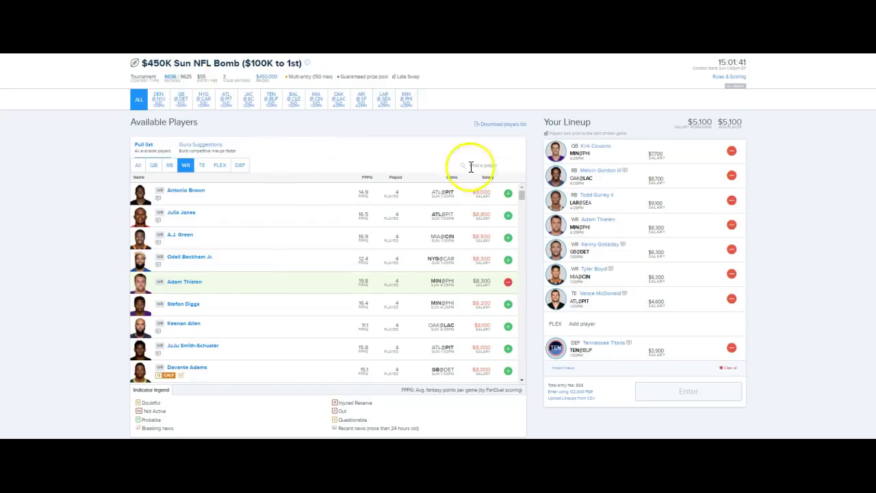
- Find Latavius Murray with the search "murr", add him to the FLEX spot and enter the lineup
{"action": "left_click", "coordinate": [500, 168]}
{"action": "type", "text": "murr"}
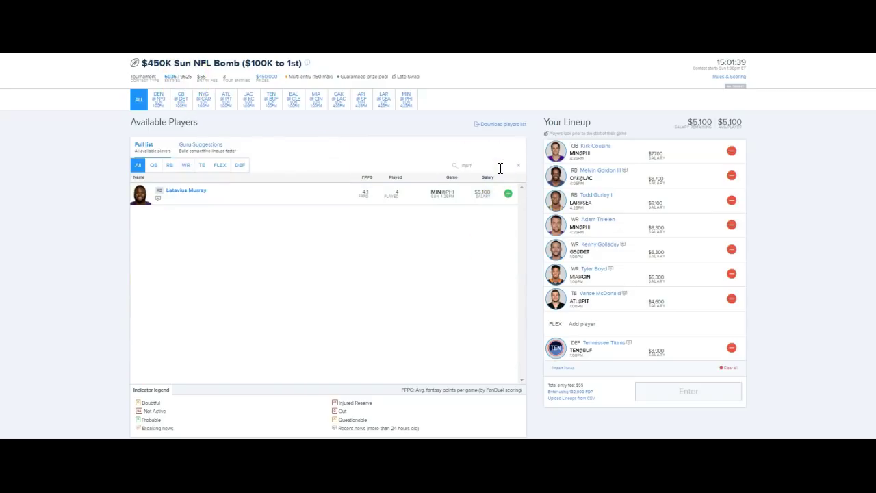
{"action": "left_click", "coordinate": [504, 194]}
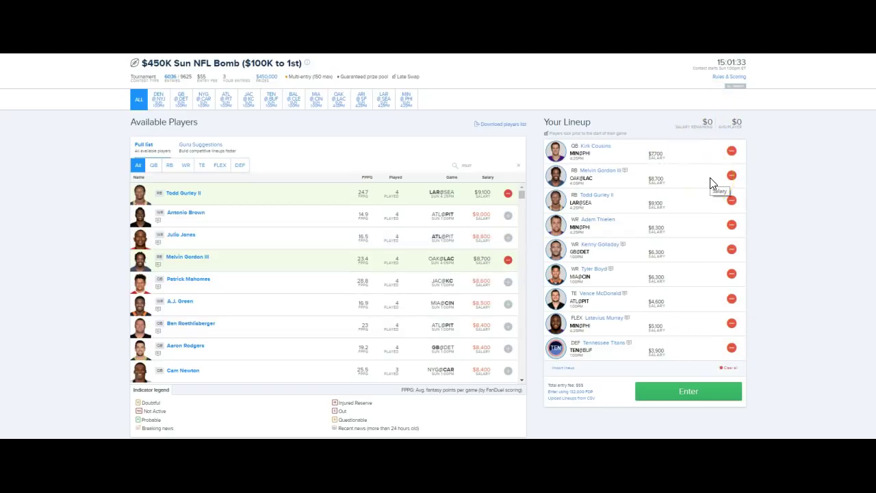
{"action": "left_click", "coordinate": [713, 390]}
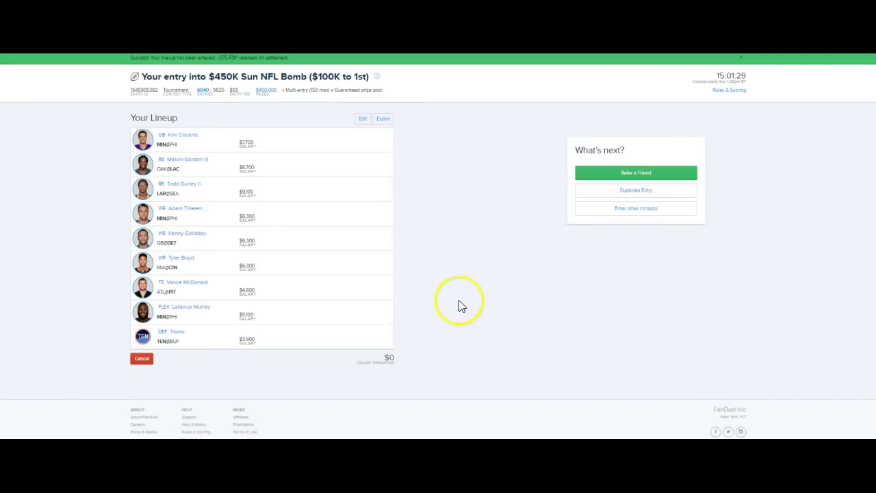
- In a duplicate of the entry, remove Kenny Golladay and Tyler Boyd, and replace Vance McDonald with Jared Cook at tight end
{"action": "left_click", "coordinate": [624, 195]}
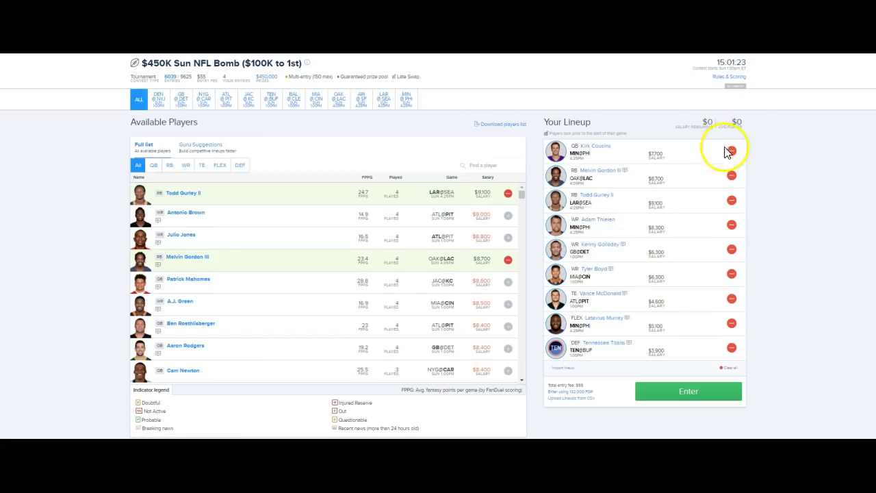
{"action": "left_click", "coordinate": [732, 250]}
{"action": "left_click", "coordinate": [731, 274]}
{"action": "left_click", "coordinate": [731, 300]}
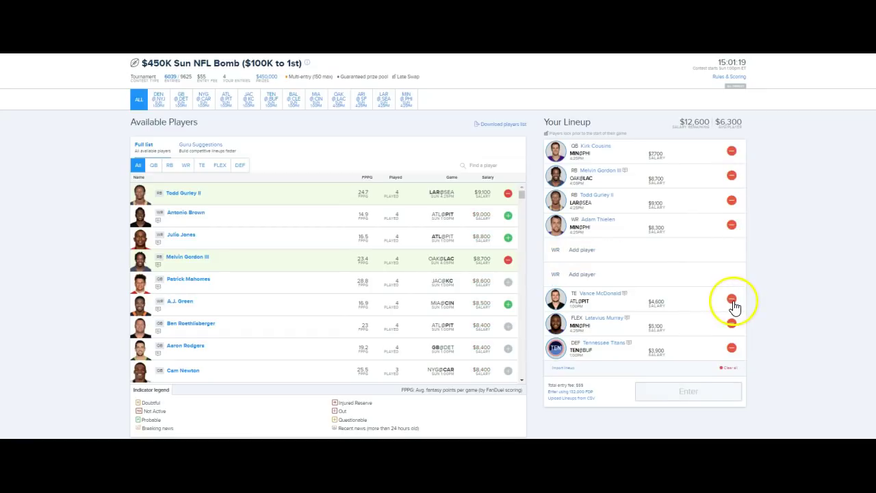
{"action": "left_click", "coordinate": [201, 167]}
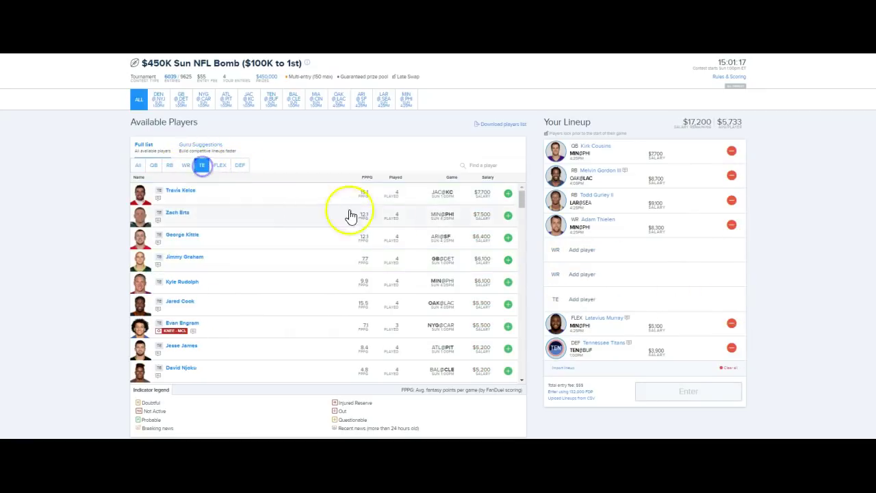
{"action": "left_click", "coordinate": [508, 307]}
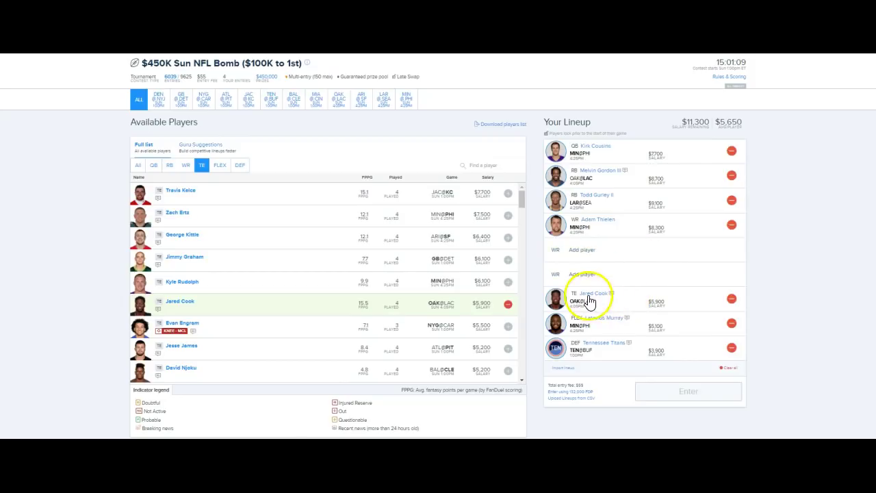
- Replace Kirk Cousins with Derek Carr at quarterback and add Jordy Nelson to an open WR spot
{"action": "left_click", "coordinate": [732, 150]}
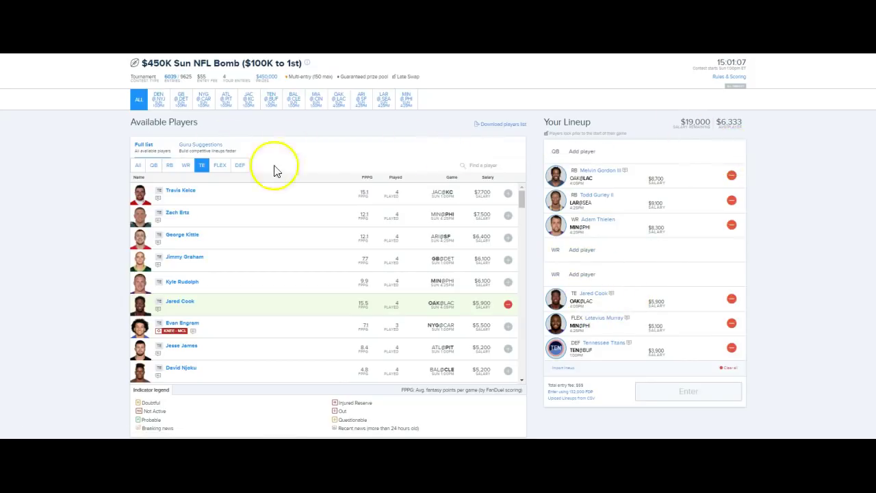
{"action": "left_click", "coordinate": [471, 162]}
{"action": "type", "text": "nels"}
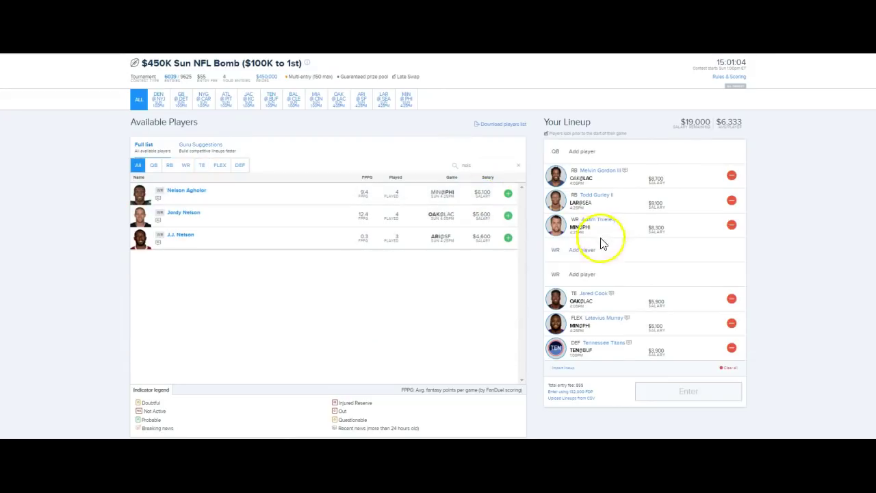
{"action": "left_click", "coordinate": [508, 215]}
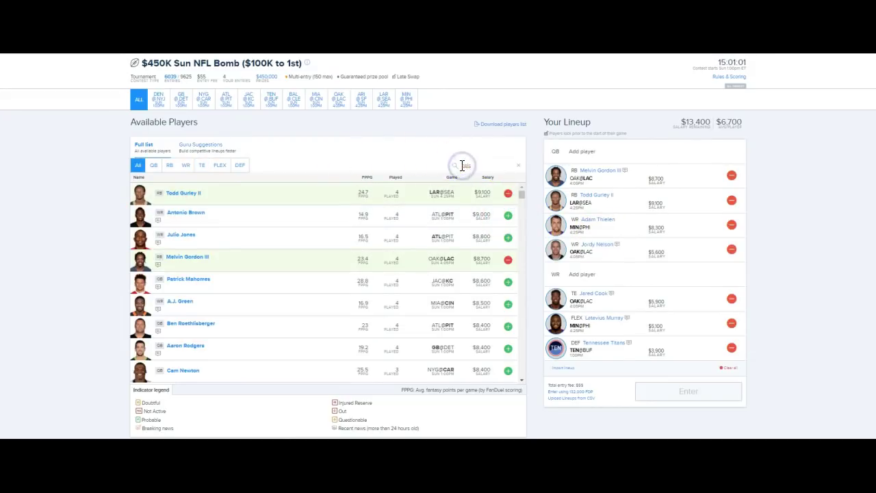
{"action": "type", "text": "car"}
{"action": "left_click", "coordinate": [486, 168]}
{"action": "type", "text": "d"}
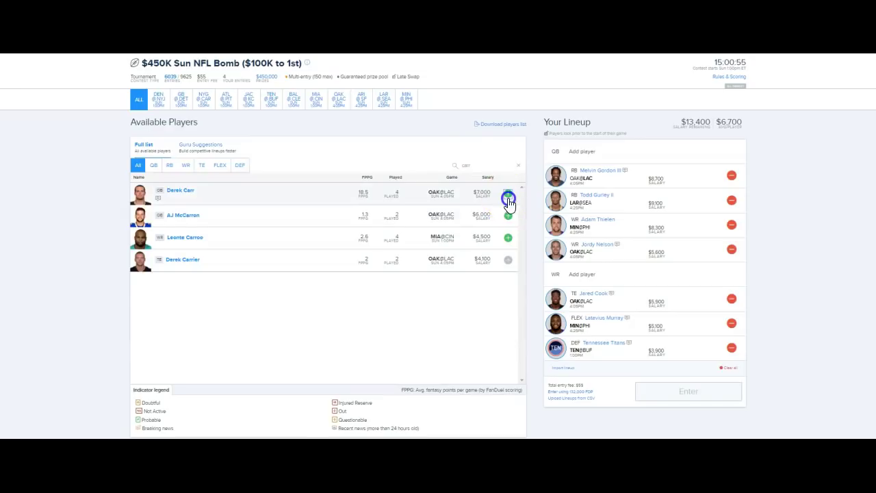
{"action": "left_click", "coordinate": [507, 198]}
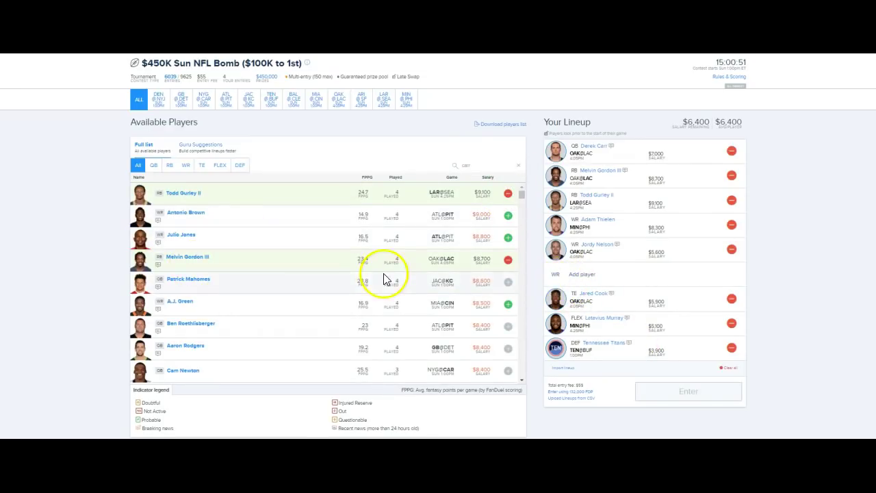
- Remove Latavius Murray from the FLEX spot and browse the available wide receivers
{"action": "left_click", "coordinate": [733, 326]}
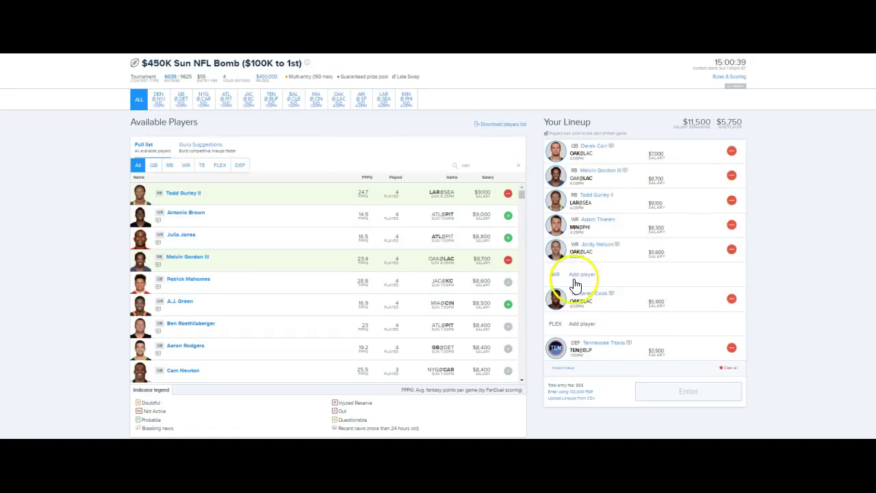
{"action": "left_click", "coordinate": [186, 165]}
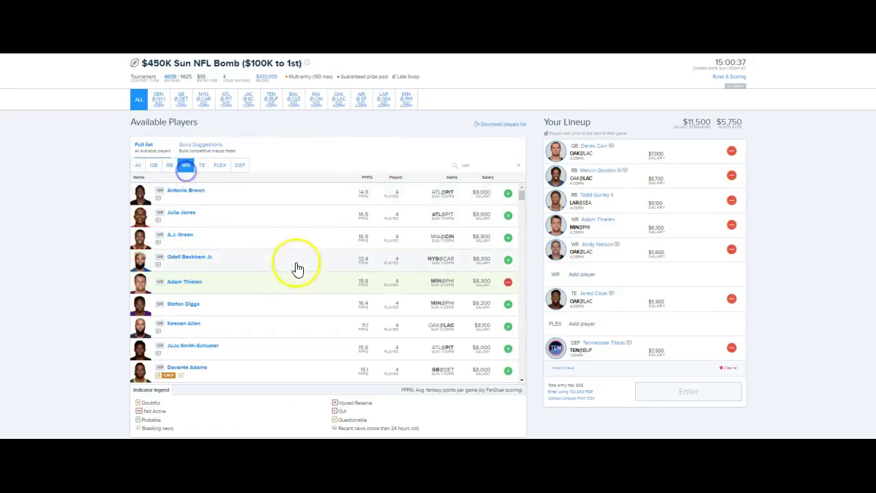
{"action": "scroll", "coordinate": [296, 260], "scroll_direction": "down", "scroll_amount": 3}
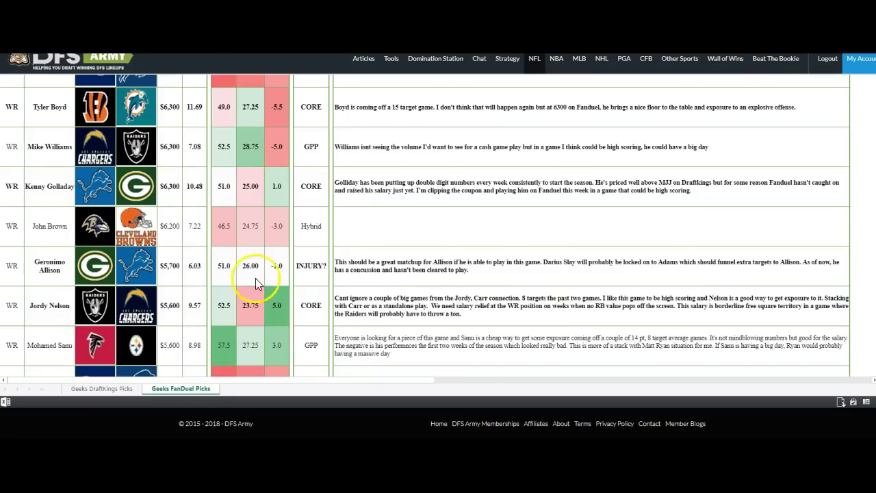
- Switch to the DFS Army Geeks FanDuel Picks sheet and review the quarterback and wide receiver picks, salaries and notes
{"action": "scroll", "coordinate": [246, 257], "scroll_direction": "down", "scroll_amount": 5}
{"action": "scroll", "coordinate": [245, 258], "scroll_direction": "down", "scroll_amount": 3}
{"action": "scroll", "coordinate": [244, 257], "scroll_direction": "up", "scroll_amount": 15}
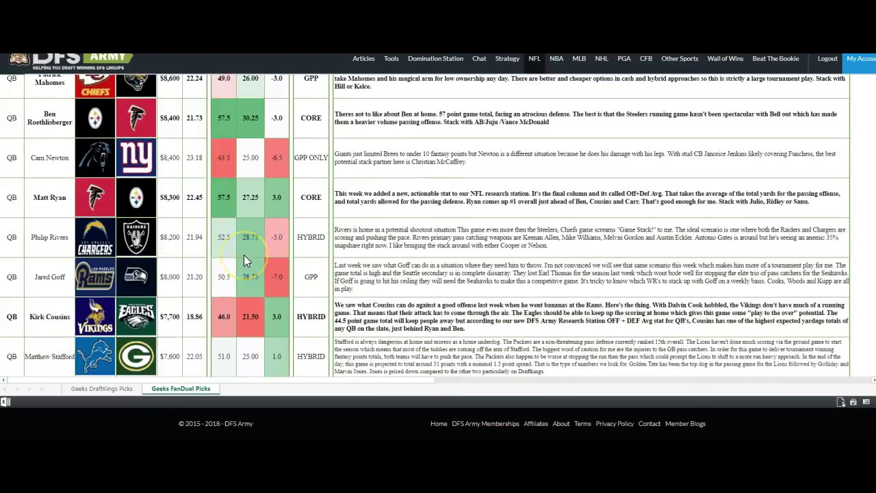
{"action": "scroll", "coordinate": [244, 255], "scroll_direction": "down", "scroll_amount": 10}
{"action": "scroll", "coordinate": [244, 255], "scroll_direction": "down", "scroll_amount": 15}
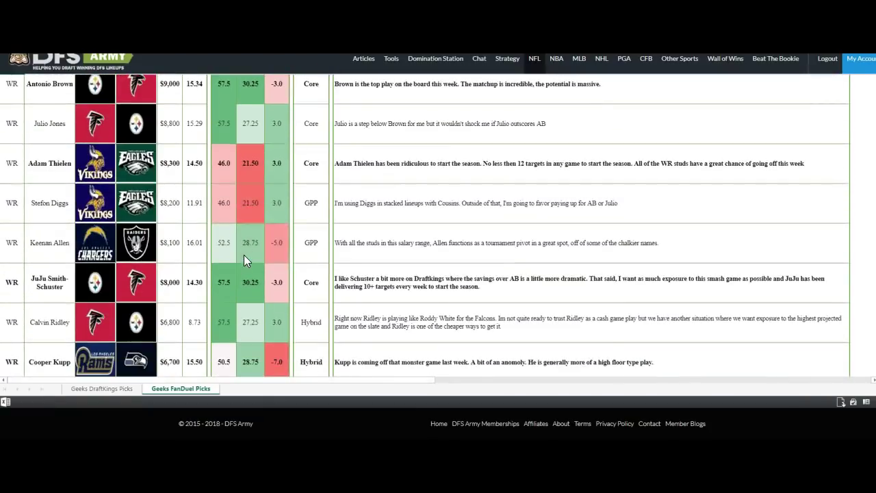
{"action": "left_click", "coordinate": [80, 174]}
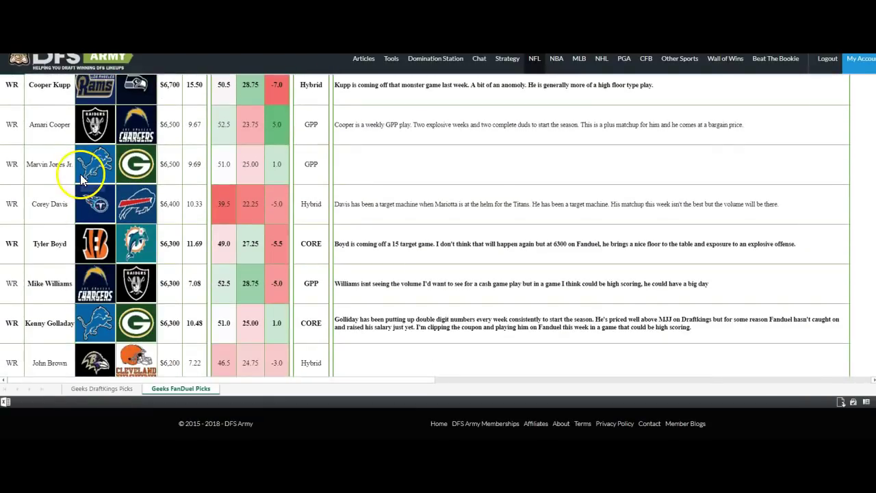
{"action": "scroll", "coordinate": [69, 200], "scroll_direction": "down", "scroll_amount": 1}
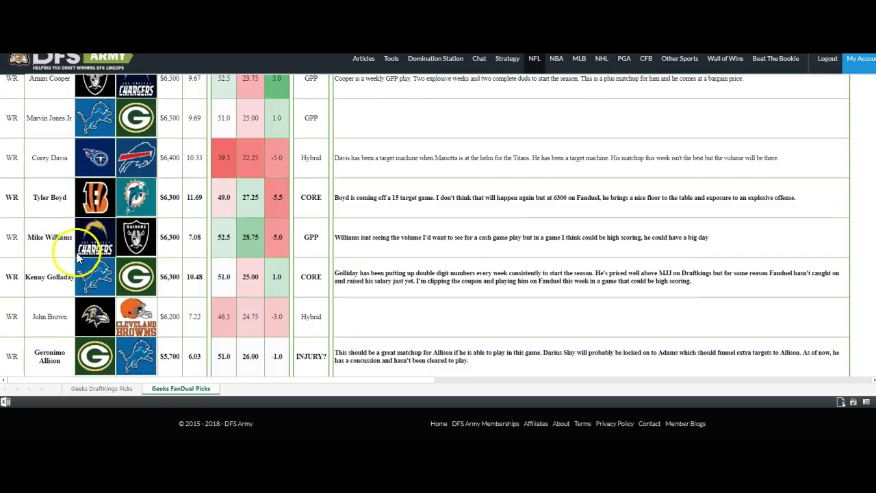
{"action": "scroll", "coordinate": [72, 255], "scroll_direction": "down", "scroll_amount": 5}
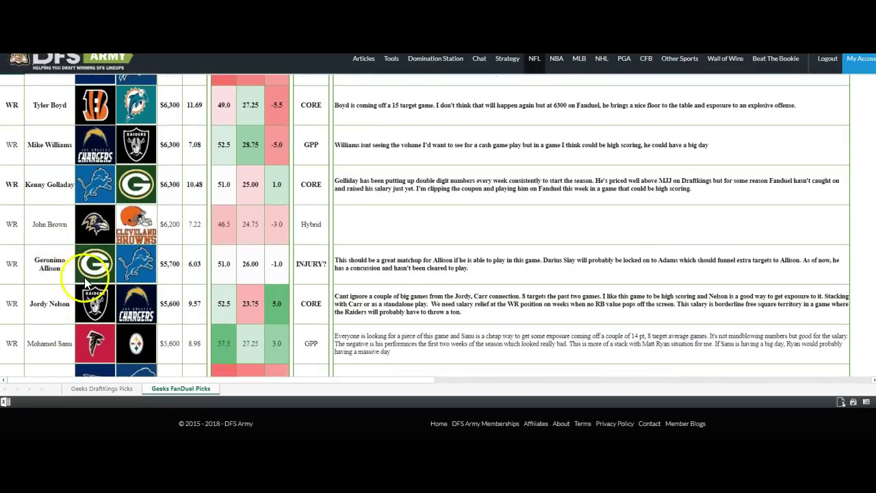
{"action": "scroll", "coordinate": [84, 285], "scroll_direction": "down", "scroll_amount": 1}
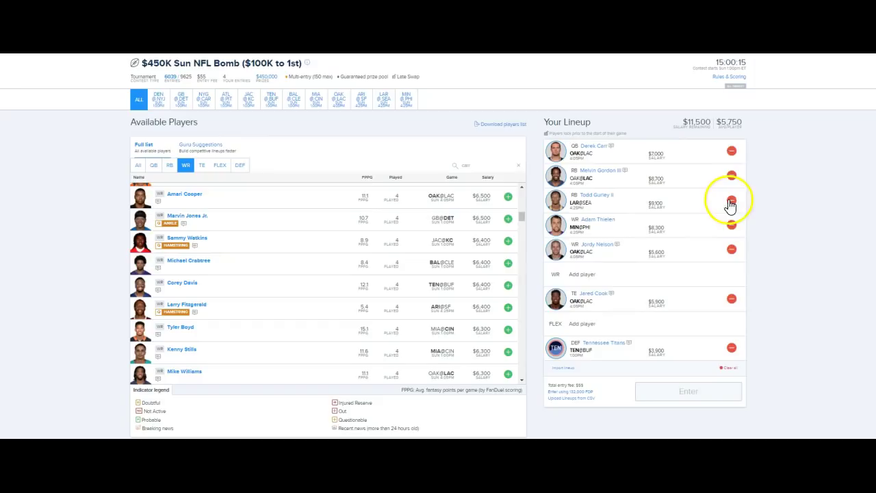
- Replace Melvin Gordon III with Christian McCaffrey at the first running back spot
{"action": "left_click", "coordinate": [731, 177]}
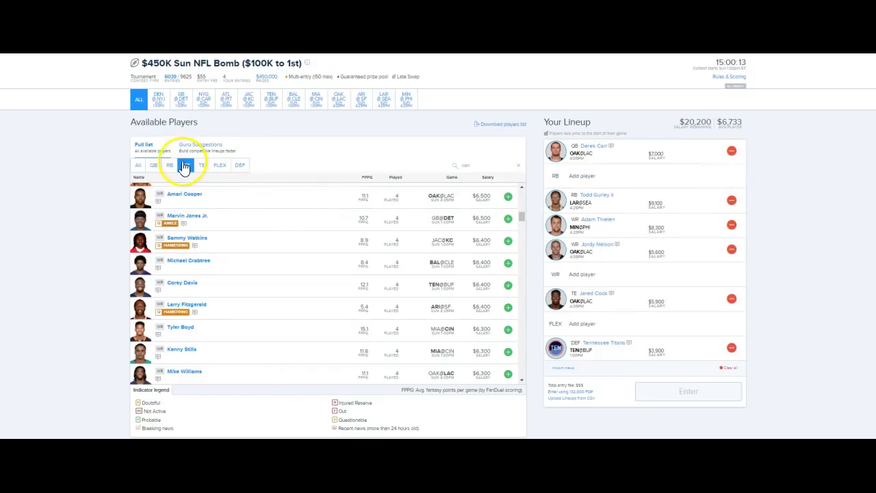
{"action": "left_click", "coordinate": [169, 165]}
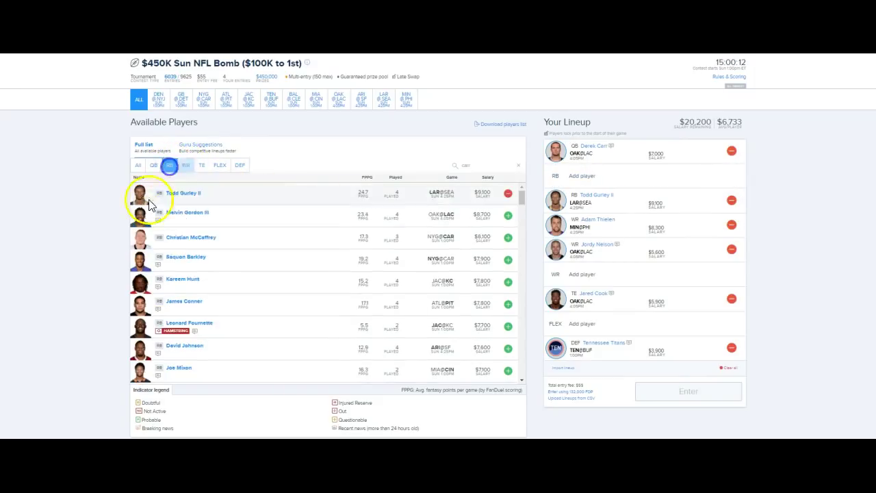
{"action": "left_click", "coordinate": [508, 238]}
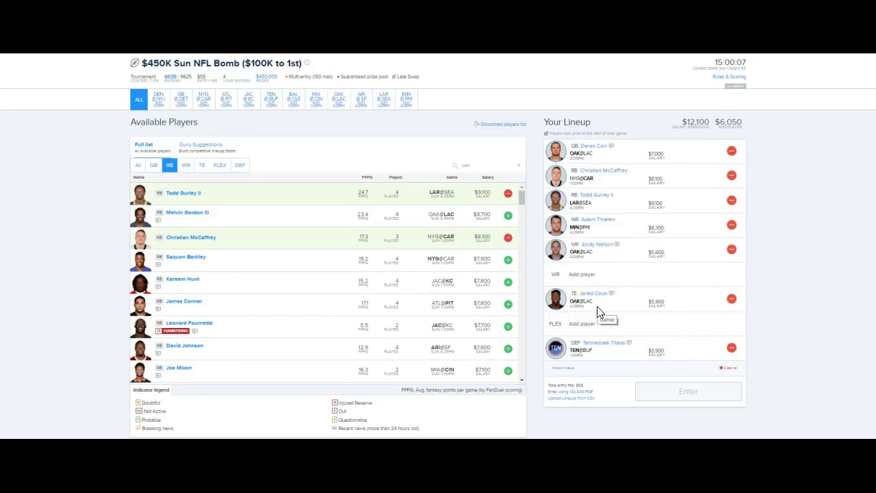
- Browse the available wide receivers and add Tyler Boyd to the open WR spot
{"action": "left_click", "coordinate": [185, 166]}
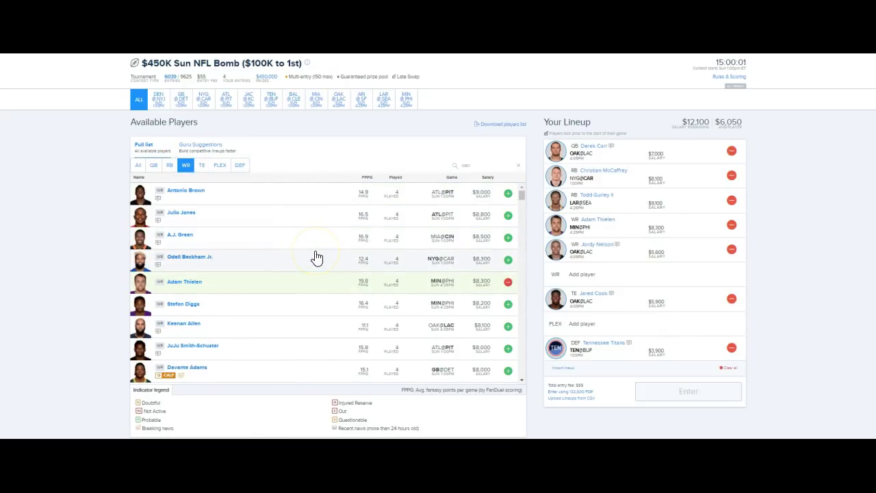
{"action": "scroll", "coordinate": [316, 258], "scroll_direction": "down", "scroll_amount": 3}
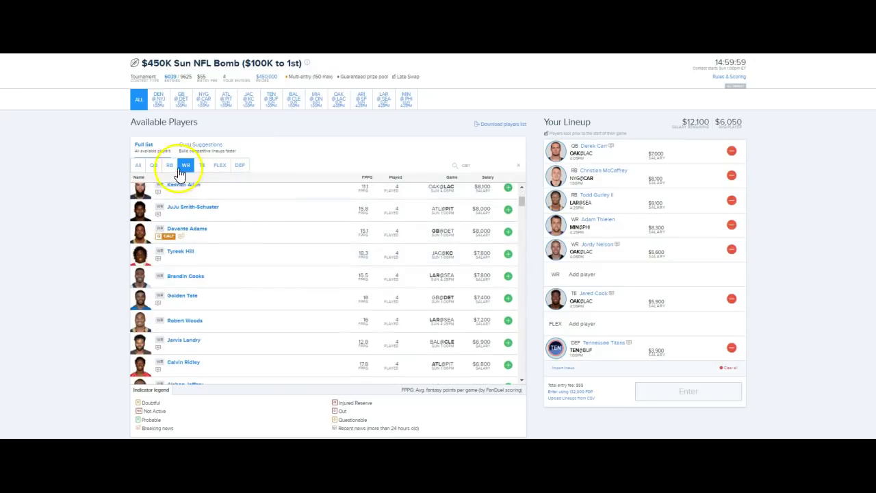
{"action": "left_click", "coordinate": [169, 165]}
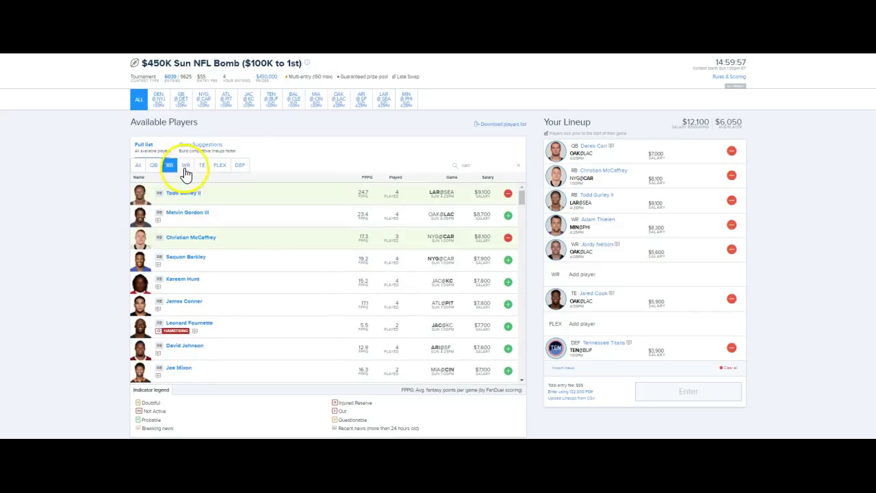
{"action": "left_click", "coordinate": [186, 167]}
{"action": "scroll", "coordinate": [302, 260], "scroll_direction": "down", "scroll_amount": 3}
{"action": "scroll", "coordinate": [299, 258], "scroll_direction": "down", "scroll_amount": 1}
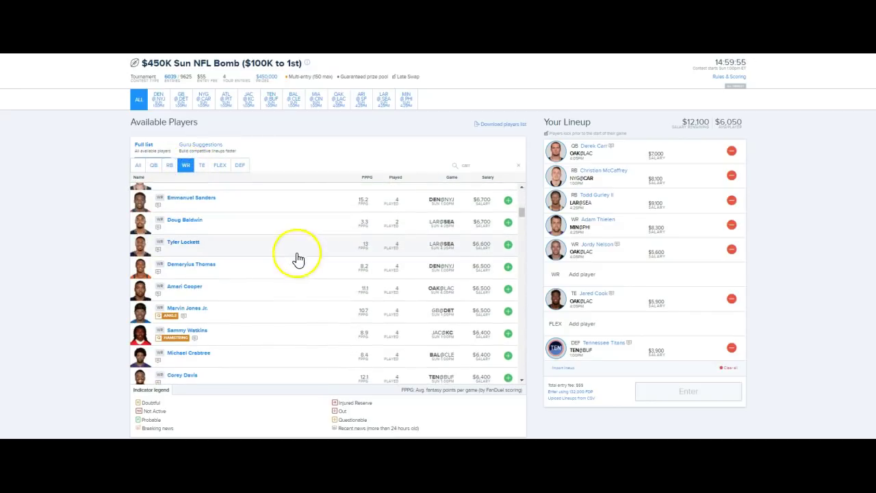
{"action": "scroll", "coordinate": [298, 258], "scroll_direction": "down", "scroll_amount": 1}
{"action": "scroll", "coordinate": [411, 267], "scroll_direction": "down", "scroll_amount": 4}
{"action": "left_click", "coordinate": [508, 284]}
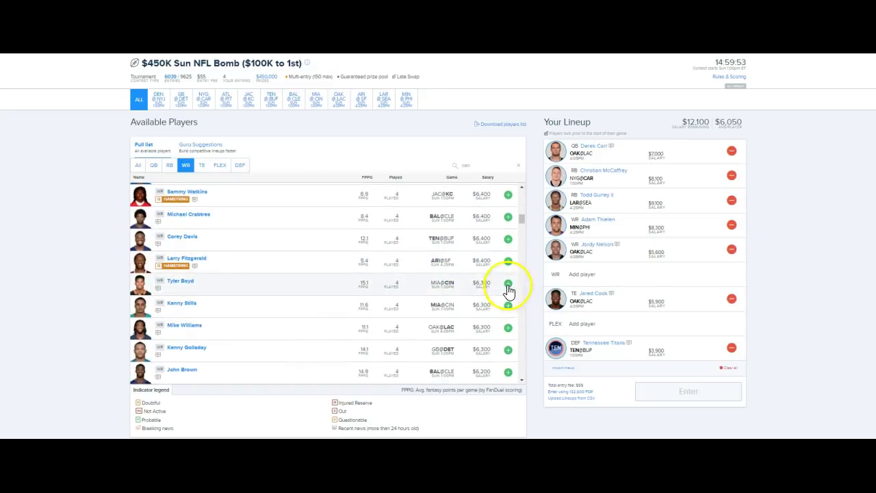
- Check the FLEX options, and replace Christian McCaffrey with Marshawn Lynch at the first running back spot
{"action": "left_click", "coordinate": [224, 166]}
{"action": "scroll", "coordinate": [321, 253], "scroll_direction": "down", "scroll_amount": 10}
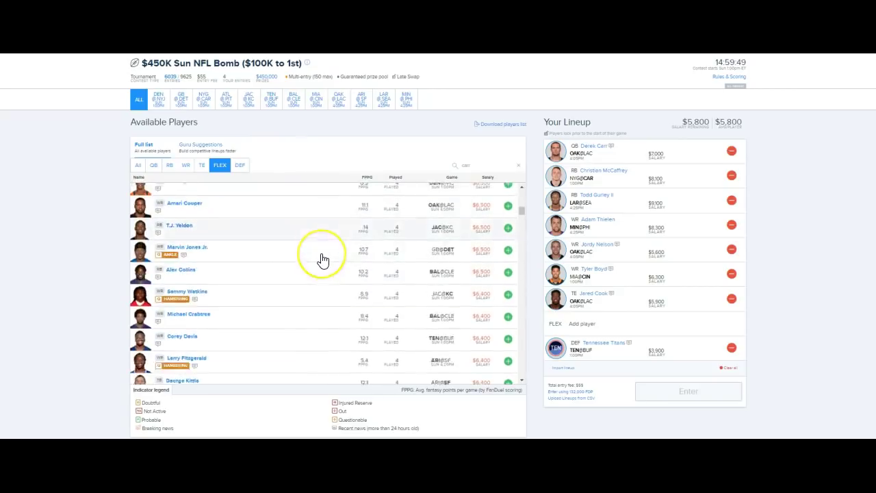
{"action": "scroll", "coordinate": [323, 258], "scroll_direction": "down", "scroll_amount": 15}
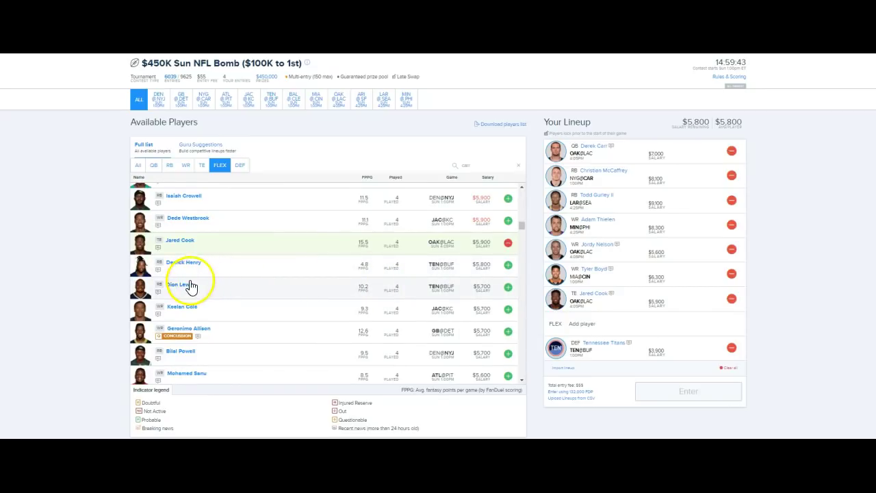
{"action": "scroll", "coordinate": [240, 288], "scroll_direction": "up", "scroll_amount": 1}
{"action": "scroll", "coordinate": [246, 288], "scroll_direction": "up", "scroll_amount": 2}
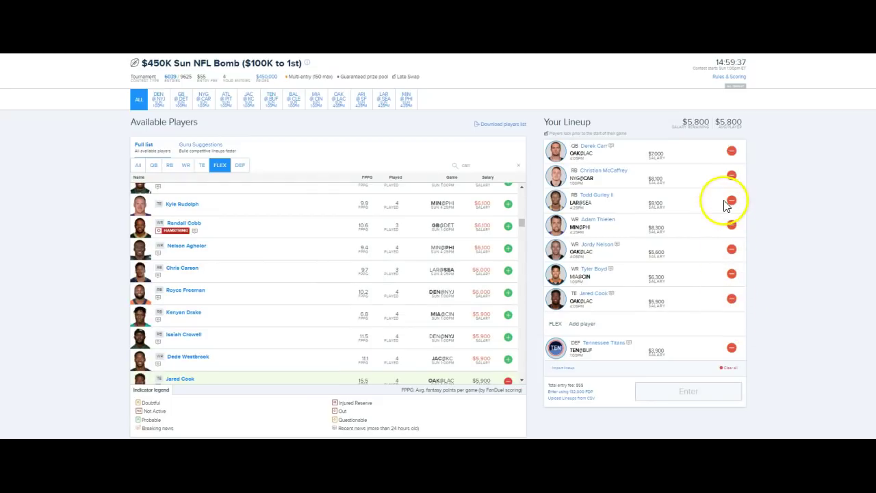
{"action": "left_click", "coordinate": [733, 178]}
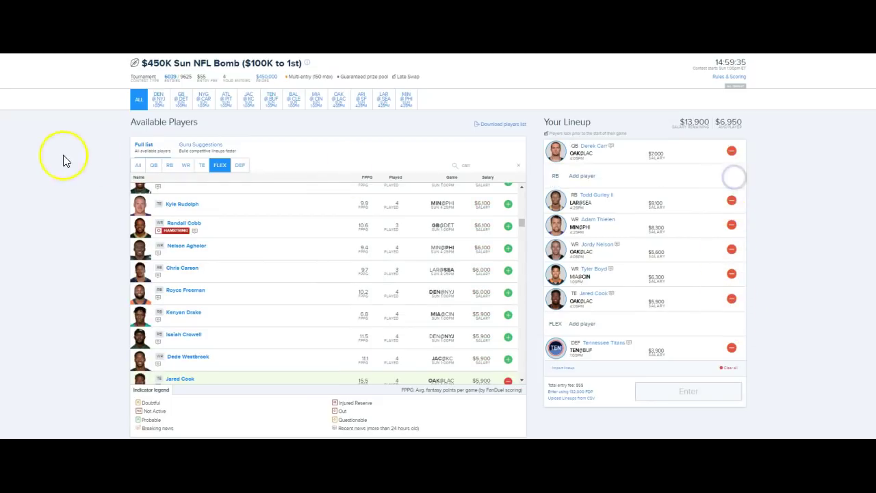
{"action": "left_click", "coordinate": [169, 165]}
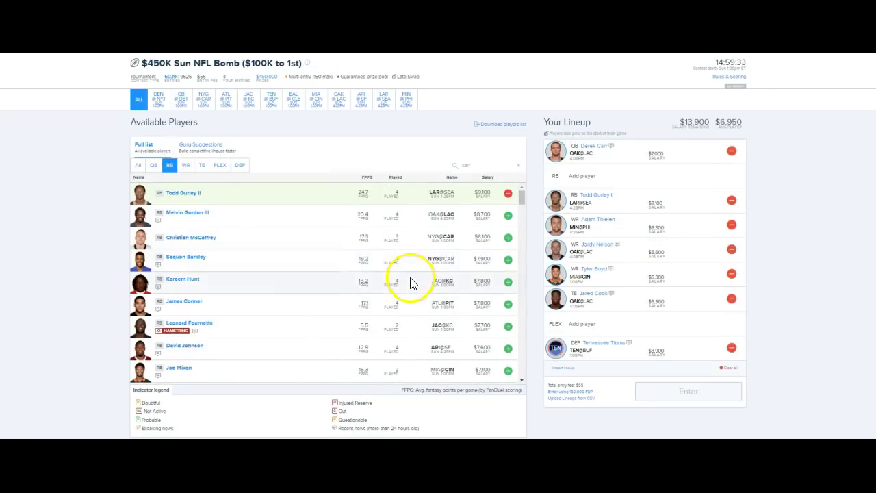
{"action": "scroll", "coordinate": [305, 290], "scroll_direction": "down", "scroll_amount": 3}
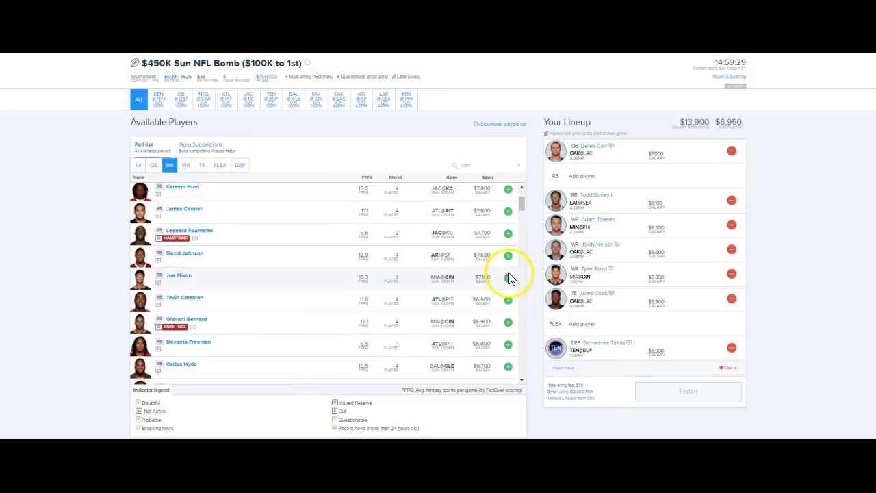
{"action": "scroll", "coordinate": [509, 281], "scroll_direction": "down", "scroll_amount": 2}
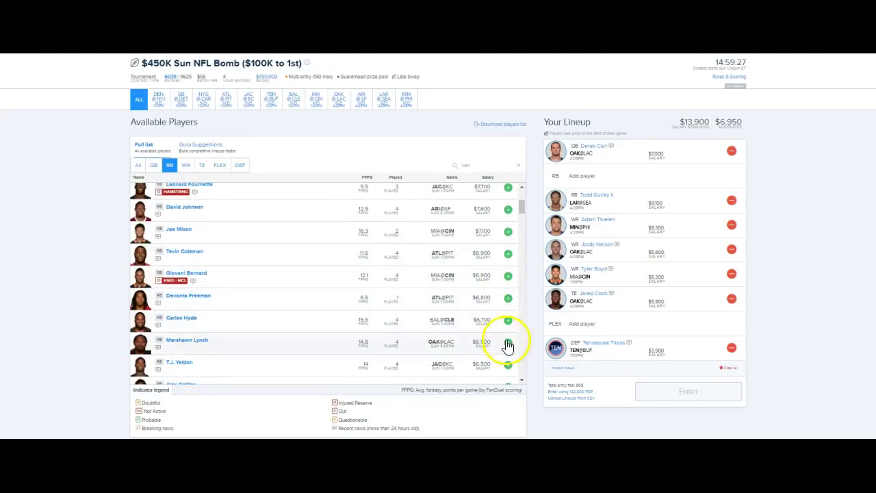
{"action": "left_click", "coordinate": [509, 344]}
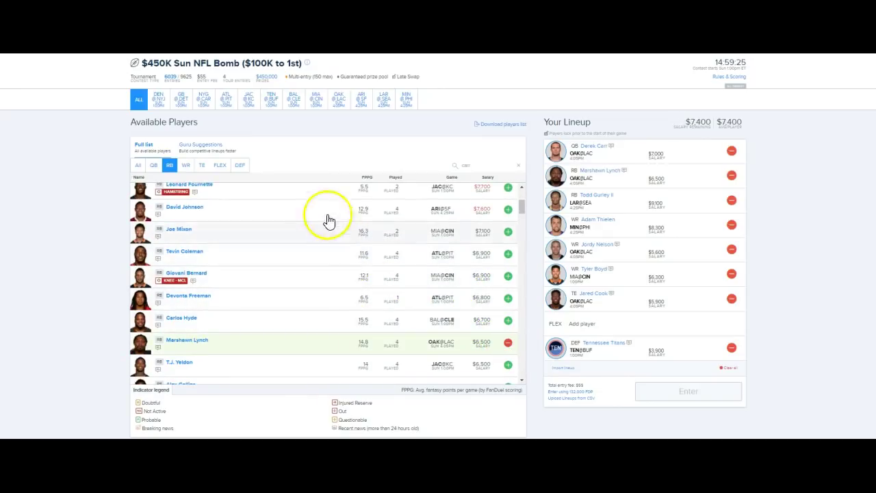
- Replace Tyler Boyd with Stefon Diggs at the third wide receiver spot
{"action": "left_click", "coordinate": [217, 168]}
{"action": "scroll", "coordinate": [301, 255], "scroll_direction": "down", "scroll_amount": 5}
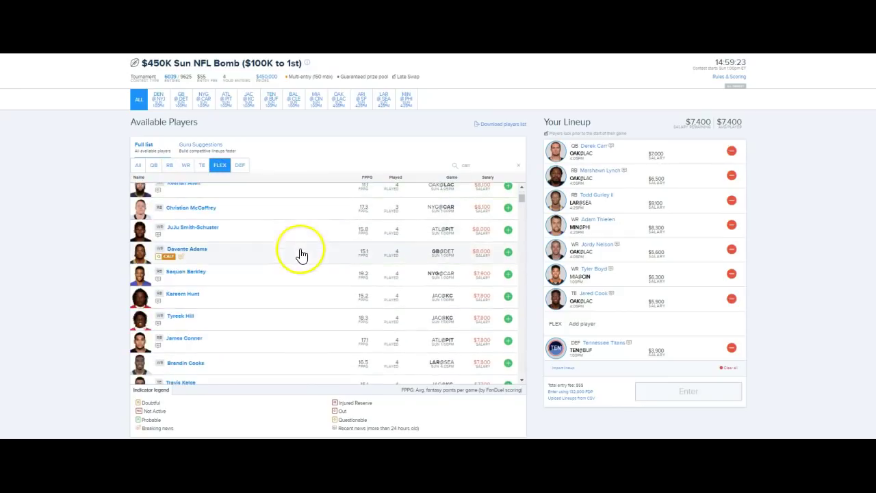
{"action": "scroll", "coordinate": [302, 256], "scroll_direction": "down", "scroll_amount": 1}
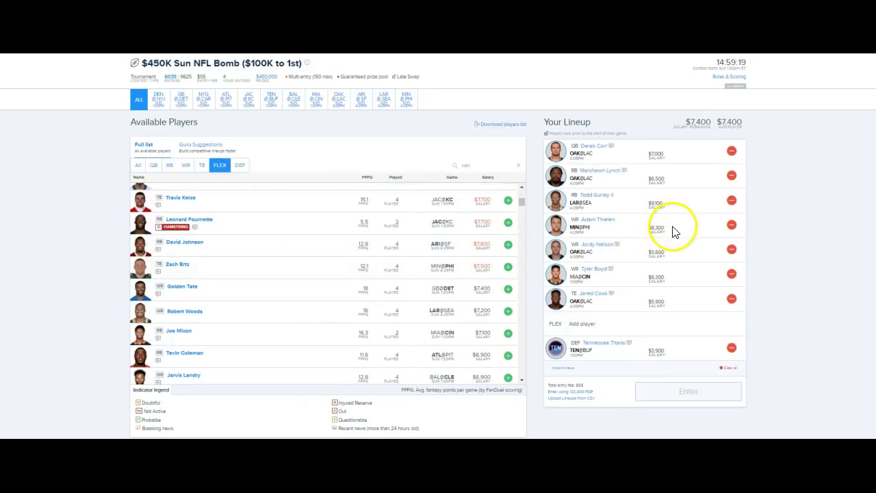
{"action": "left_click", "coordinate": [734, 275]}
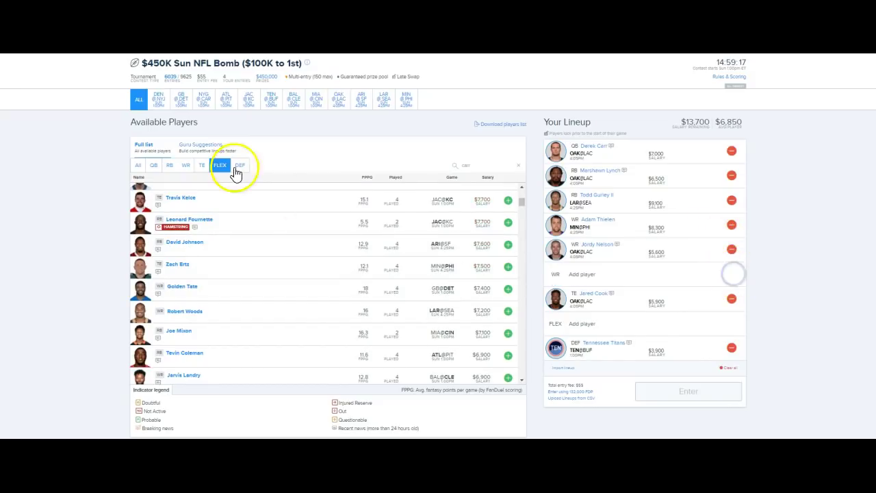
{"action": "left_click", "coordinate": [190, 166]}
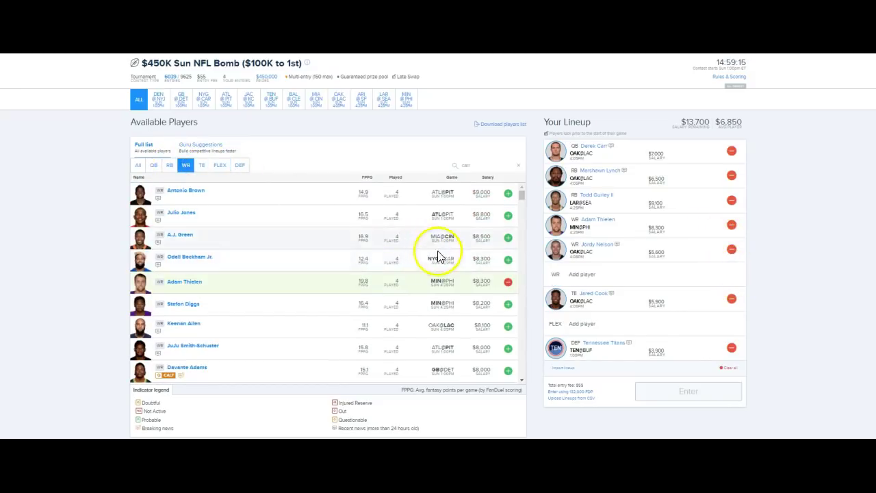
{"action": "left_click", "coordinate": [508, 305]}
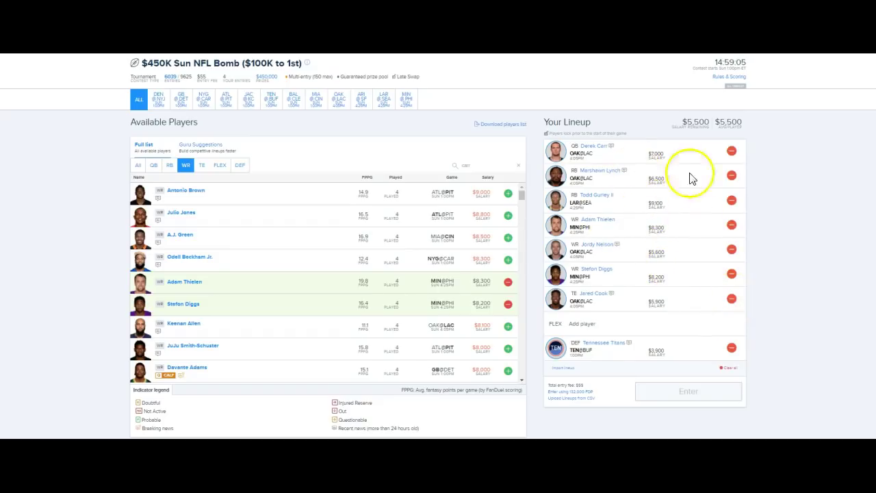
- Remove Adam Thielen and Stefon Diggs from the wide receiver spots and add JuJu Smith-Schuster at the first one
{"action": "left_click", "coordinate": [732, 226]}
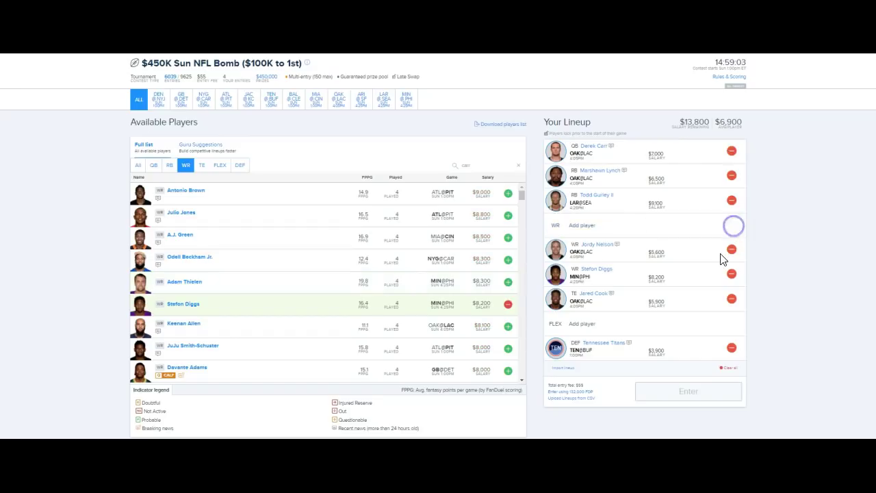
{"action": "left_click", "coordinate": [731, 274]}
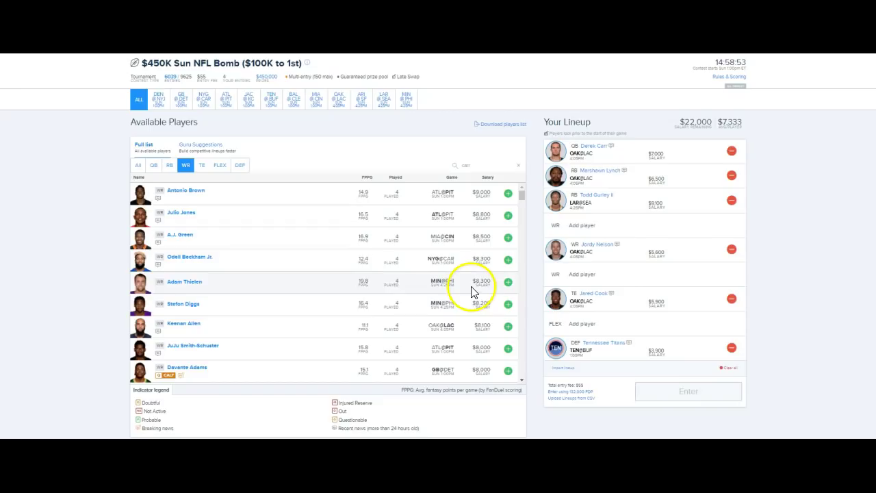
{"action": "scroll", "coordinate": [473, 291], "scroll_direction": "down", "scroll_amount": 2}
{"action": "left_click", "coordinate": [508, 302]}
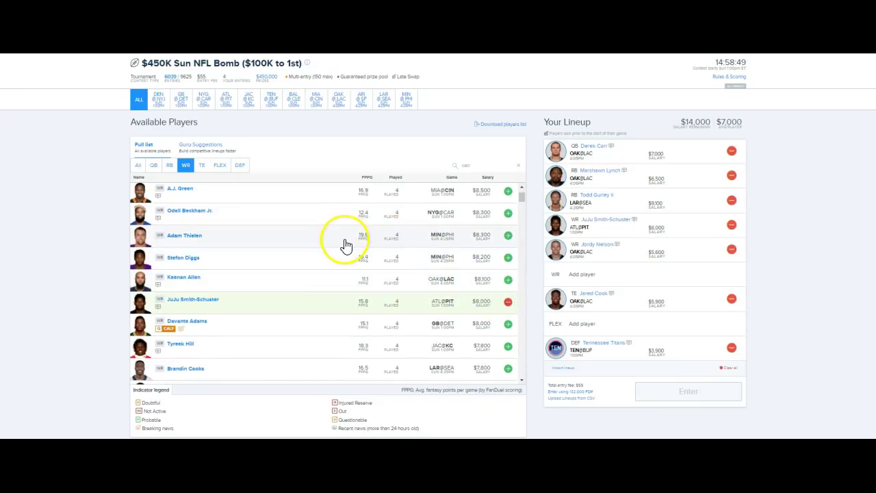
{"action": "scroll", "coordinate": [431, 274], "scroll_direction": "down", "scroll_amount": 3}
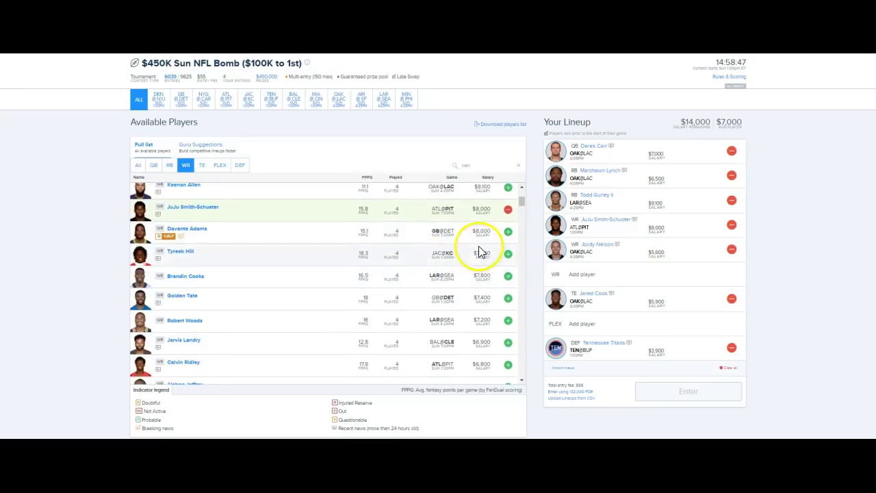
- Replace Marshawn Lynch with Melvin Gordon III at the first running back spot
{"action": "left_click", "coordinate": [732, 176]}
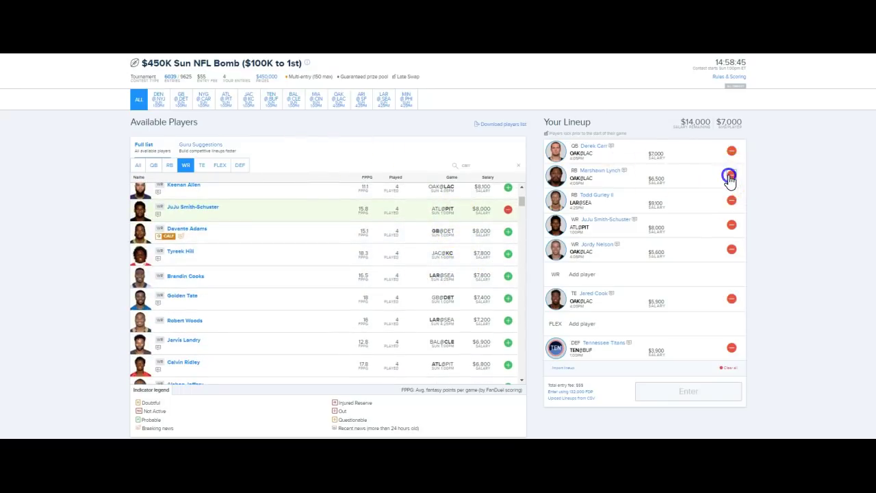
{"action": "left_click", "coordinate": [169, 165]}
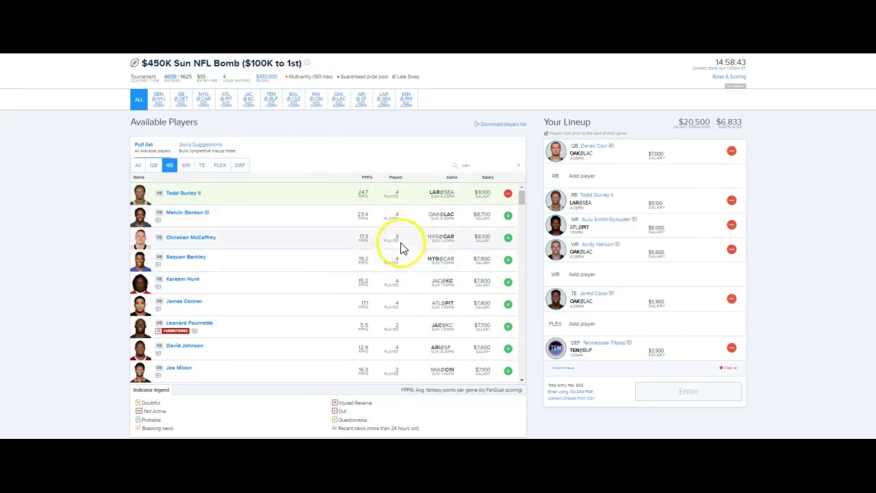
{"action": "left_click", "coordinate": [508, 215]}
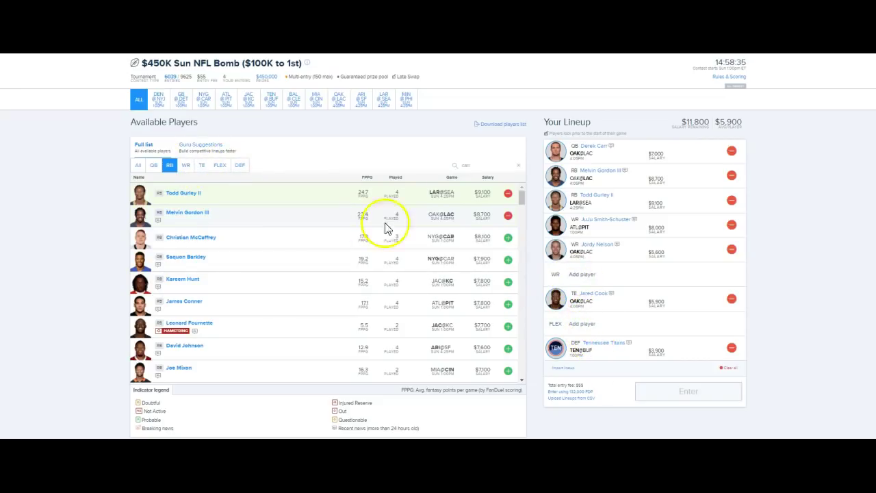
- Browse the cheaper wide receivers and the FLEX options, and add Marshawn Lynch to the FLEX spot
{"action": "left_click", "coordinate": [186, 166]}
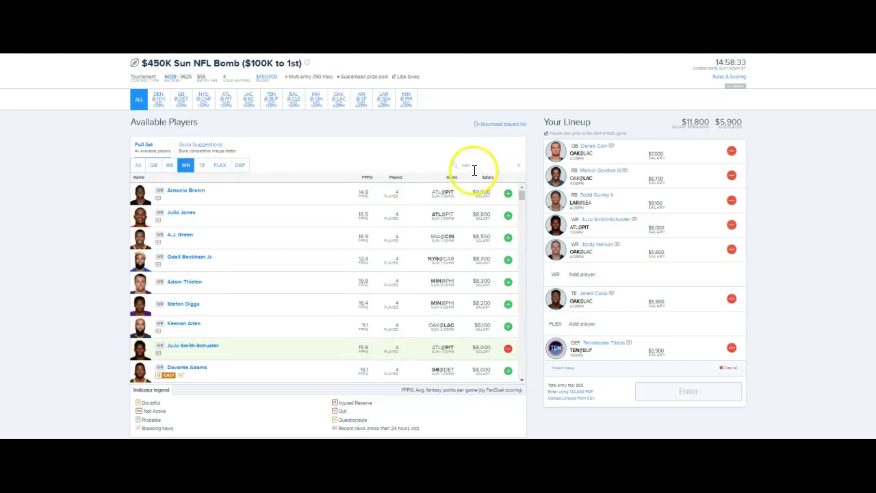
{"action": "scroll", "coordinate": [443, 273], "scroll_direction": "down", "scroll_amount": 10}
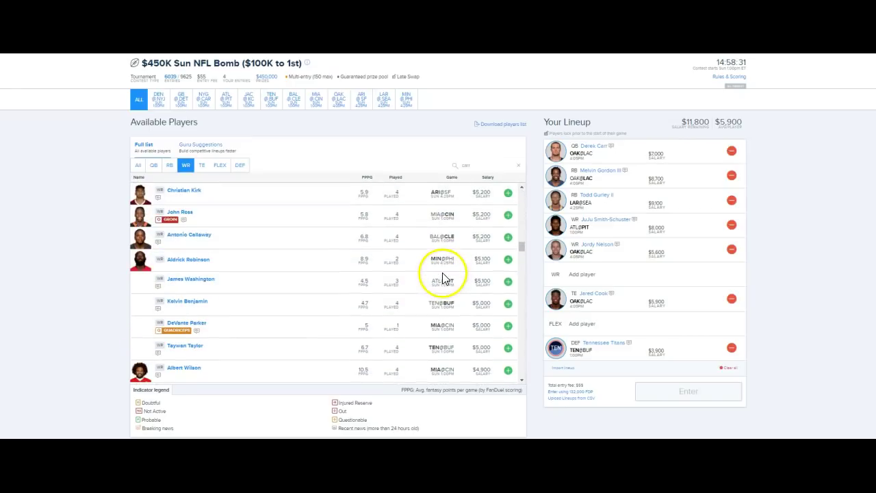
{"action": "scroll", "coordinate": [445, 278], "scroll_direction": "up", "scroll_amount": 2}
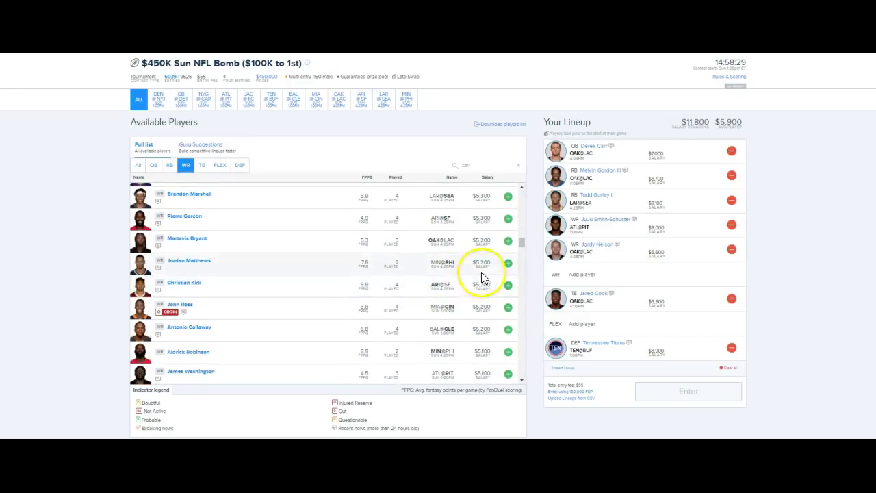
{"action": "scroll", "coordinate": [494, 271], "scroll_direction": "up", "scroll_amount": 2}
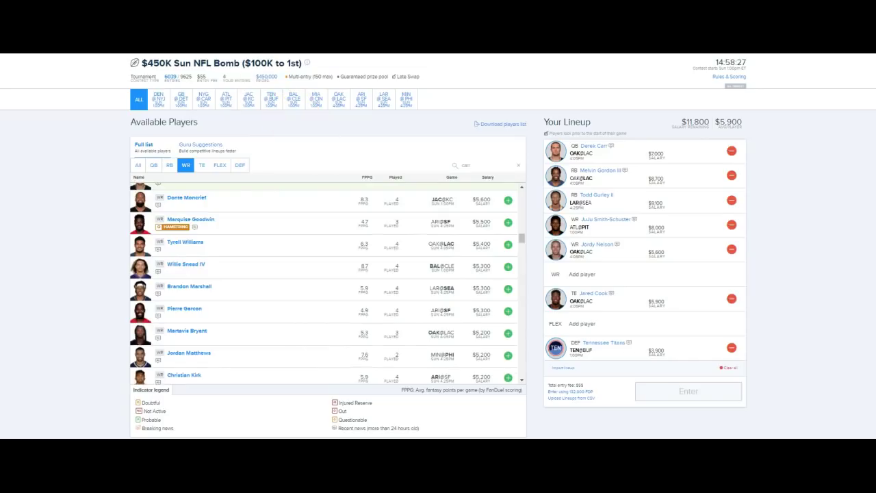
{"action": "left_click", "coordinate": [218, 166]}
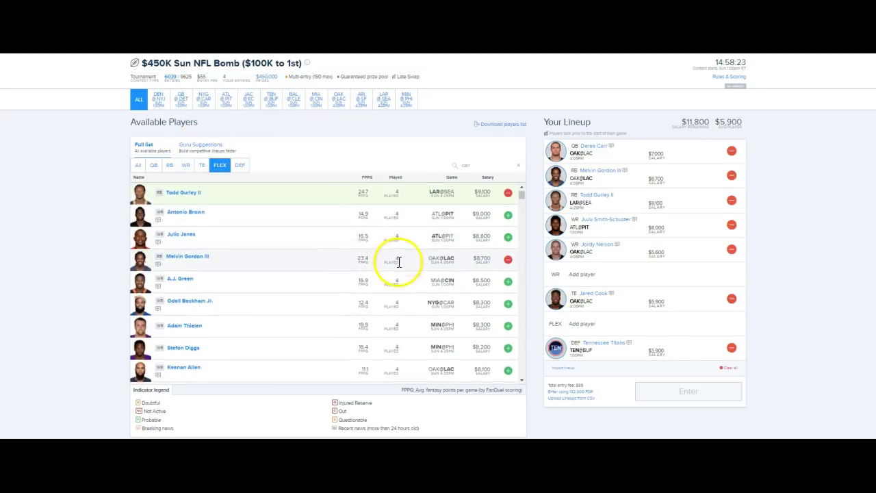
{"action": "scroll", "coordinate": [394, 261], "scroll_direction": "down", "scroll_amount": 3}
{"action": "scroll", "coordinate": [399, 261], "scroll_direction": "down", "scroll_amount": 10}
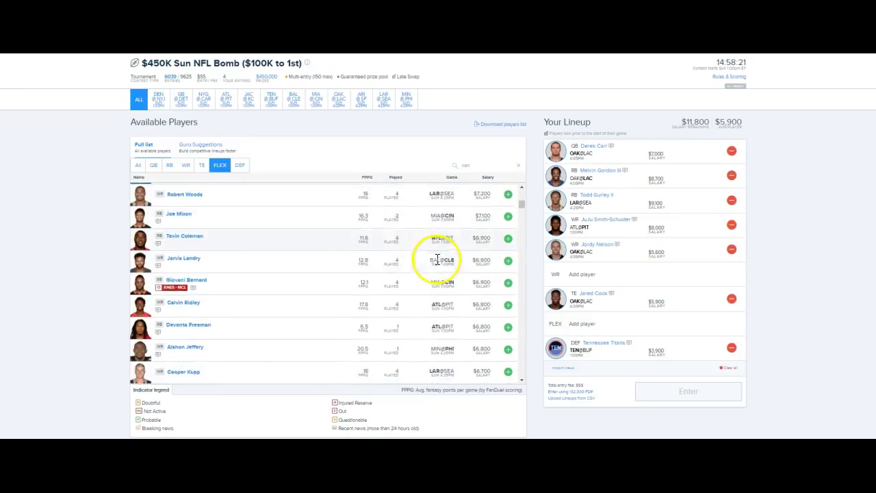
{"action": "scroll", "coordinate": [438, 260], "scroll_direction": "down", "scroll_amount": 3}
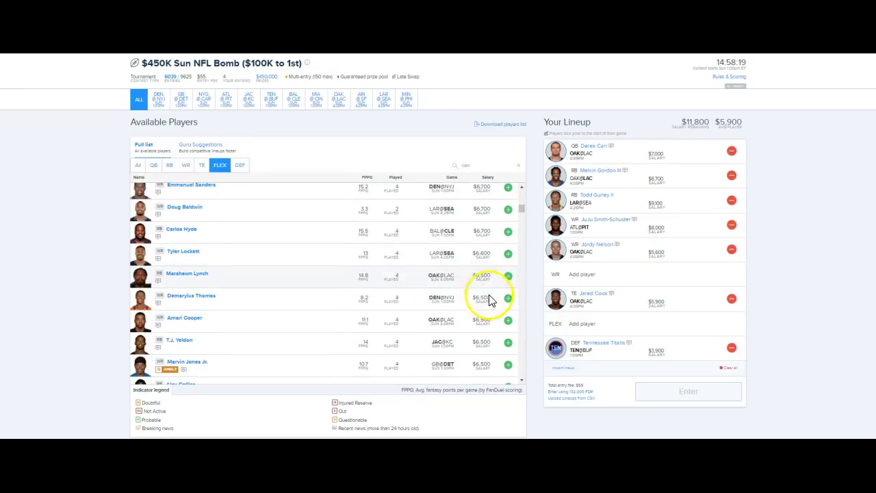
{"action": "left_click", "coordinate": [507, 277]}
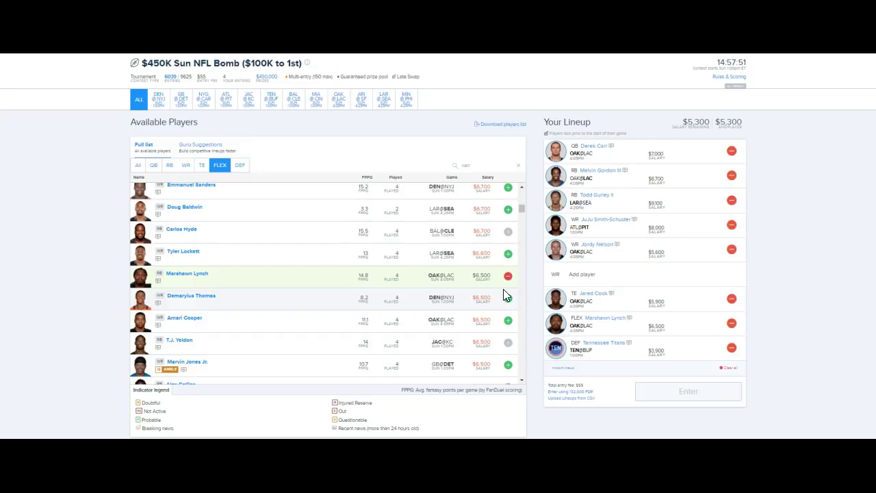
- Look through the mid-priced FLEX options and remove JuJu Smith-Schuster from the first wide receiver spot
{"action": "scroll", "coordinate": [482, 274], "scroll_direction": "down", "scroll_amount": 1}
{"action": "scroll", "coordinate": [481, 274], "scroll_direction": "down", "scroll_amount": 4}
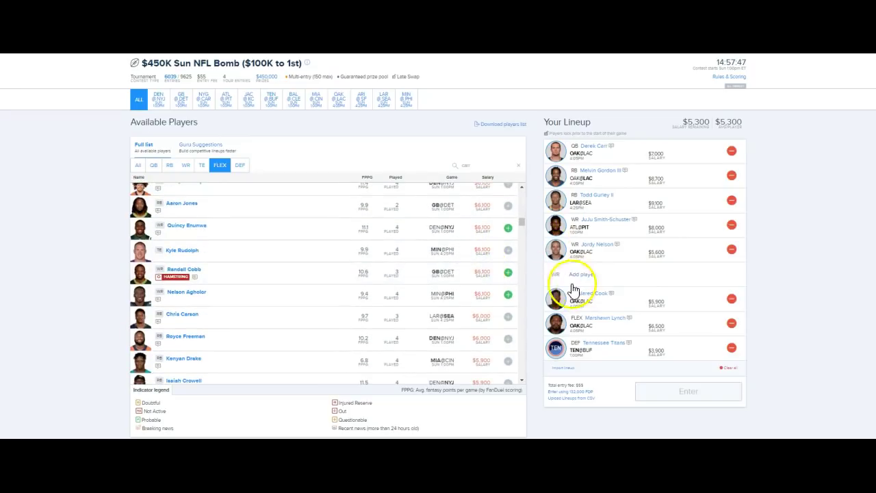
{"action": "left_click", "coordinate": [732, 228]}
{"action": "scroll", "coordinate": [379, 260], "scroll_direction": "down", "scroll_amount": 3}
{"action": "scroll", "coordinate": [379, 260], "scroll_direction": "up", "scroll_amount": 1}
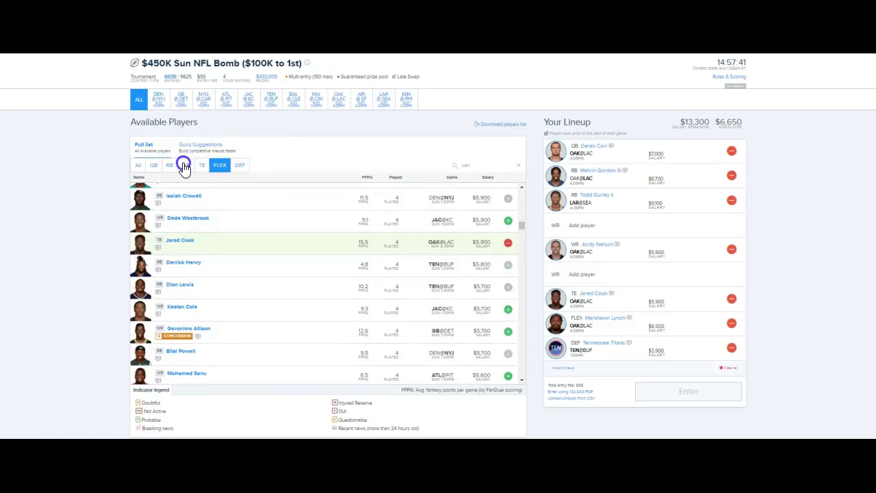
- Examine the available wide receivers and their salaries for the two open wide receiver spots
{"action": "left_click", "coordinate": [186, 165]}
{"action": "scroll", "coordinate": [341, 294], "scroll_direction": "down", "scroll_amount": 3}
{"action": "scroll", "coordinate": [534, 293], "scroll_direction": "down", "scroll_amount": 2}
{"action": "scroll", "coordinate": [479, 260], "scroll_direction": "down", "scroll_amount": 5}
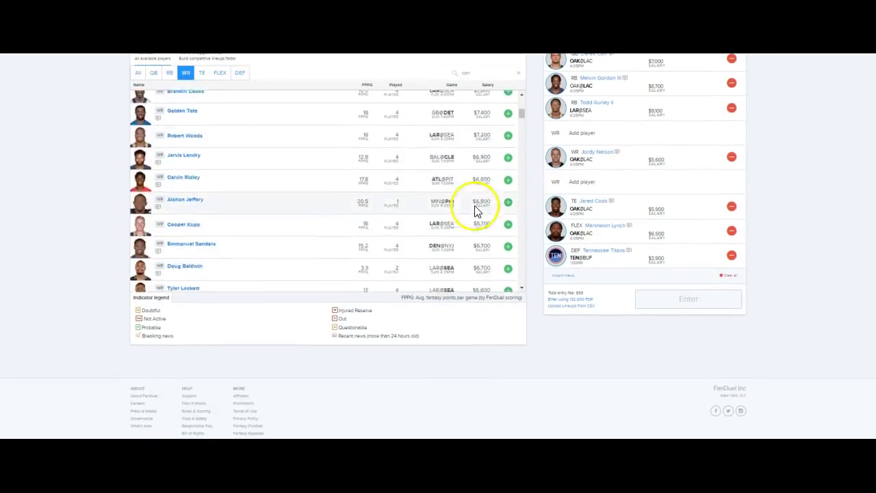
{"action": "scroll", "coordinate": [405, 203], "scroll_direction": "down", "scroll_amount": 1}
{"action": "scroll", "coordinate": [391, 200], "scroll_direction": "up", "scroll_amount": 1}
{"action": "scroll", "coordinate": [391, 197], "scroll_direction": "up", "scroll_amount": 1}
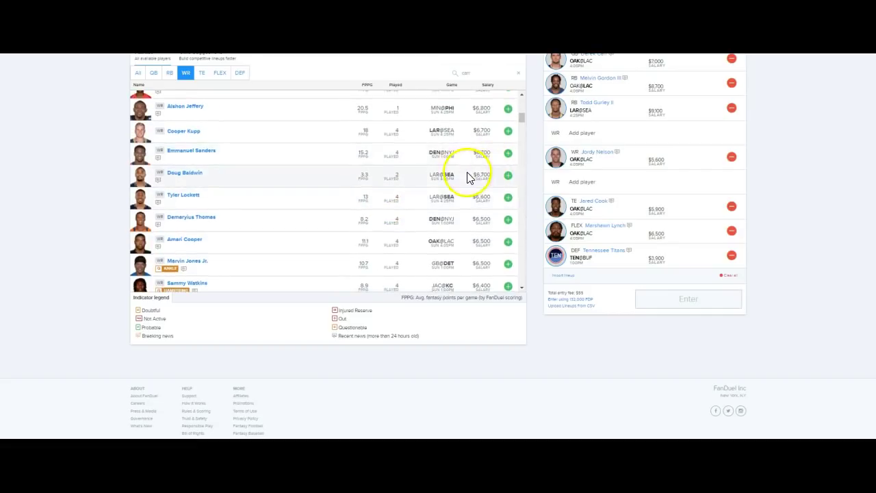
{"action": "scroll", "coordinate": [465, 176], "scroll_direction": "down", "scroll_amount": 4}
{"action": "scroll", "coordinate": [608, 204], "scroll_direction": "up", "scroll_amount": 1}
{"action": "scroll", "coordinate": [390, 192], "scroll_direction": "down", "scroll_amount": 3}
- Search the player list for Boyd and add Tyler Boyd to the first wide receiver spot
{"action": "left_click", "coordinate": [486, 122]}
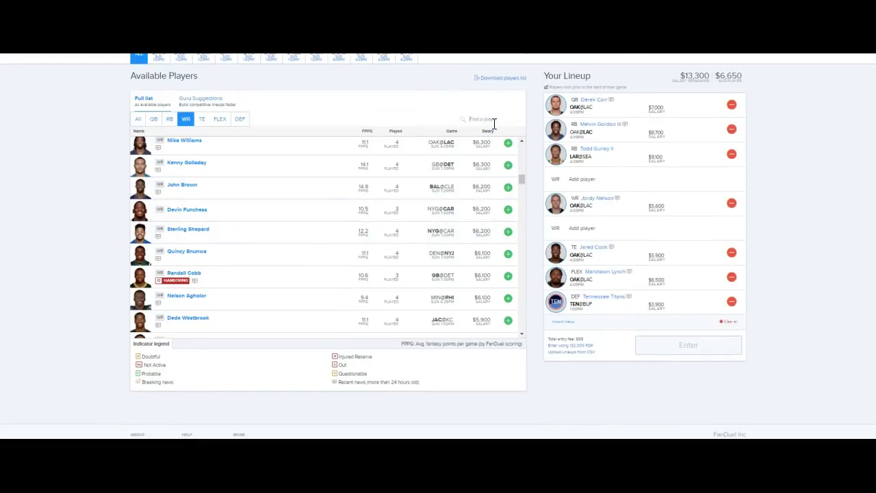
{"action": "type", "text": "boyd"}
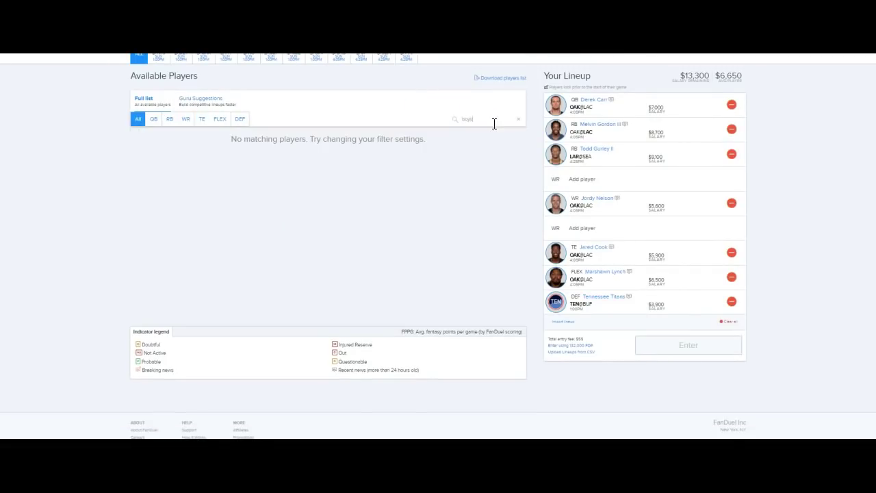
{"action": "key", "text": "BackSpace"}
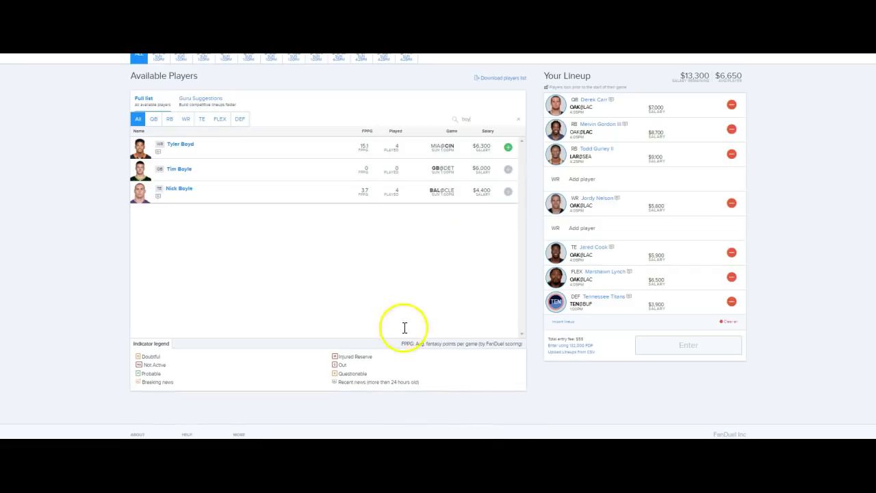
{"action": "left_click", "coordinate": [507, 146]}
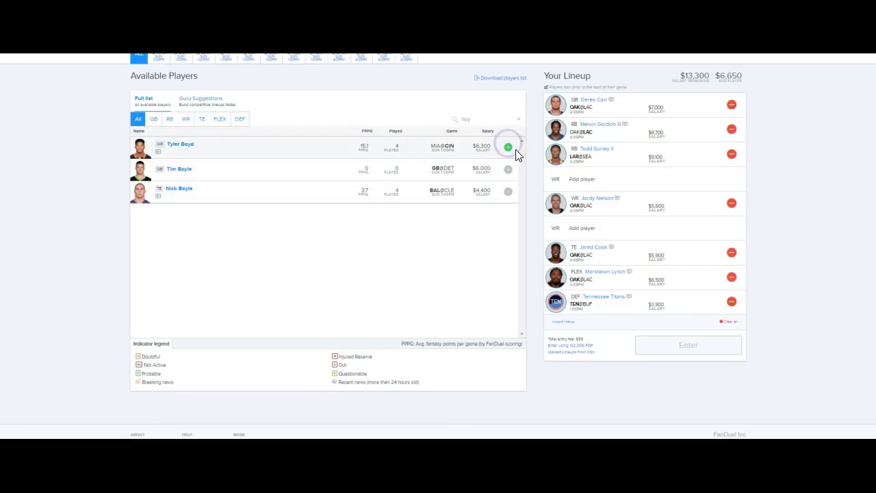
- Compare the affordable players, especially wide receivers, as candidates for the third wide receiver spot
{"action": "scroll", "coordinate": [414, 232], "scroll_direction": "up", "scroll_amount": 1}
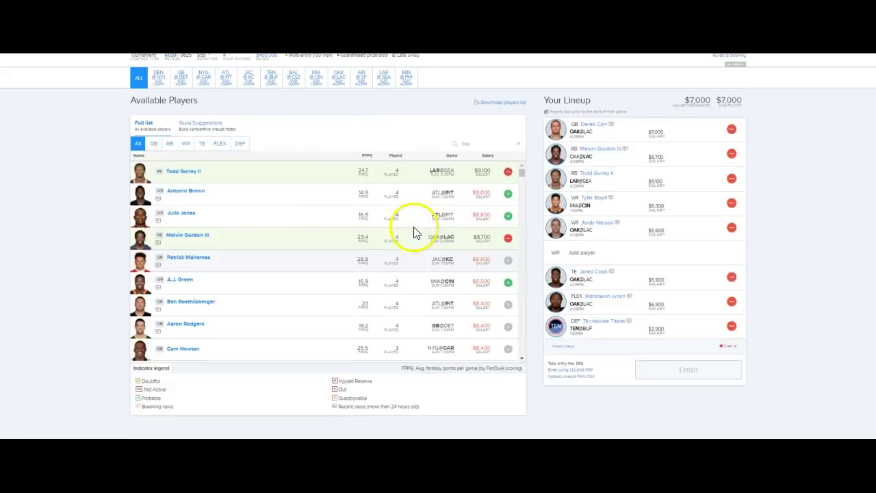
{"action": "scroll", "coordinate": [428, 238], "scroll_direction": "down", "scroll_amount": 5}
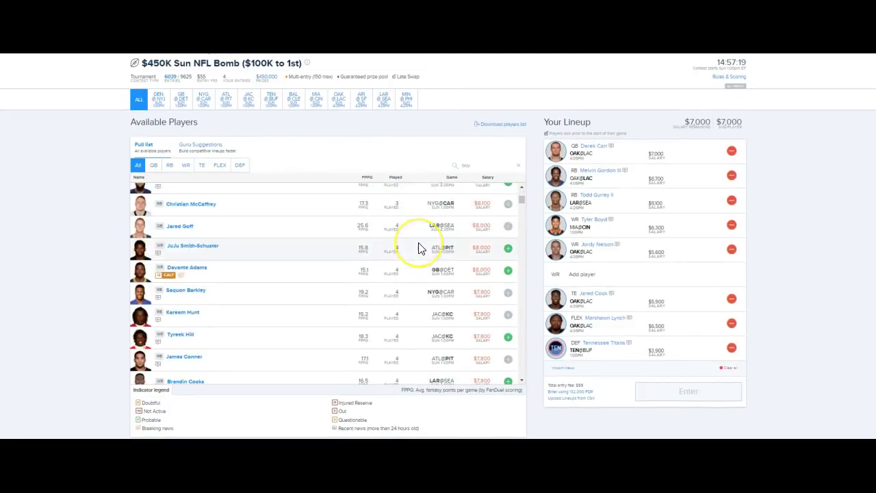
{"action": "scroll", "coordinate": [421, 248], "scroll_direction": "down", "scroll_amount": 10}
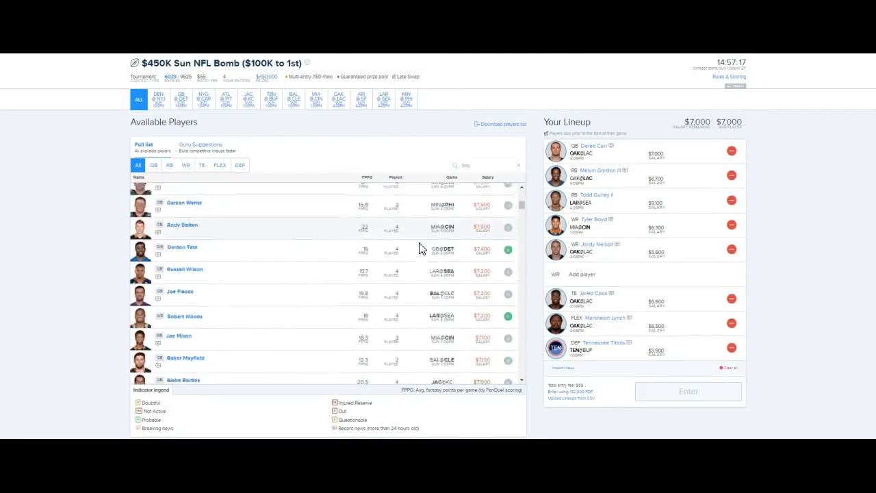
{"action": "scroll", "coordinate": [421, 248], "scroll_direction": "down", "scroll_amount": 3}
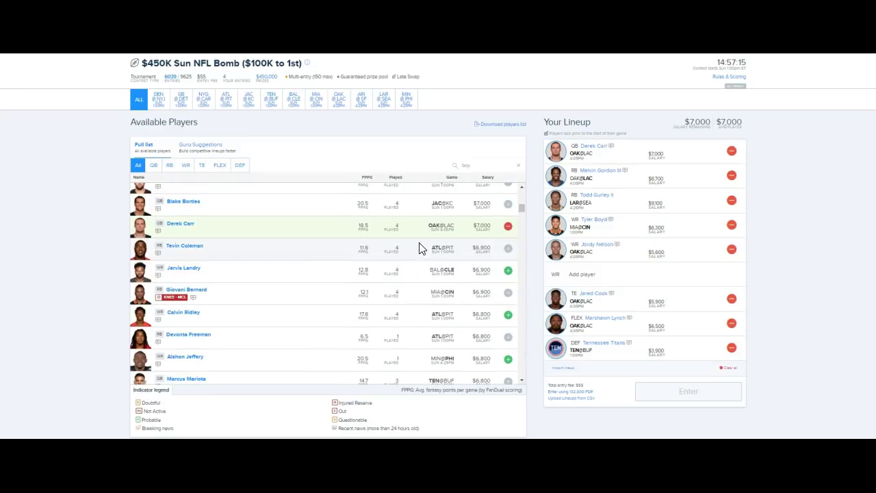
{"action": "scroll", "coordinate": [419, 248], "scroll_direction": "down", "scroll_amount": 3}
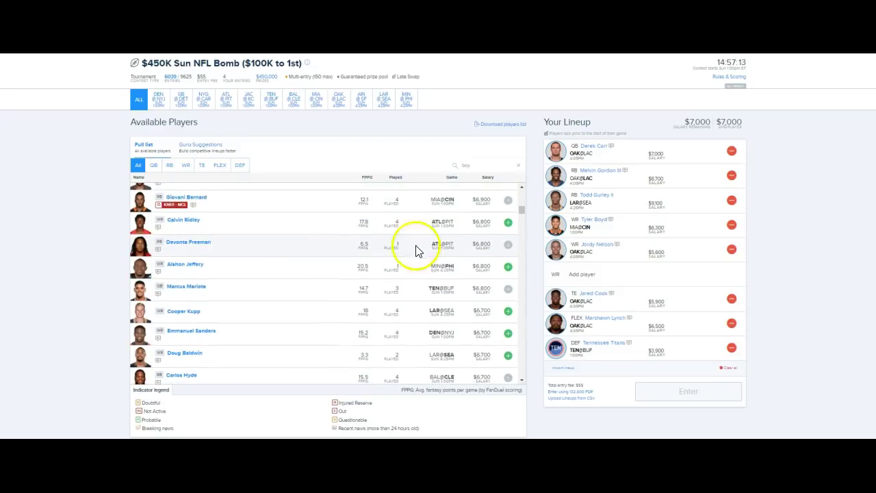
{"action": "left_click", "coordinate": [184, 165]}
{"action": "scroll", "coordinate": [363, 262], "scroll_direction": "down", "scroll_amount": 6}
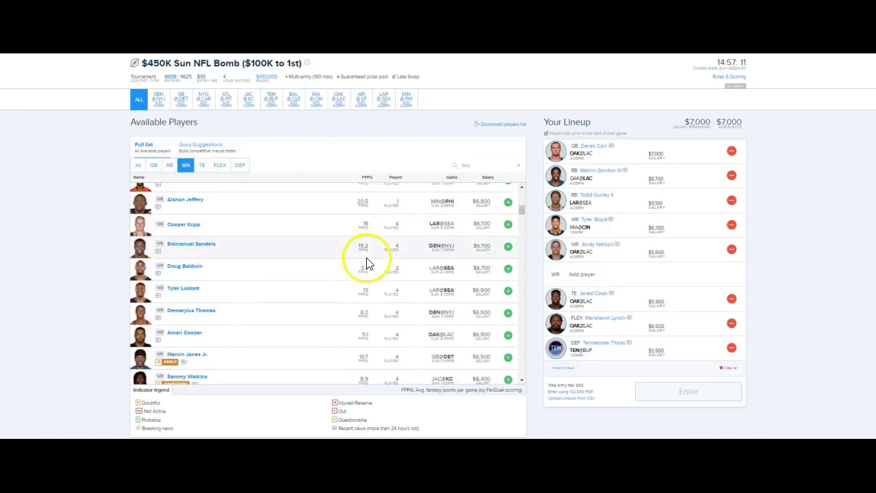
{"action": "scroll", "coordinate": [364, 260], "scroll_direction": "up", "scroll_amount": 2}
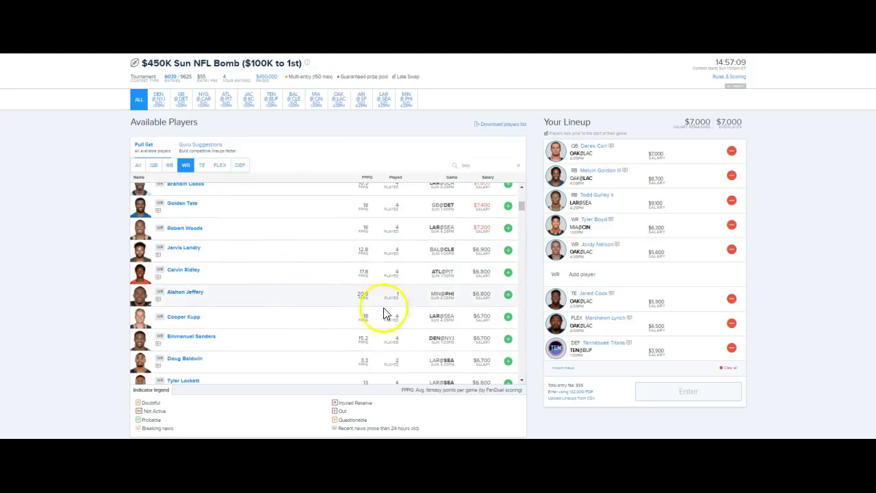
{"action": "scroll", "coordinate": [459, 338], "scroll_direction": "down", "scroll_amount": 1}
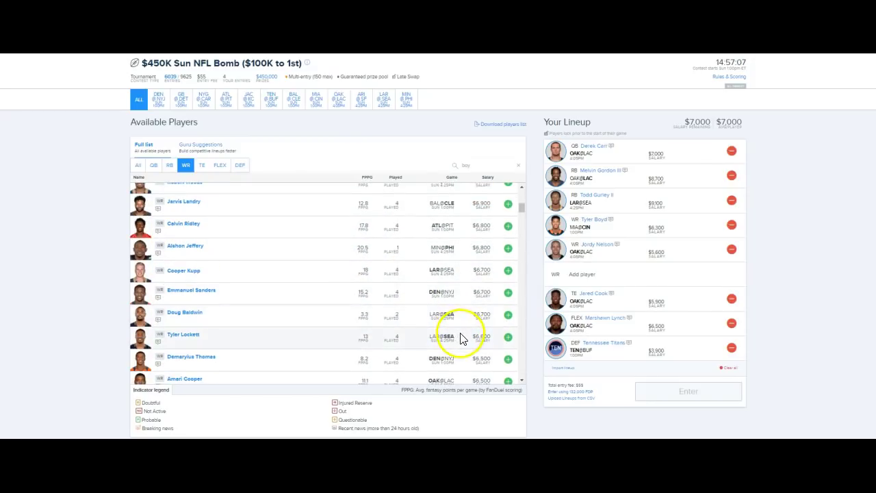
{"action": "scroll", "coordinate": [460, 341], "scroll_direction": "down", "scroll_amount": 1}
{"action": "scroll", "coordinate": [460, 340], "scroll_direction": "up", "scroll_amount": 2}
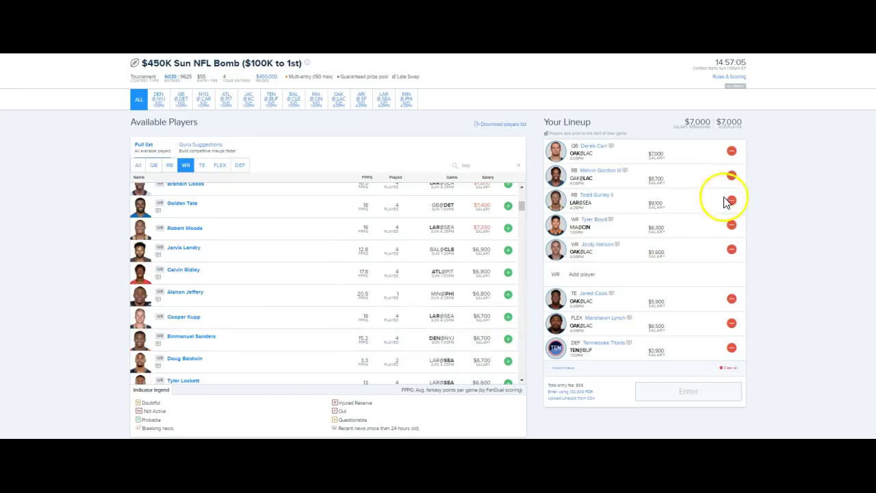
- Replace Melvin Gordon III with David Johnson at the first running back spot and add Keenan Allen at the third wide receiver spot
{"action": "left_click", "coordinate": [732, 177]}
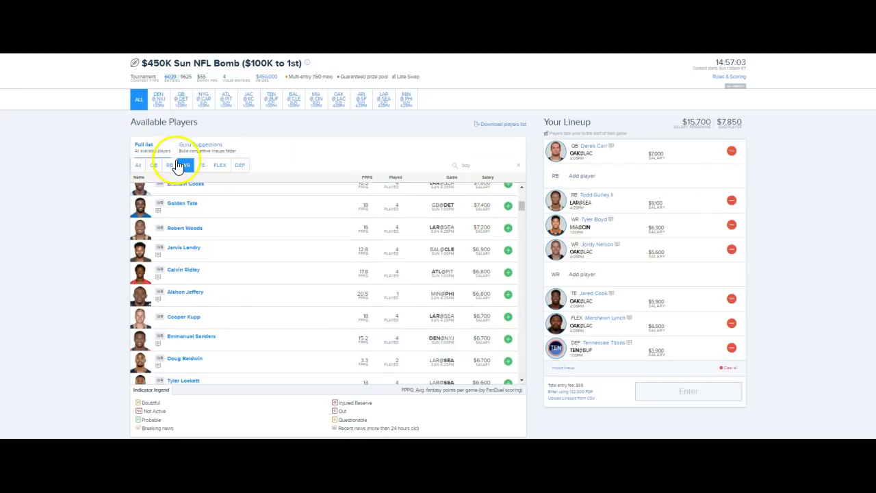
{"action": "left_click", "coordinate": [173, 166]}
{"action": "scroll", "coordinate": [473, 263], "scroll_direction": "down", "scroll_amount": 2}
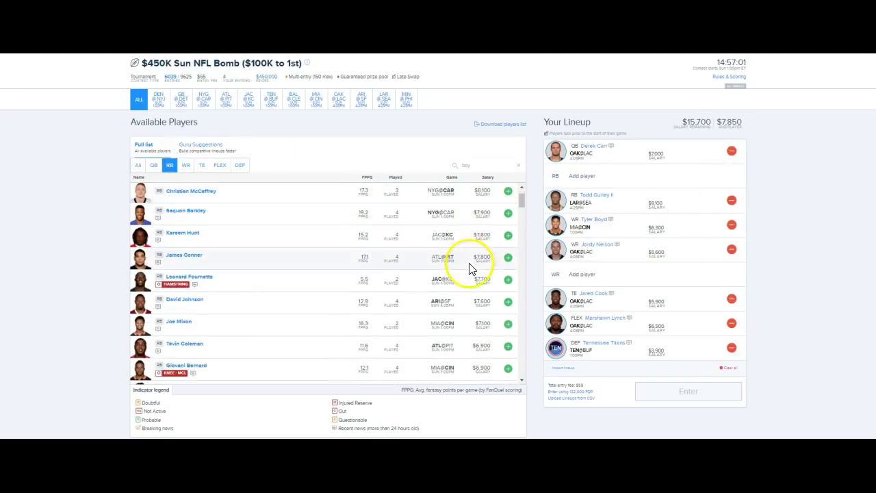
{"action": "left_click", "coordinate": [508, 256]}
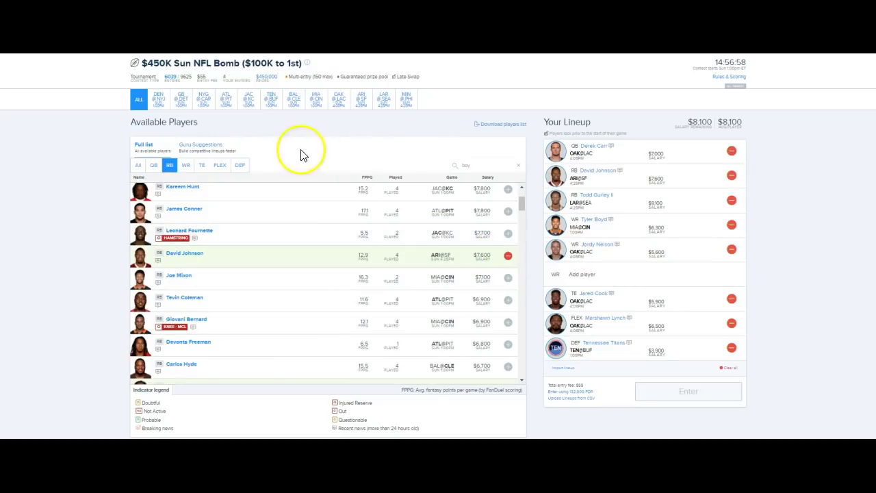
{"action": "left_click", "coordinate": [185, 166]}
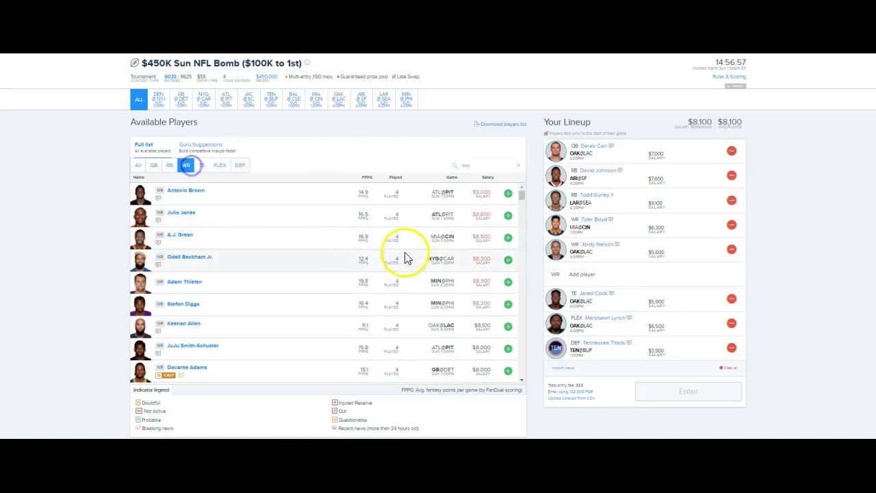
{"action": "left_click", "coordinate": [508, 329]}
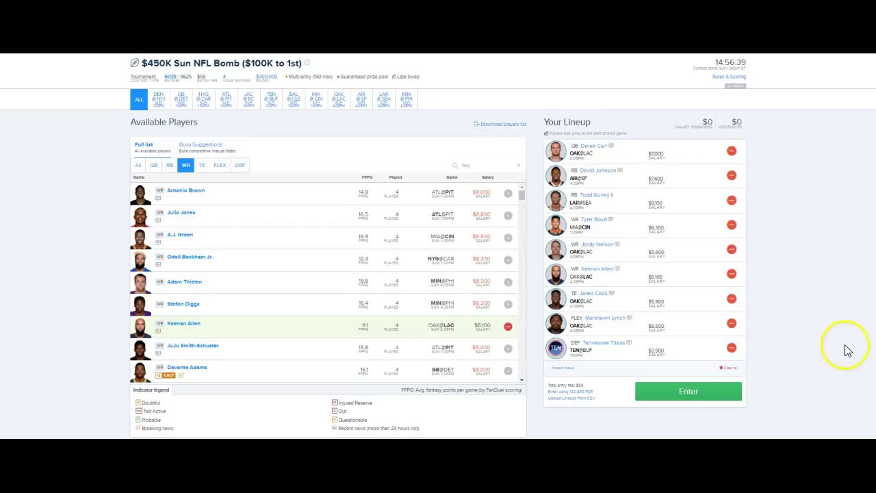
- Enter the completed Derek Carr lineup into the contest and start a duplicate of the entry
{"action": "left_click", "coordinate": [690, 392]}
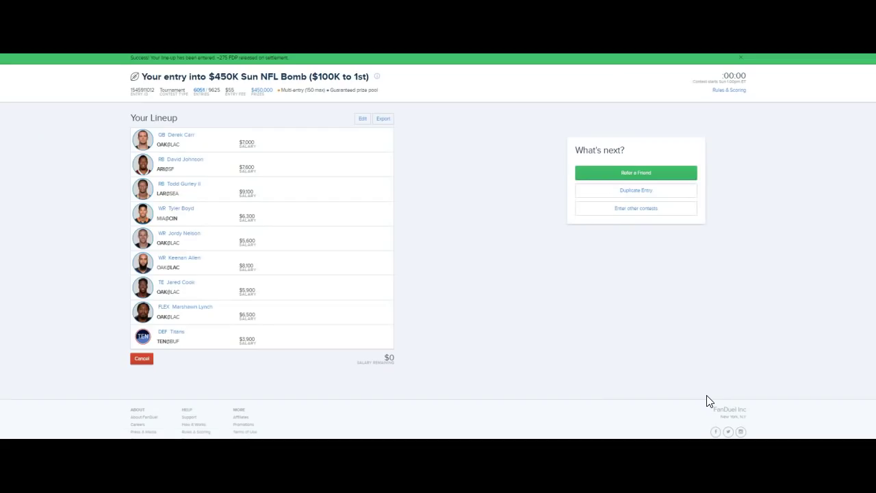
{"action": "left_click", "coordinate": [609, 191]}
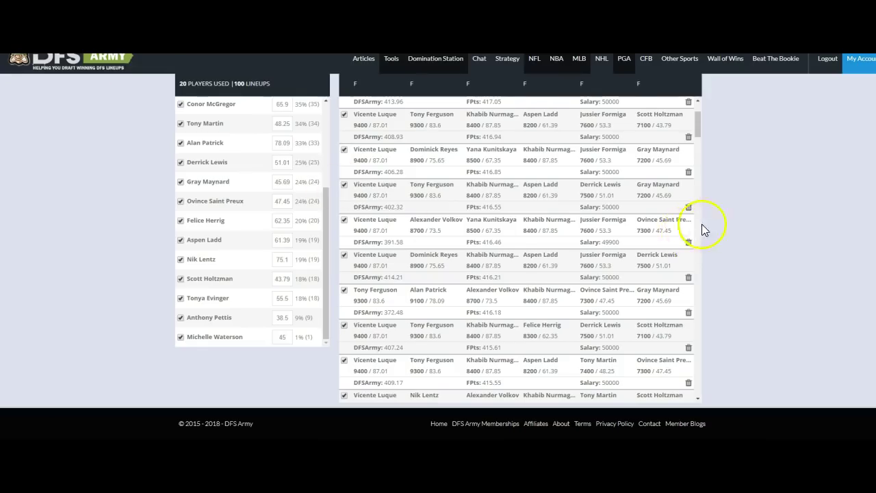
- Switch to the DFS Army site and review the optimizer and the wide receiver notes in the Geeks FanDuel Picks sheet
{"action": "scroll", "coordinate": [712, 229], "scroll_direction": "up", "scroll_amount": 10}
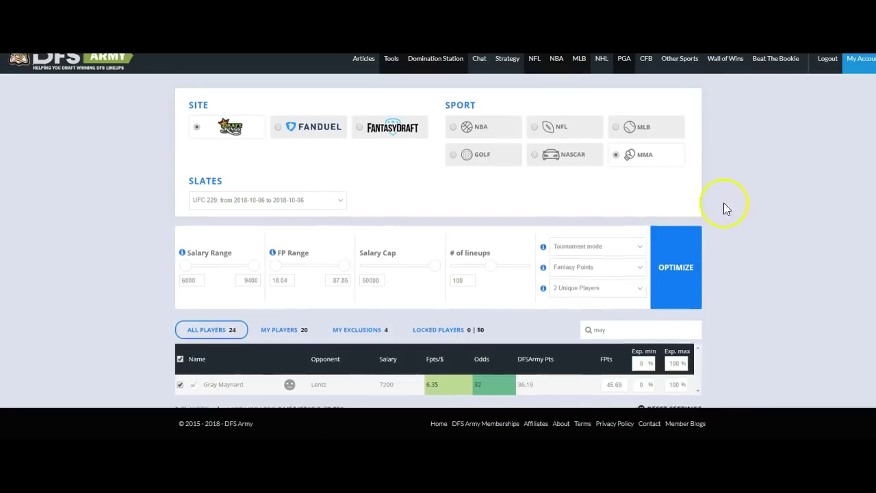
{"action": "scroll", "coordinate": [746, 223], "scroll_direction": "down", "scroll_amount": 10}
{"action": "scroll", "coordinate": [740, 221], "scroll_direction": "up", "scroll_amount": 8}
{"action": "scroll", "coordinate": [740, 221], "scroll_direction": "up", "scroll_amount": 1}
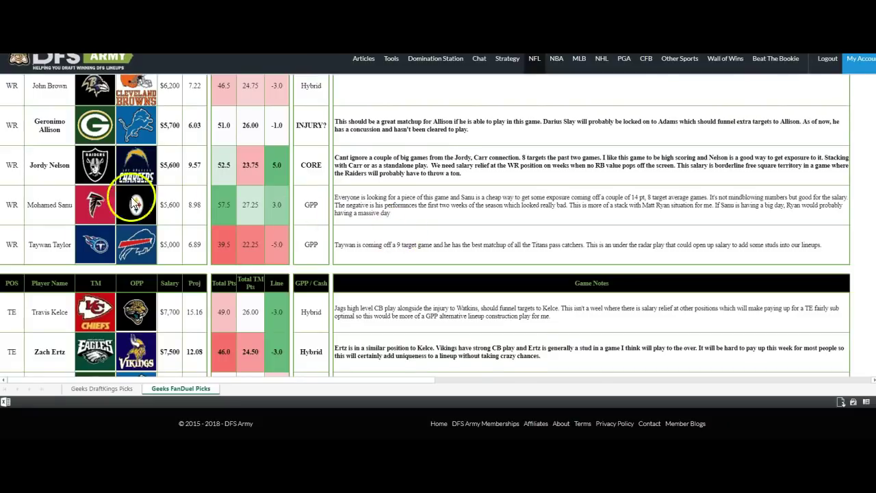
{"action": "scroll", "coordinate": [121, 198], "scroll_direction": "up", "scroll_amount": 3}
{"action": "scroll", "coordinate": [121, 198], "scroll_direction": "up", "scroll_amount": 1}
{"action": "scroll", "coordinate": [121, 198], "scroll_direction": "down", "scroll_amount": 6}
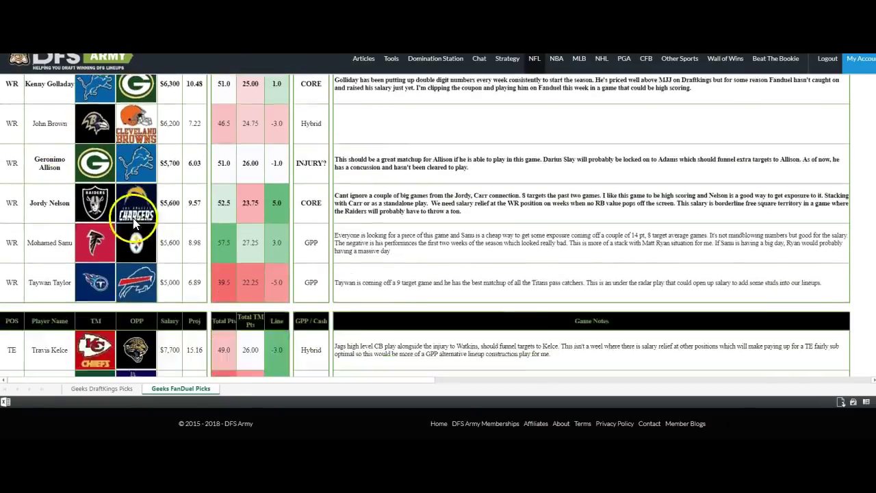